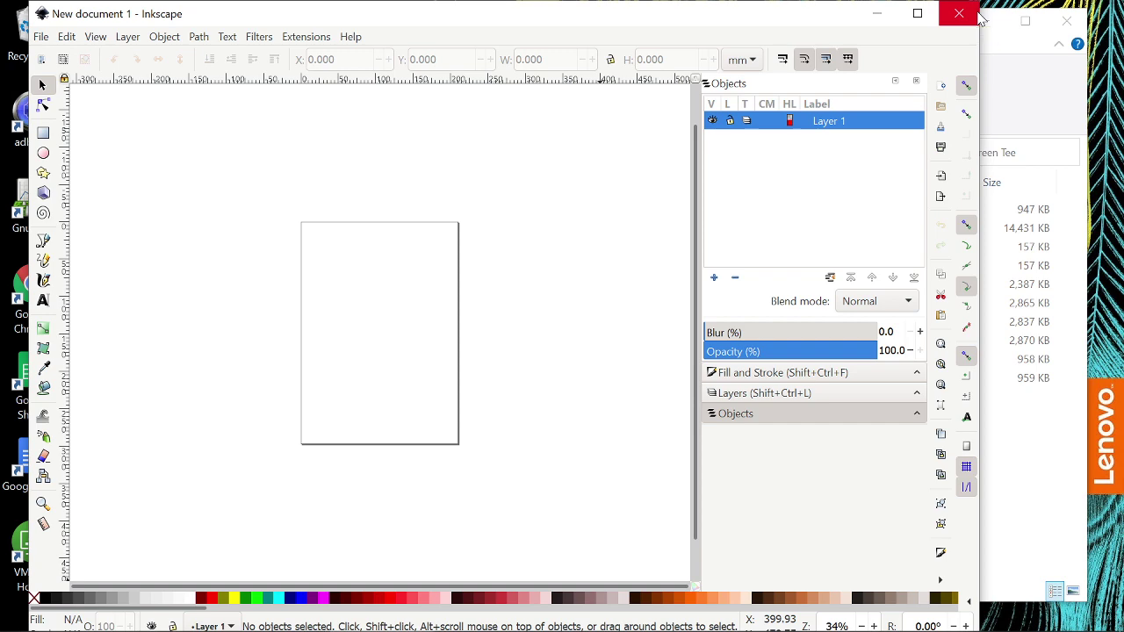
# Minimize Inkscape and move PDF Stitcher up-left so the Green Tee folder's files show
pyautogui.click(887, 13)
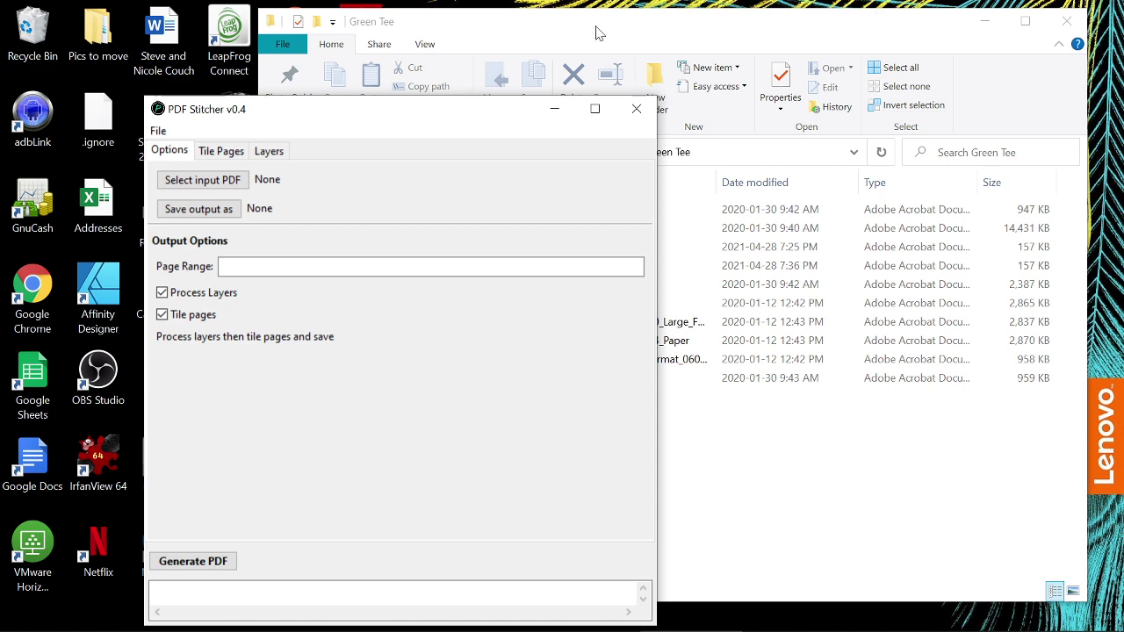
pyautogui.moveTo(447, 107); pyautogui.dragTo(326, 53)
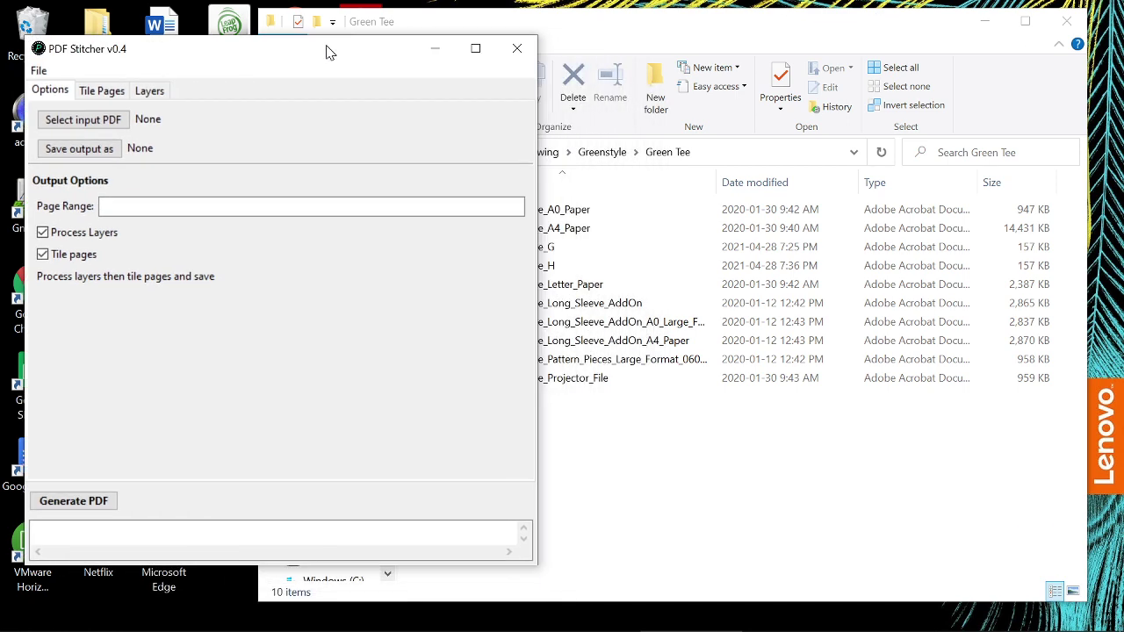
# Choose the Green Tee projector file as the input PDF
pyautogui.click(110, 123)
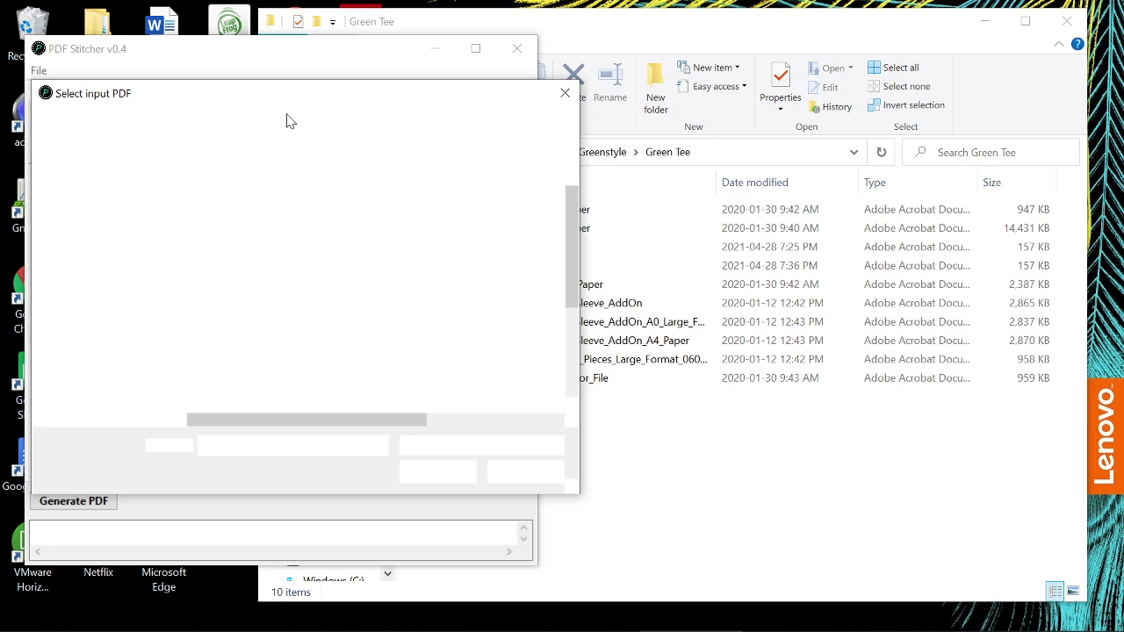
pyautogui.scroll(5, 115, 351)
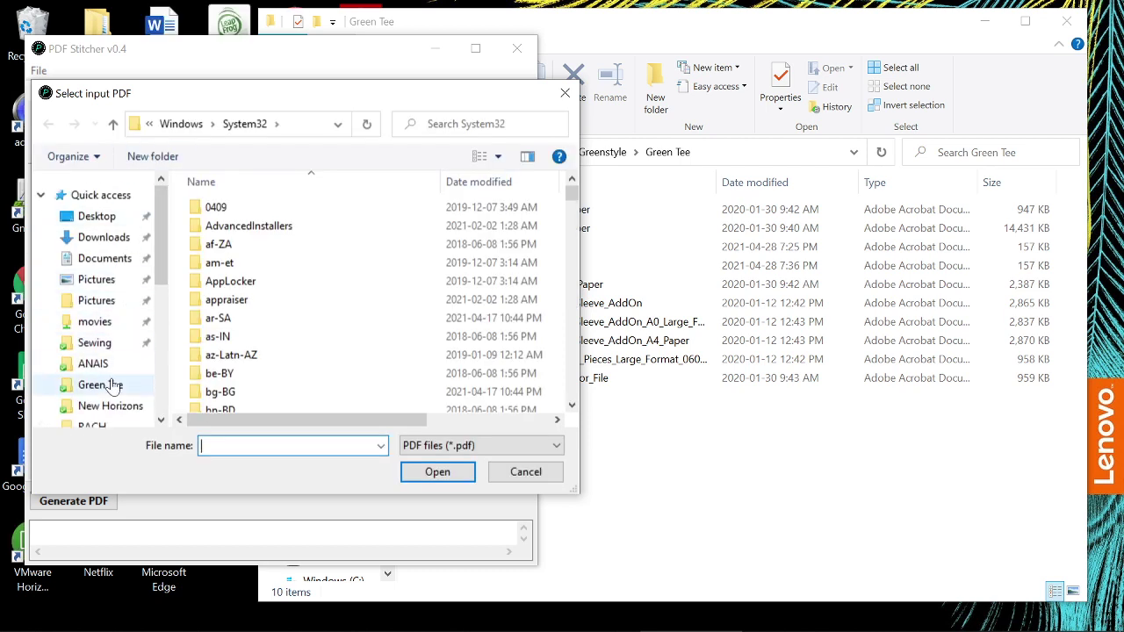
pyautogui.click(112, 386)
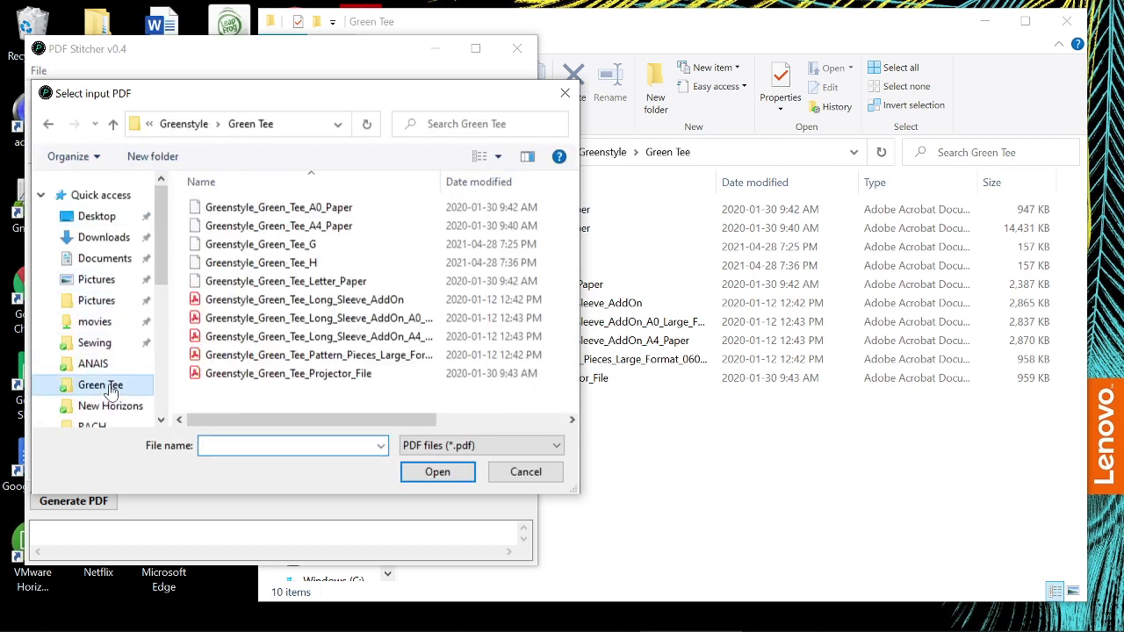
pyautogui.click(304, 376)
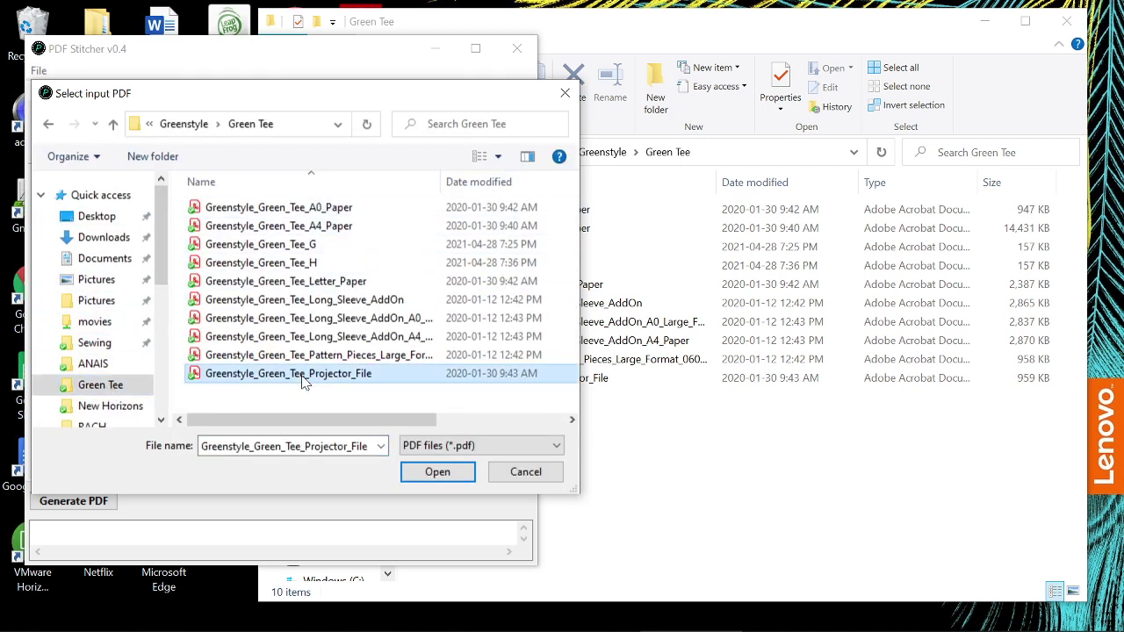
pyautogui.click(431, 474)
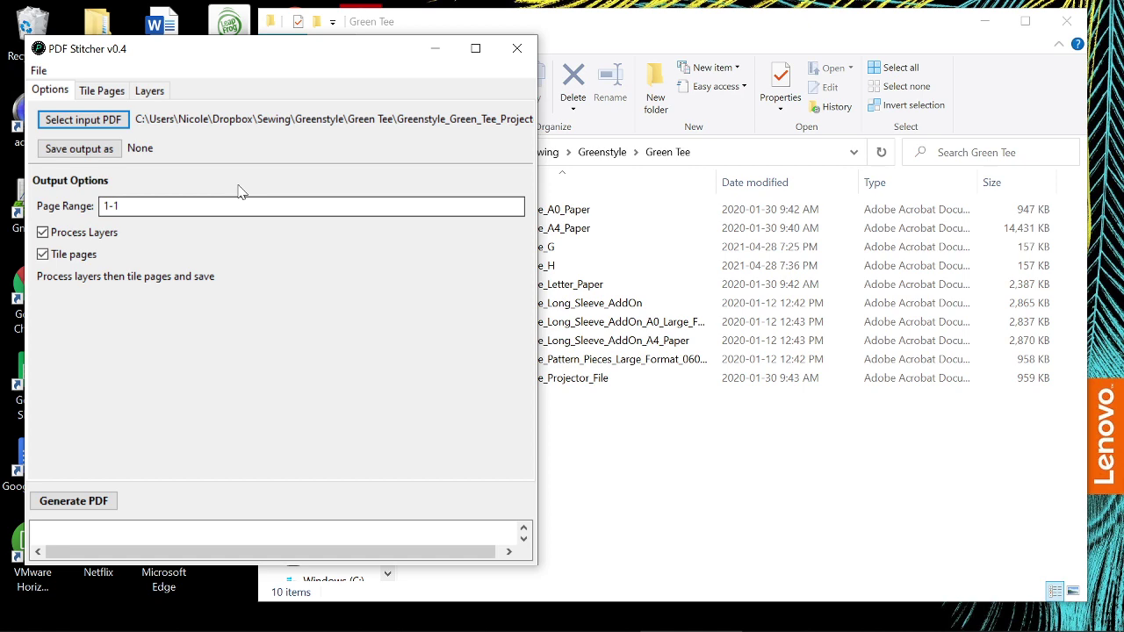
# Set the output file to Green Tee F.pdf in the same folder
pyautogui.click(111, 151)
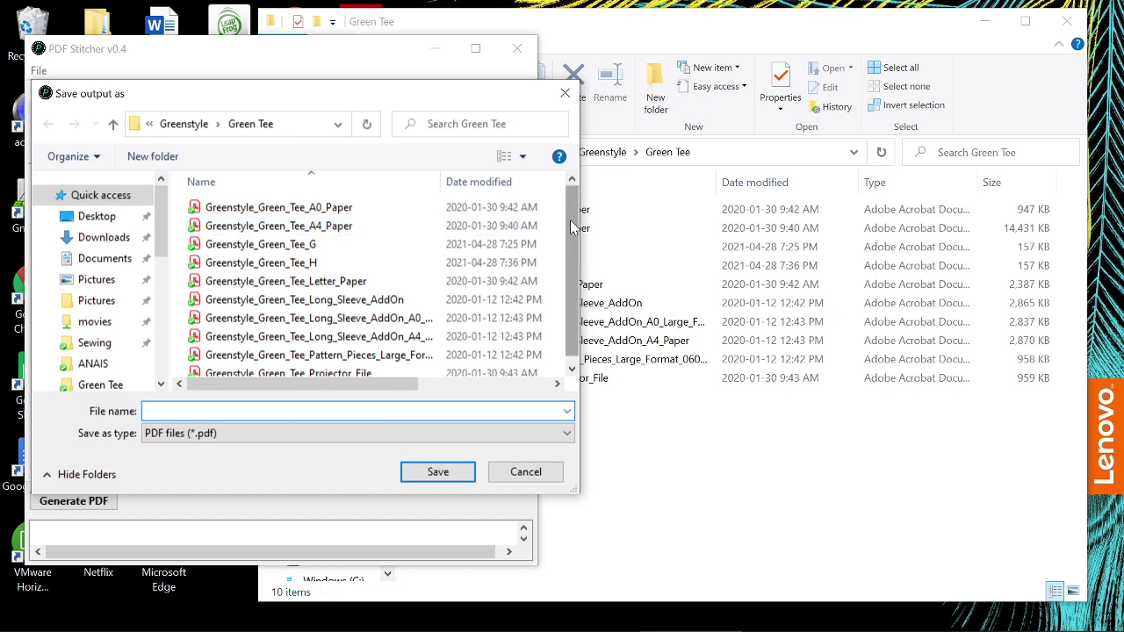
pyautogui.write('G')
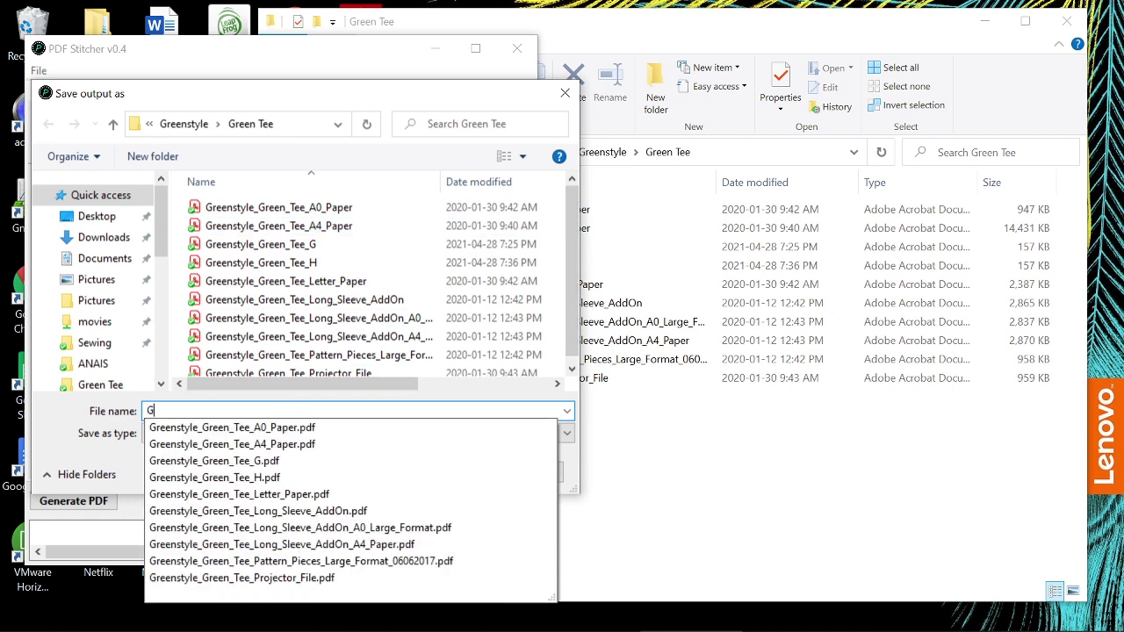
pyautogui.write('reen Tee F')
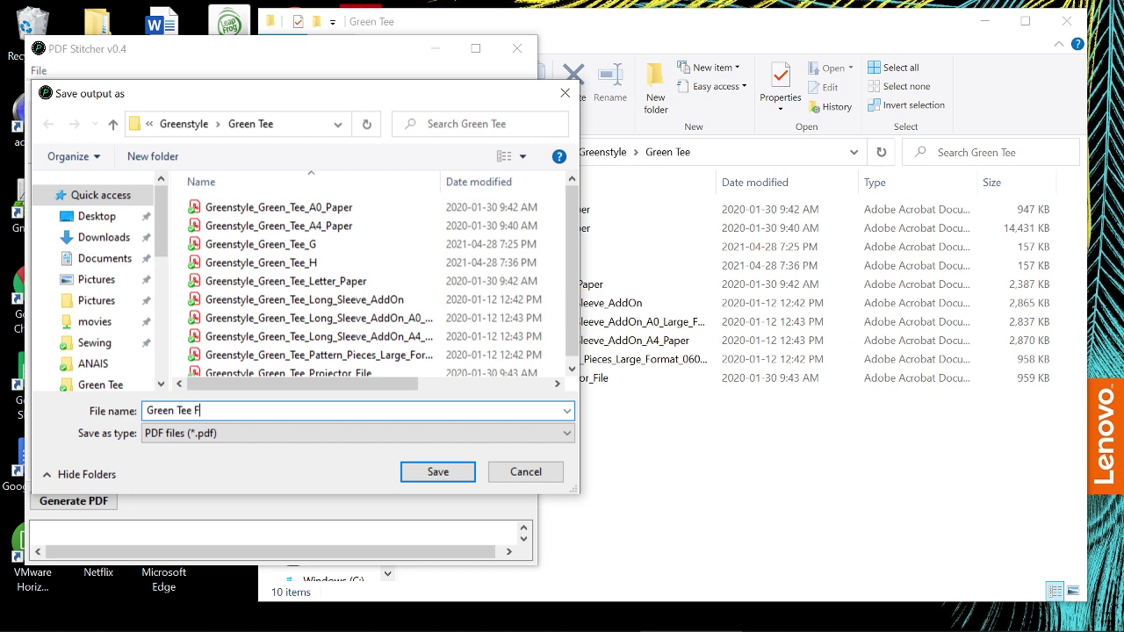
pyautogui.click(446, 474)
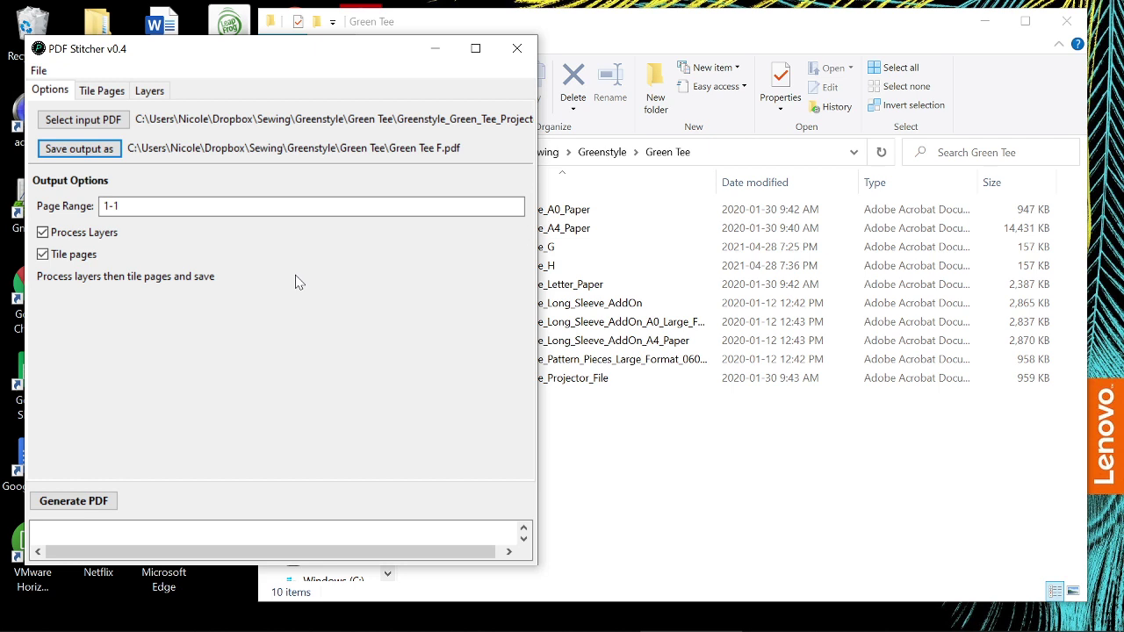
# Check the Tile Pages margin, then view the layer list of sizes B–M, Common and Calibration
pyautogui.click(103, 91)
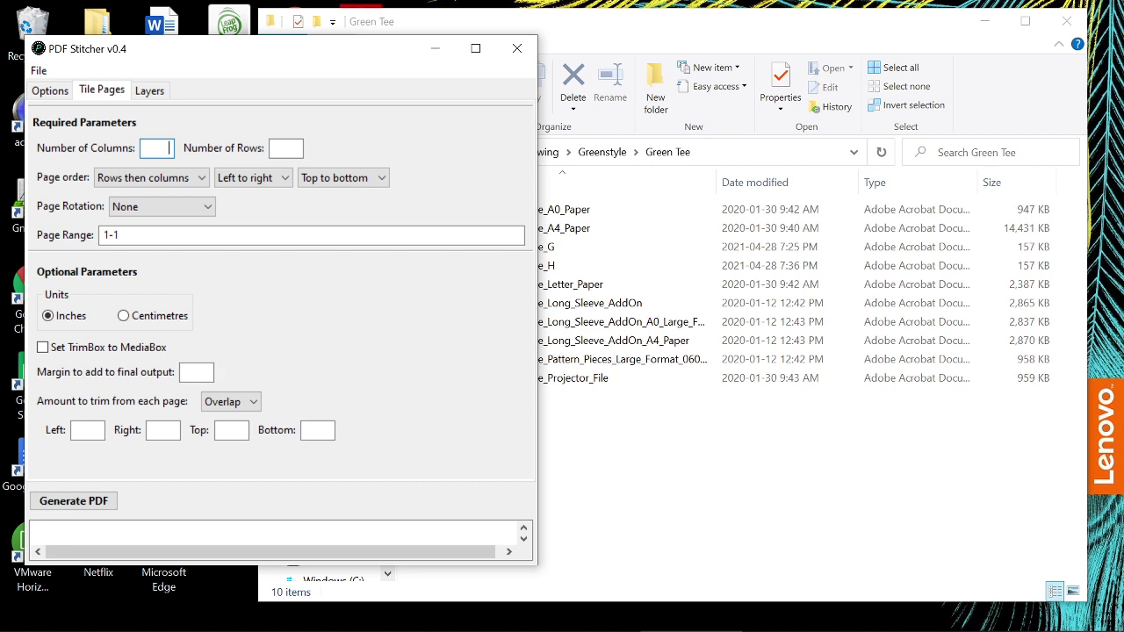
pyautogui.click(196, 372)
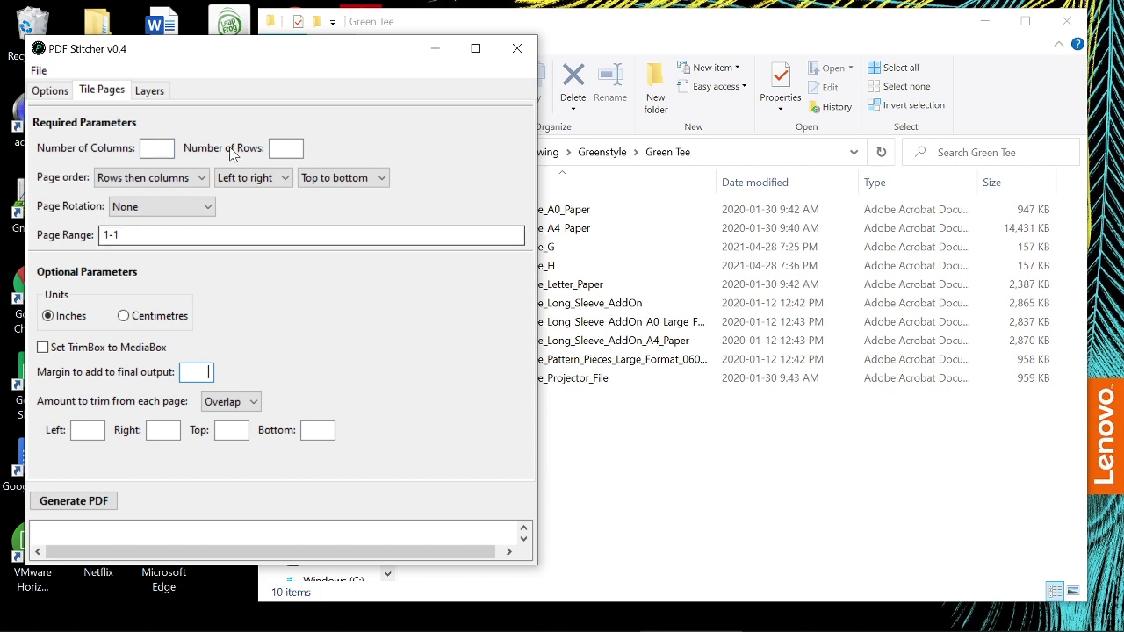
pyautogui.click(158, 93)
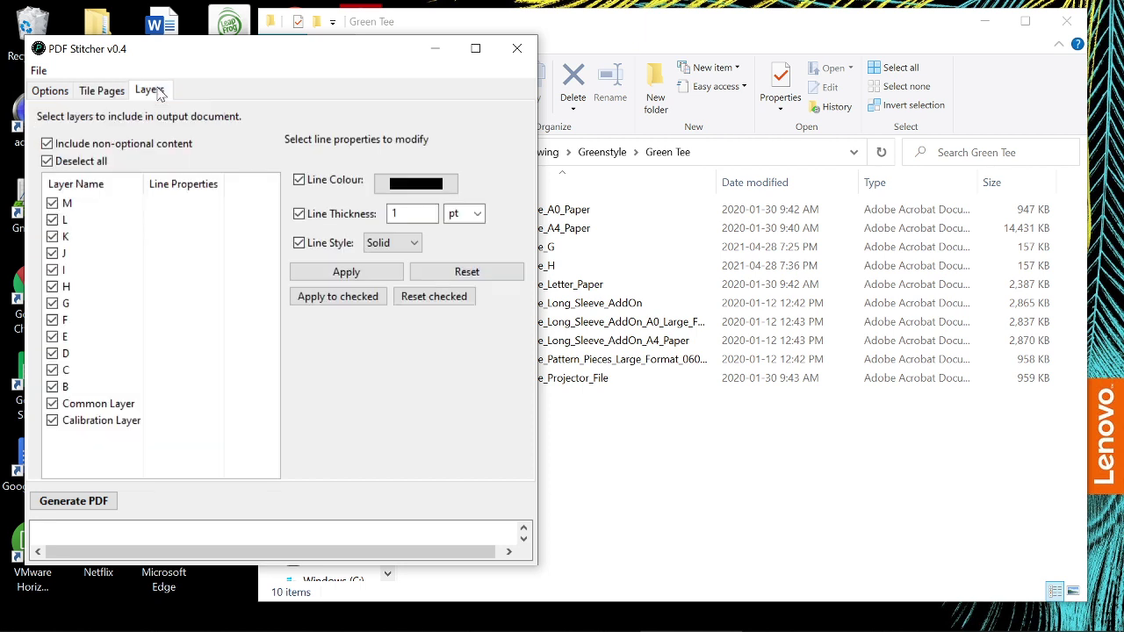
# Untick all layers, then include only the Common layer and size F
pyautogui.click(85, 163)
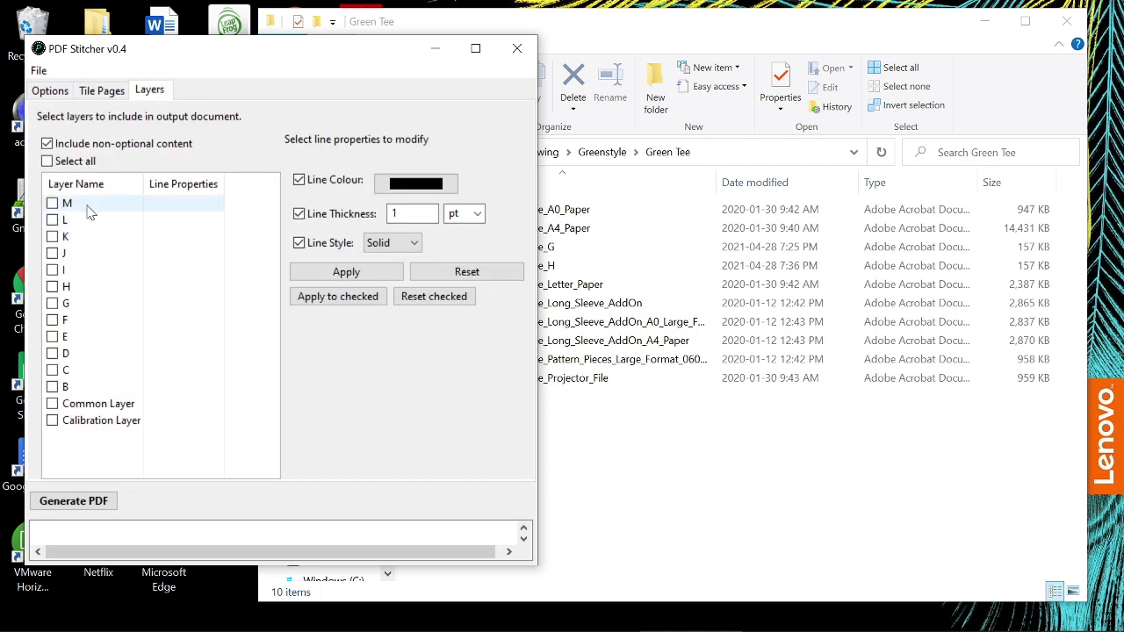
pyautogui.click(91, 406)
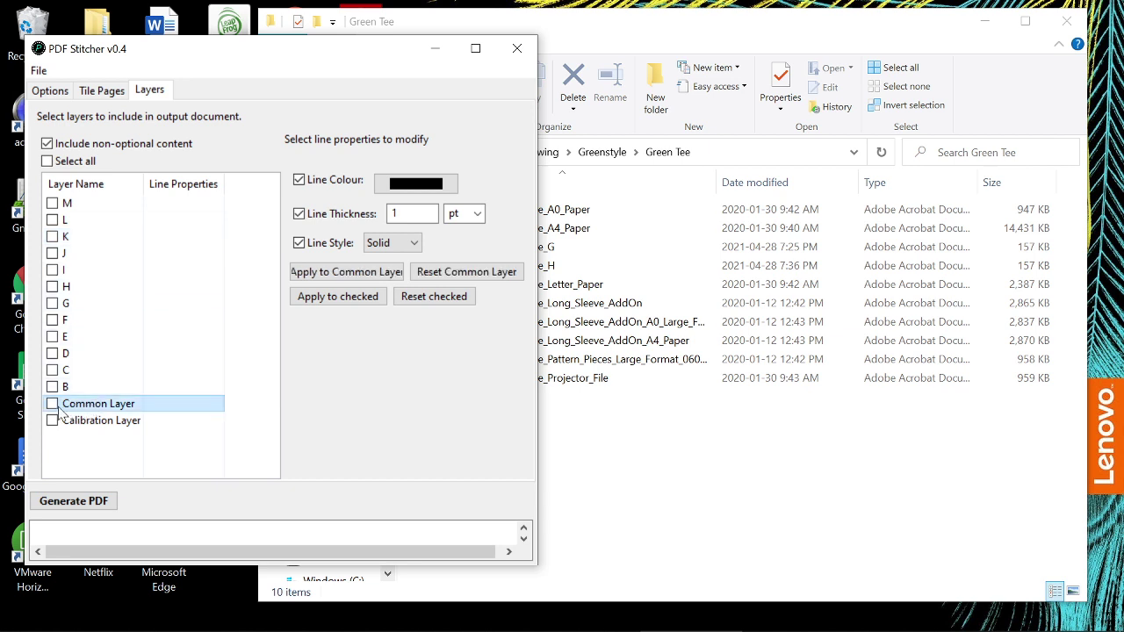
pyautogui.click(53, 404)
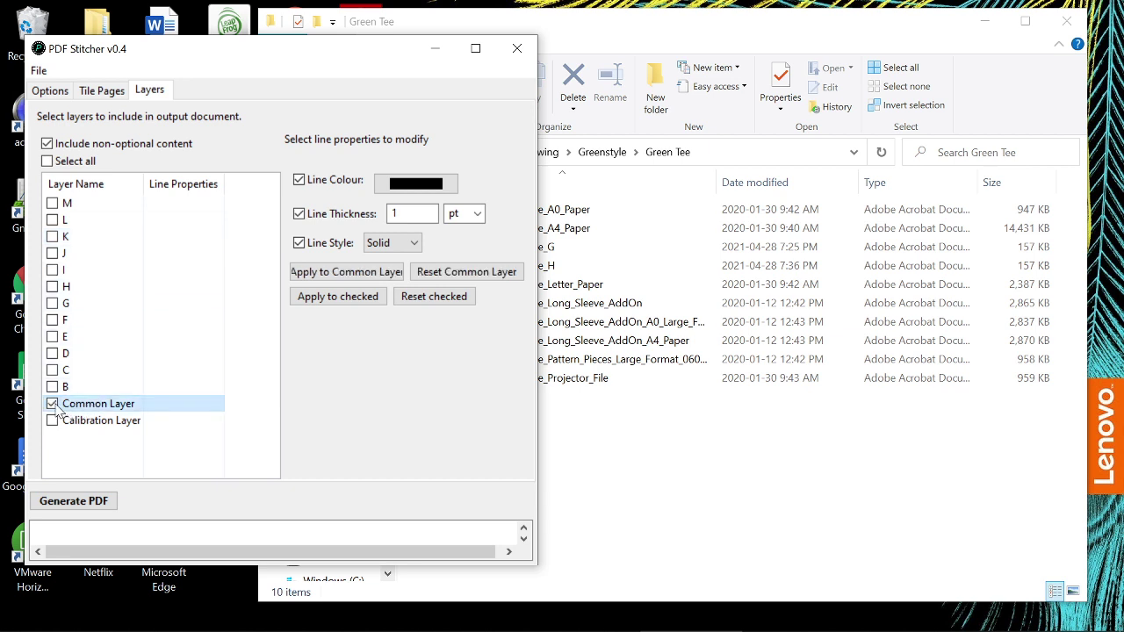
pyautogui.click(53, 320)
# Set layer F's line thickness to 4 pt and apply it
pyautogui.click(68, 325)
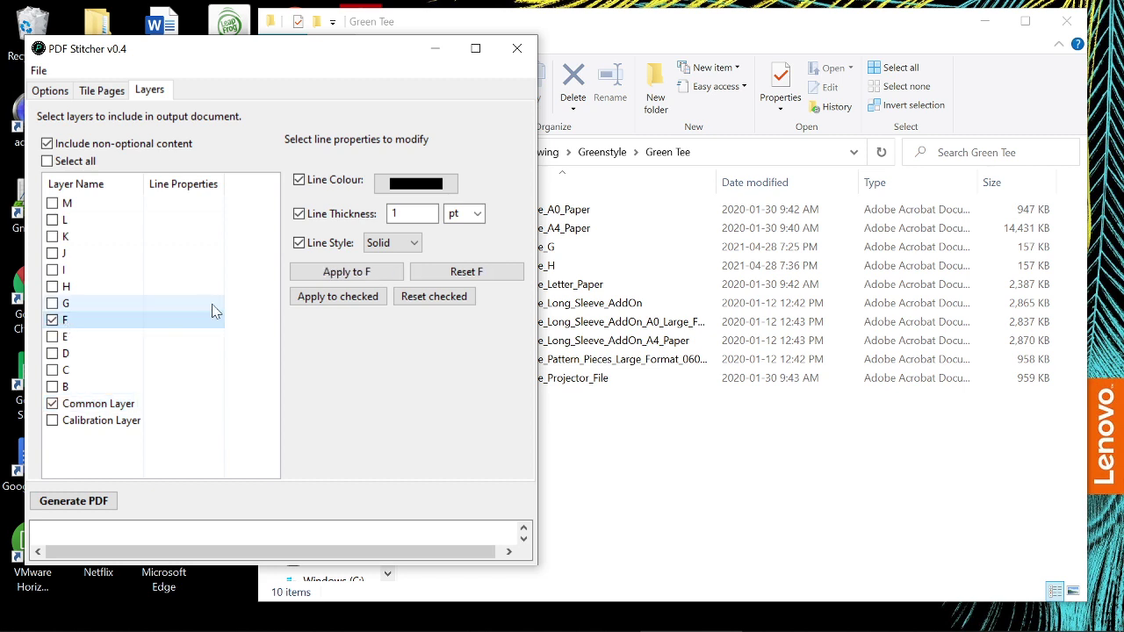
pyautogui.doubleClick(400, 213)
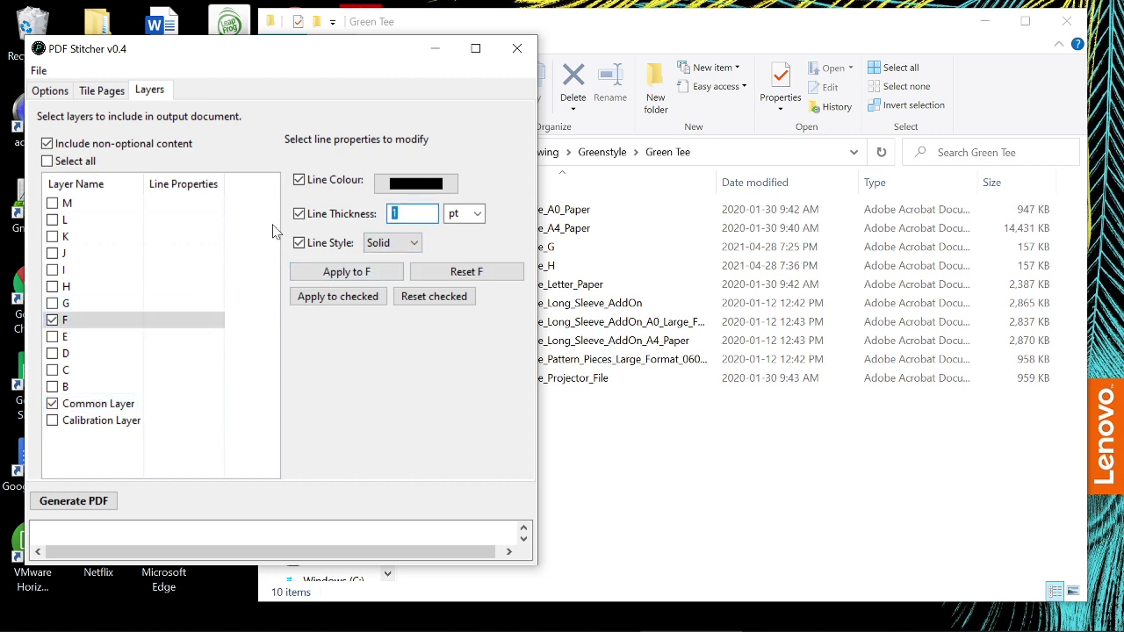
pyautogui.write('4')
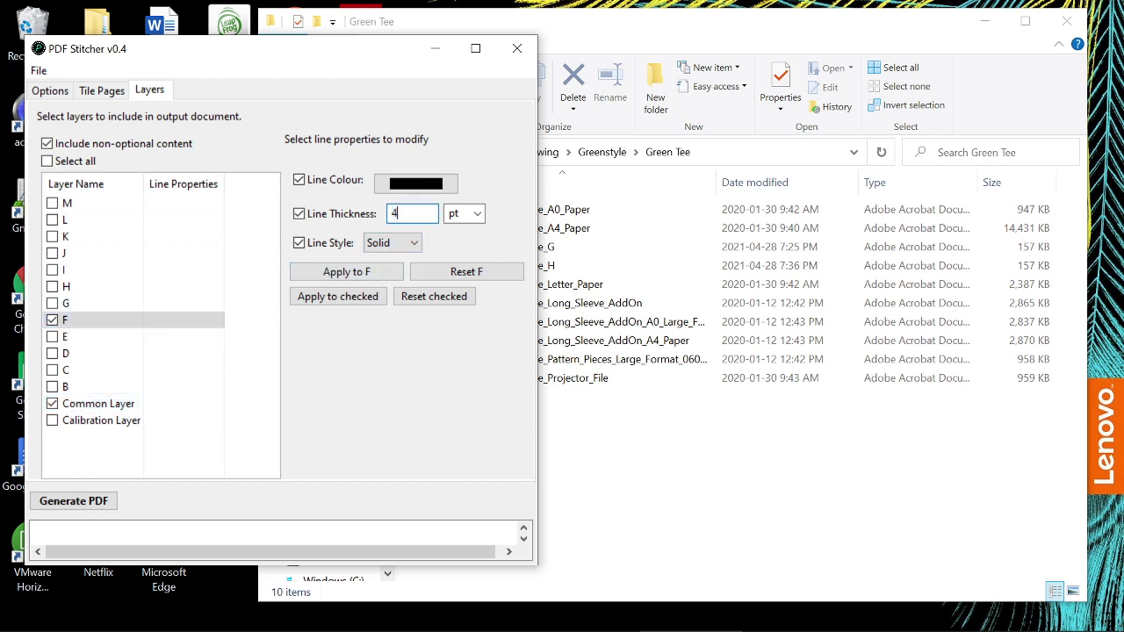
pyautogui.click(380, 279)
# Generate the stitched PDF and import Green Tee F.pdf into Inkscape using internal import
pyautogui.click(112, 501)
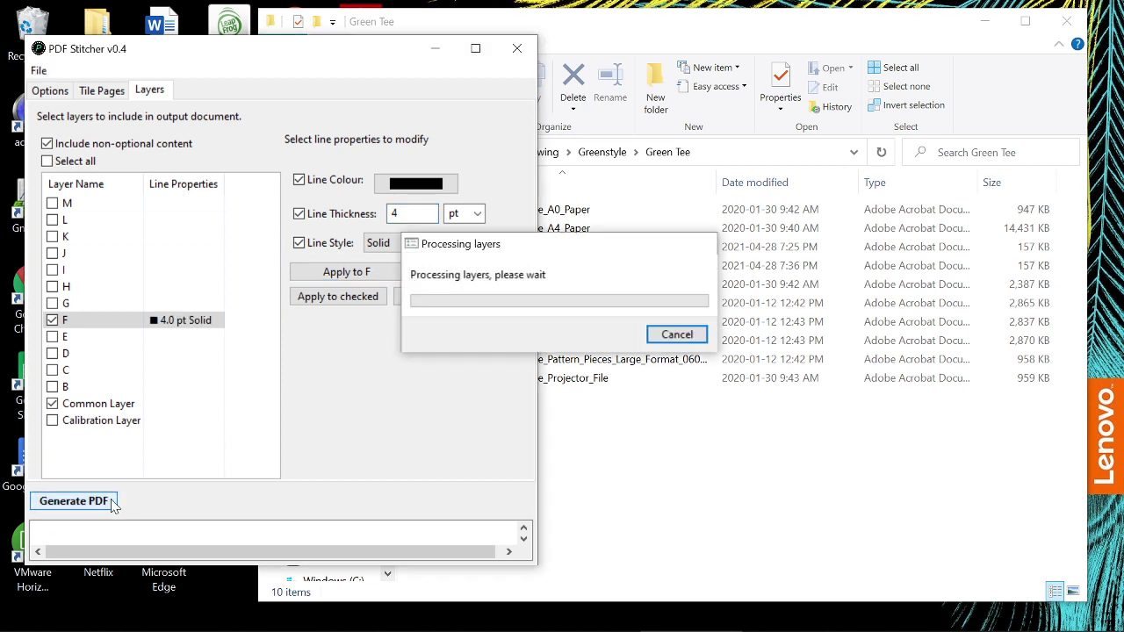
pyautogui.click(647, 451)
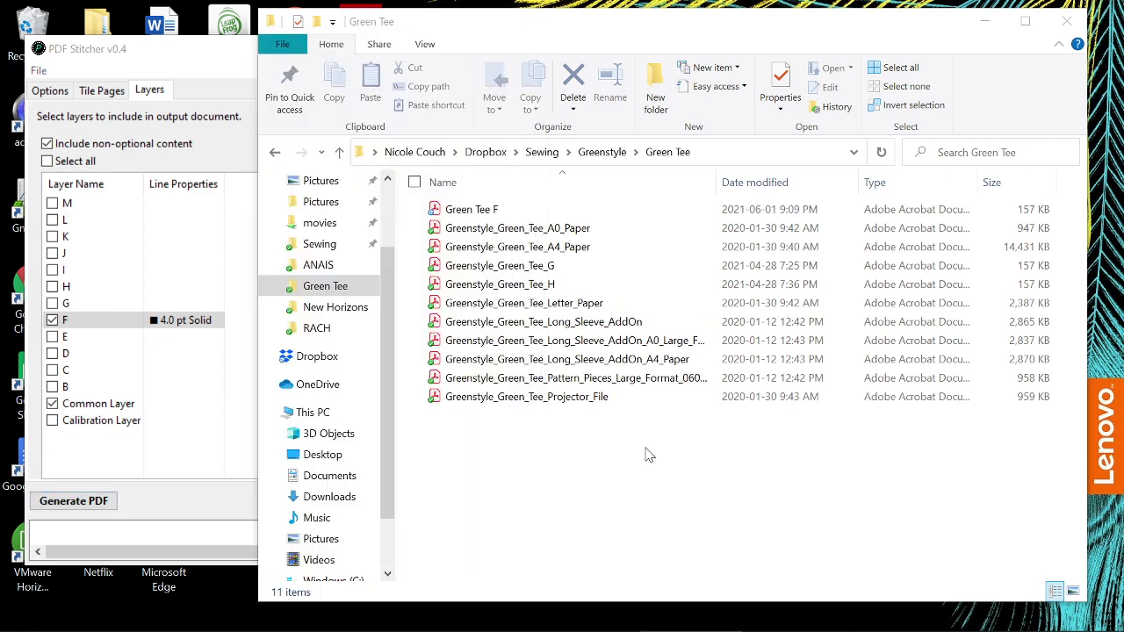
pyautogui.moveTo(563, 625)
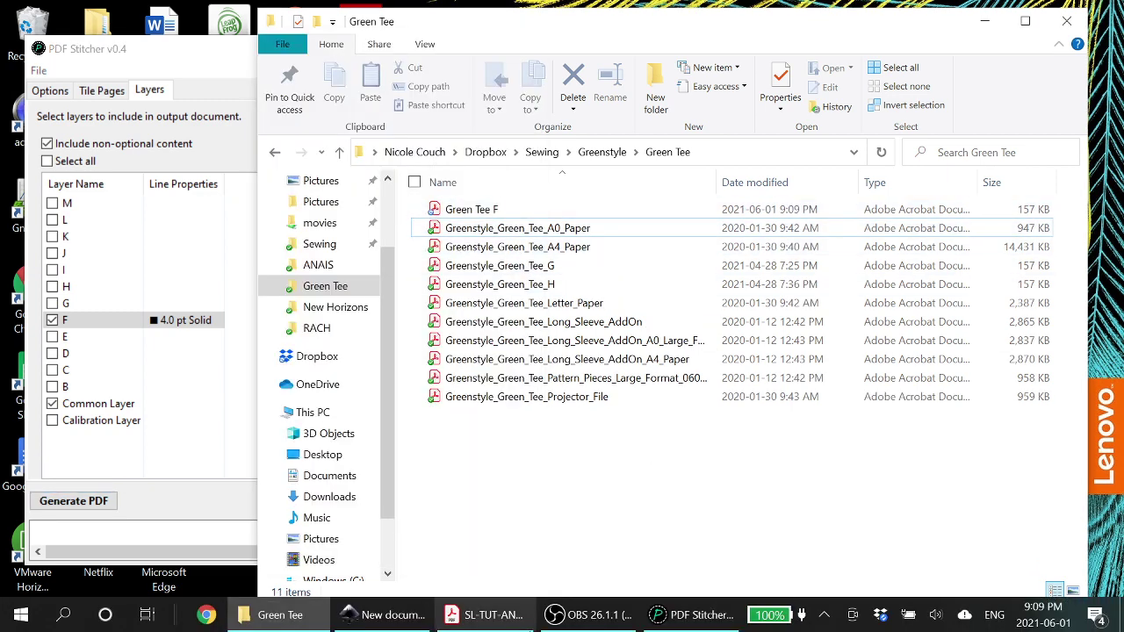
pyautogui.click(393, 617)
pyautogui.click(1001, 387)
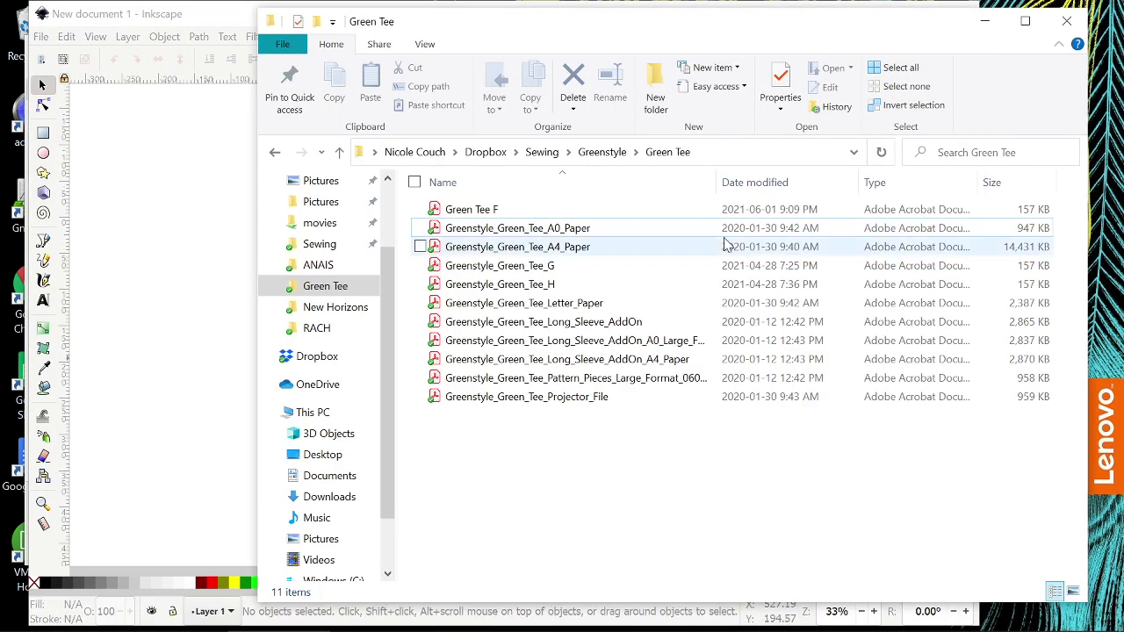
pyautogui.moveTo(539, 211); pyautogui.dragTo(178, 274)
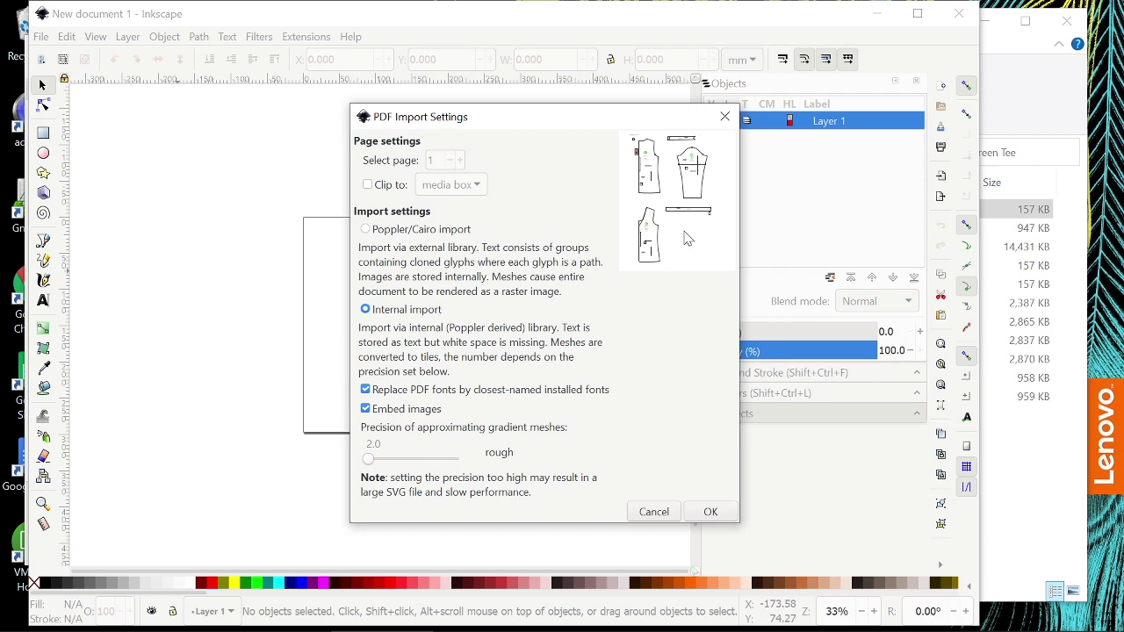
pyautogui.click(710, 514)
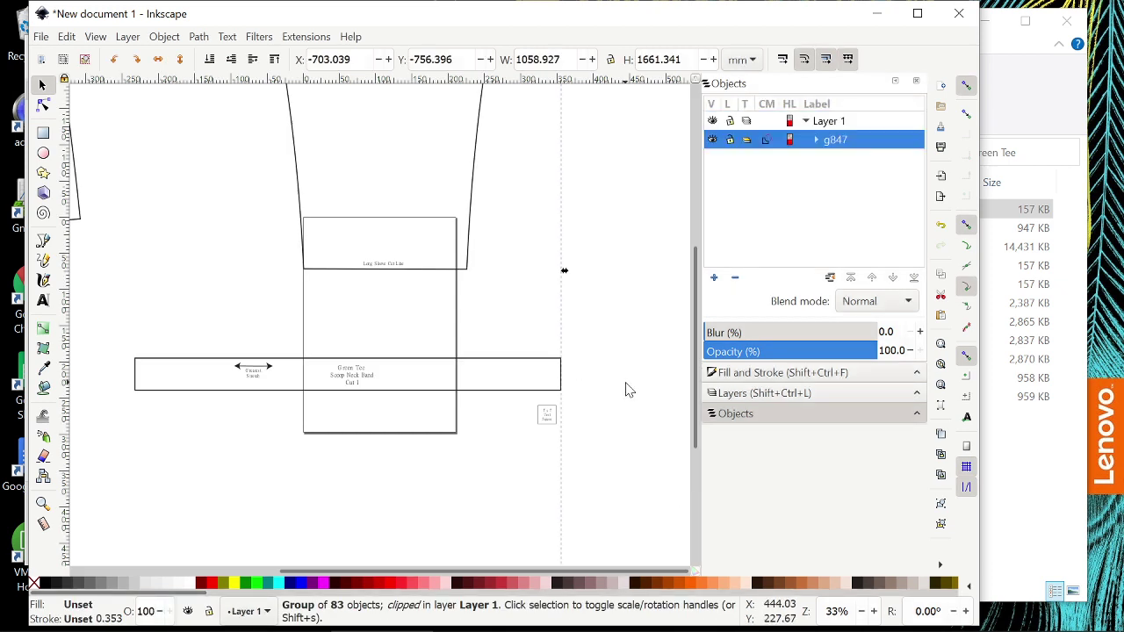
# Set the document's page size units and display units to inches in Document Properties
pyautogui.scroll(-2, 629, 390)
pyautogui.scroll(-1, 629, 390)
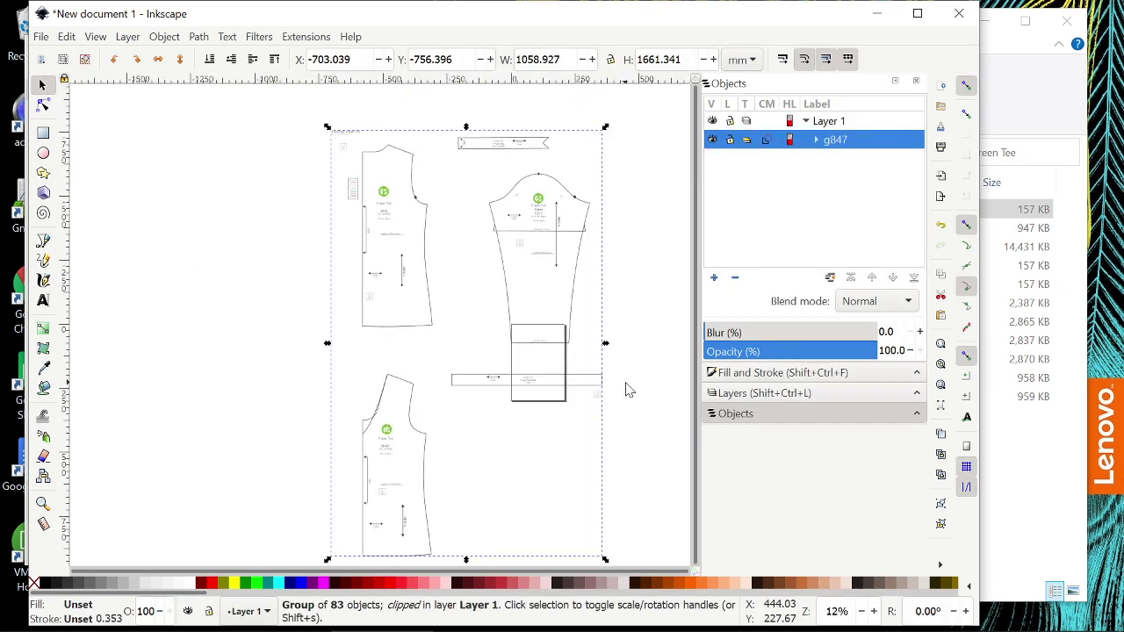
pyautogui.click(40, 37)
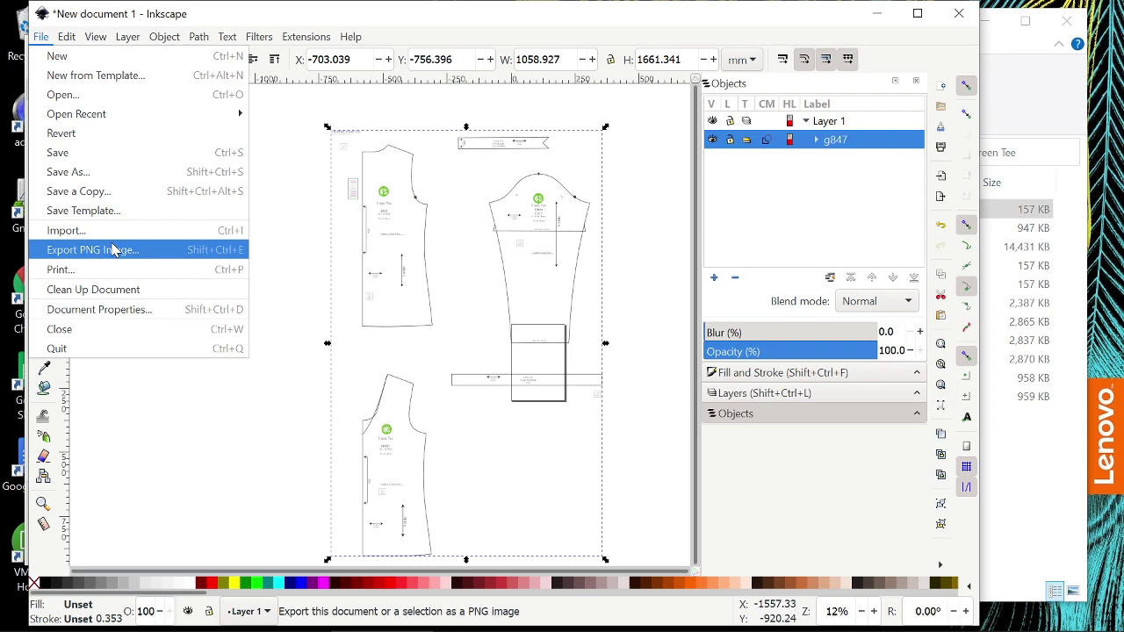
pyautogui.click(104, 309)
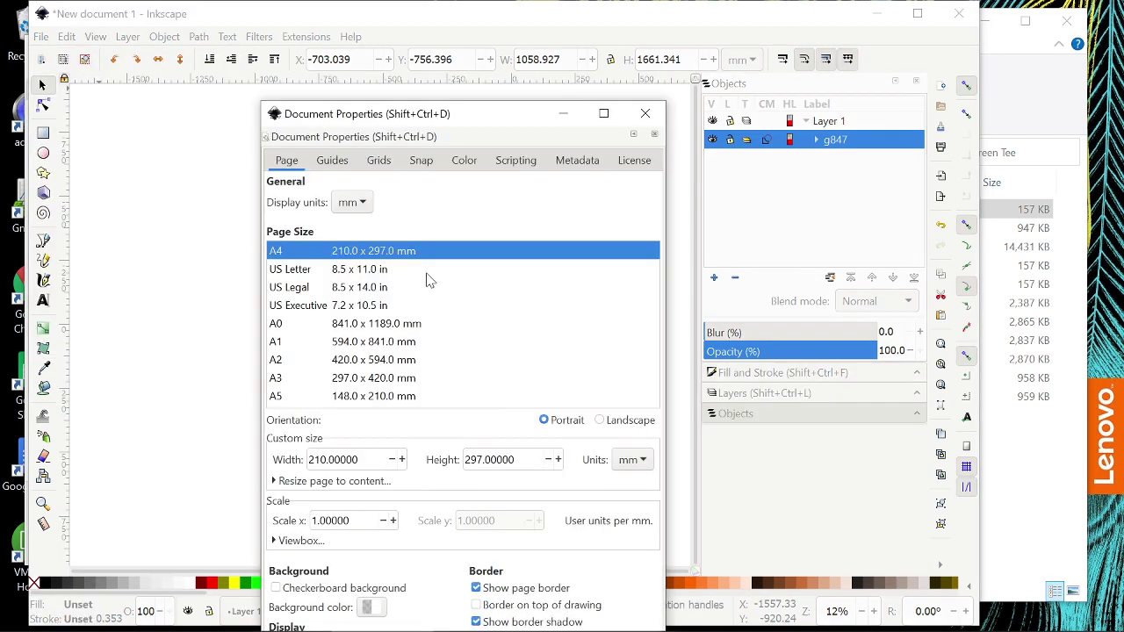
pyautogui.click(625, 460)
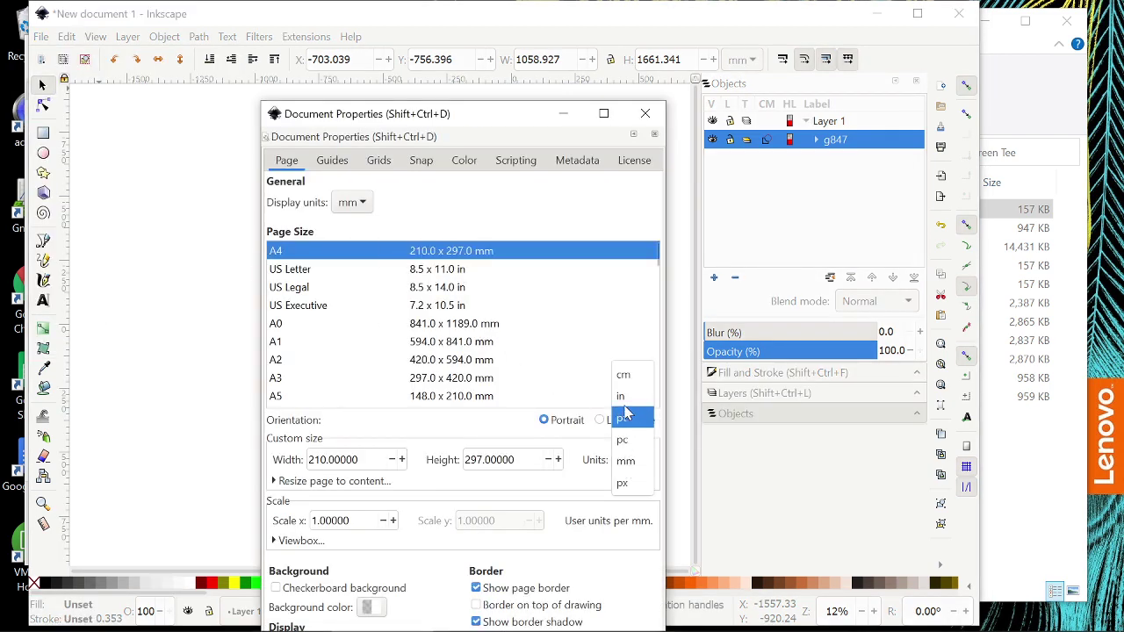
pyautogui.click(622, 396)
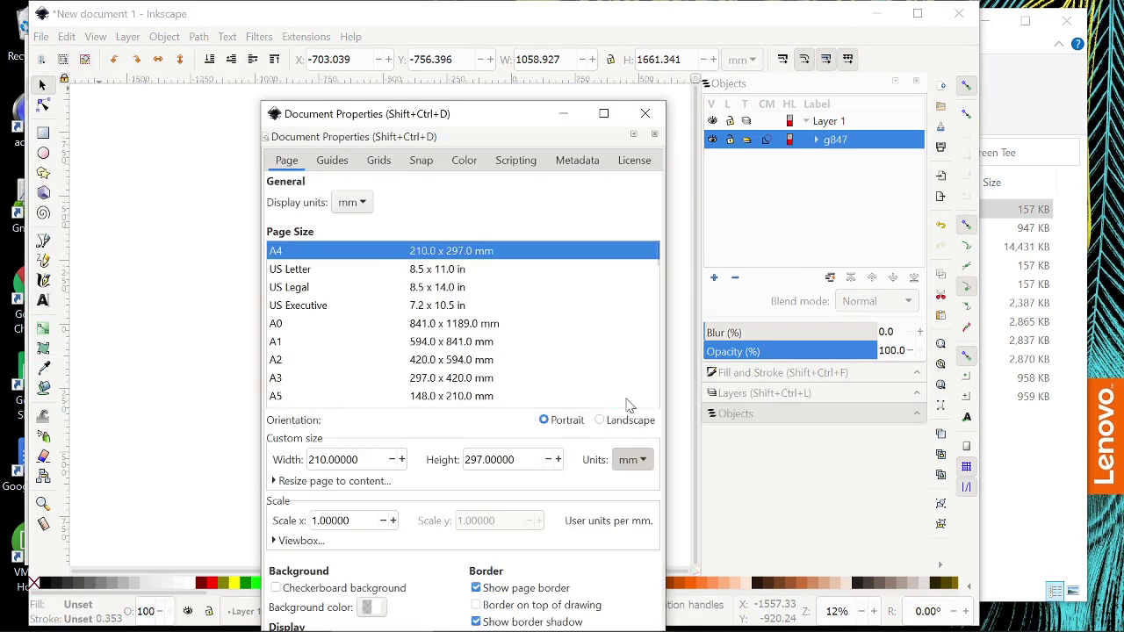
pyautogui.click(360, 203)
pyautogui.click(360, 146)
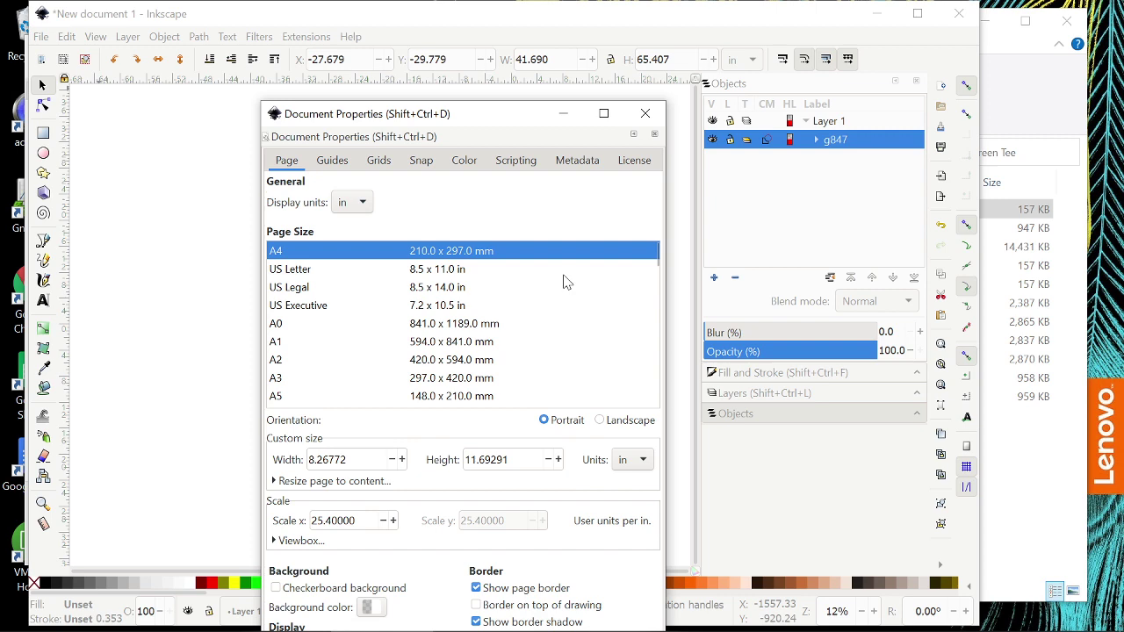
pyautogui.click(645, 114)
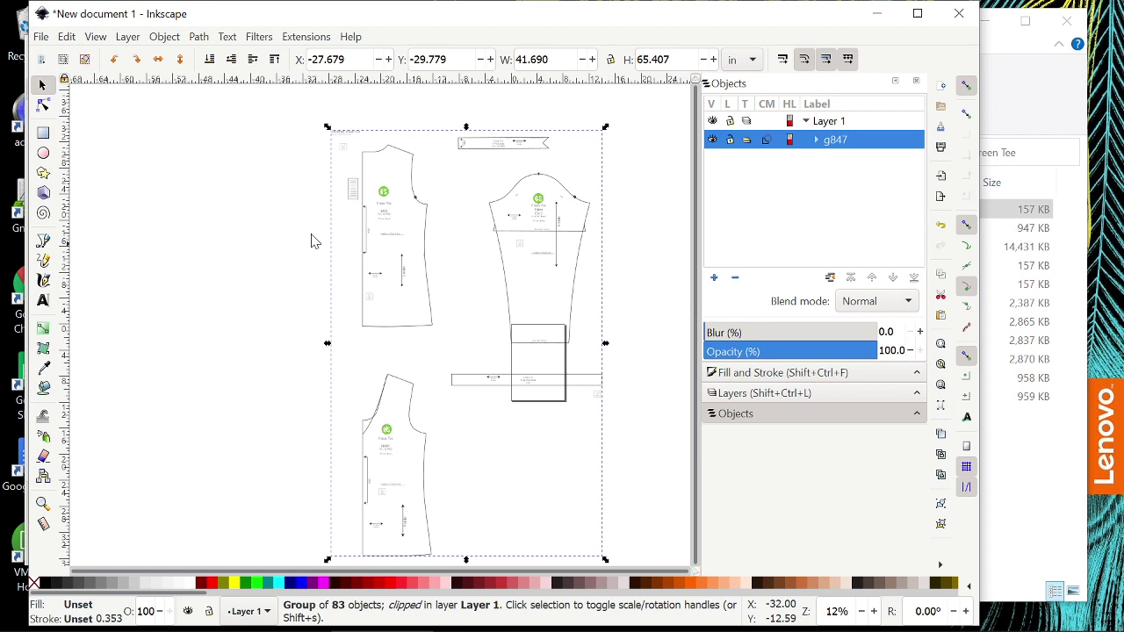
# Ungroup the imported pattern sheet, then ungroup its nested groups one level further
pyautogui.click(425, 141)
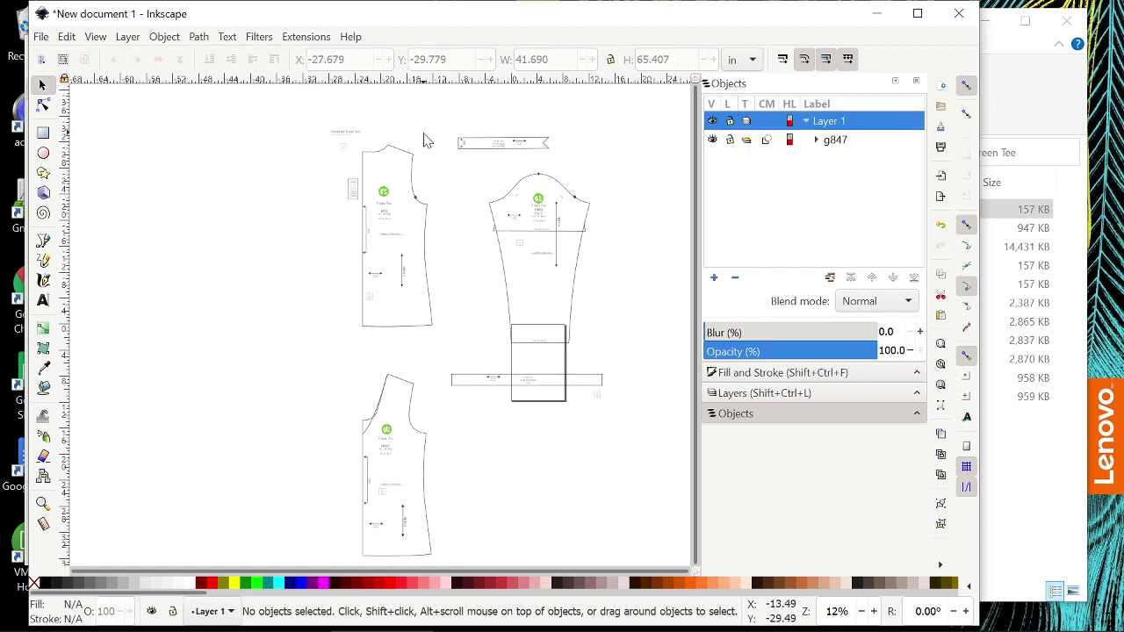
pyautogui.click(380, 156)
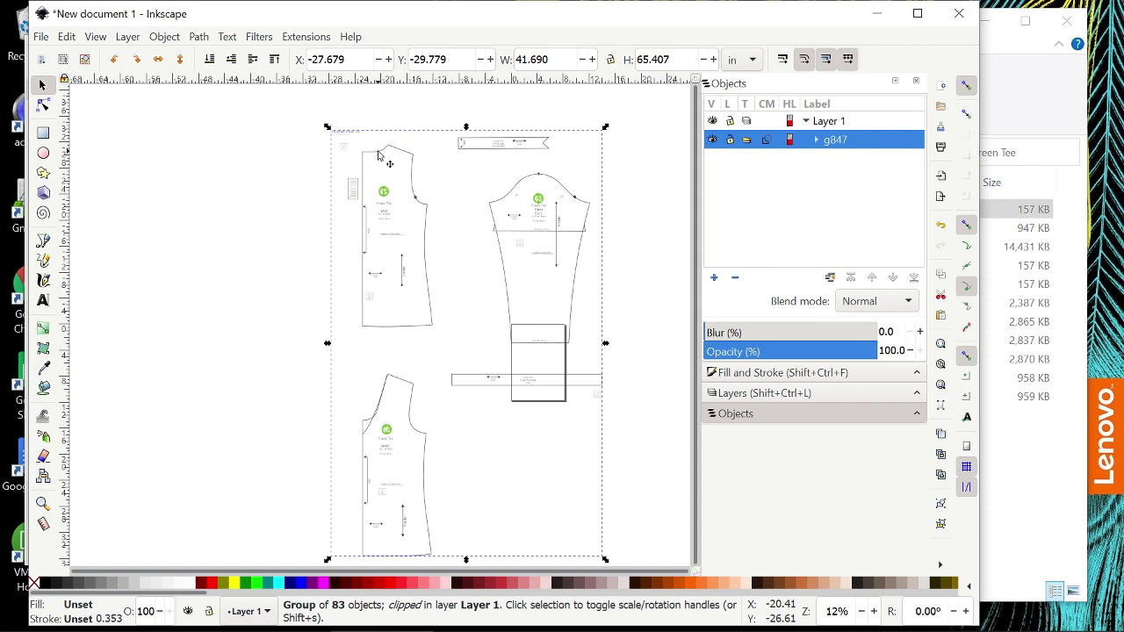
pyautogui.click(168, 37)
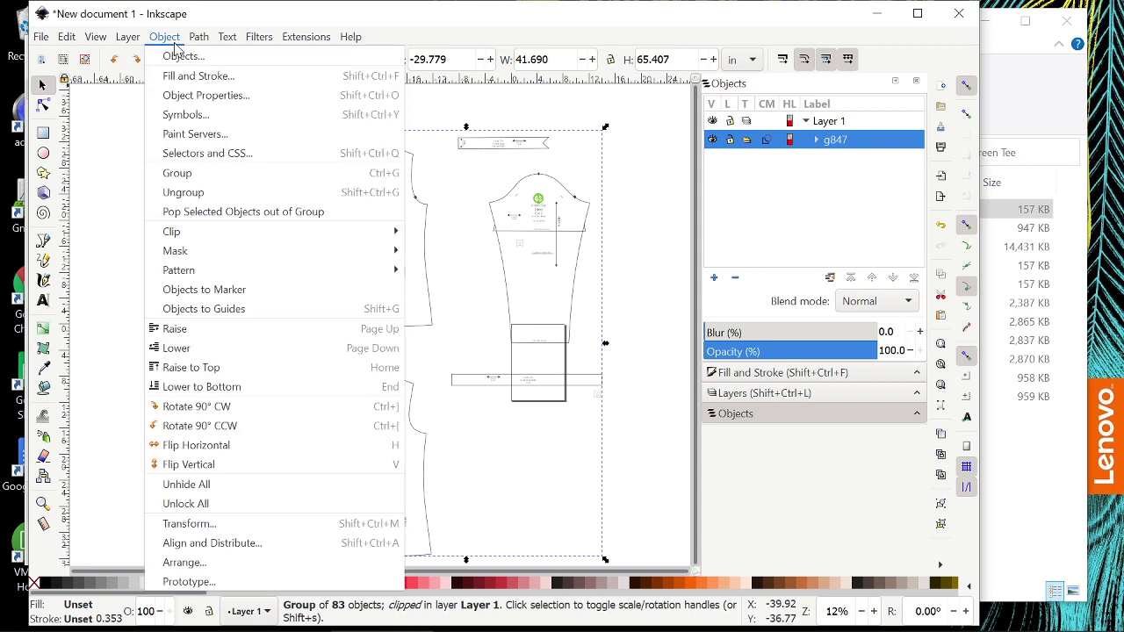
pyautogui.click(188, 193)
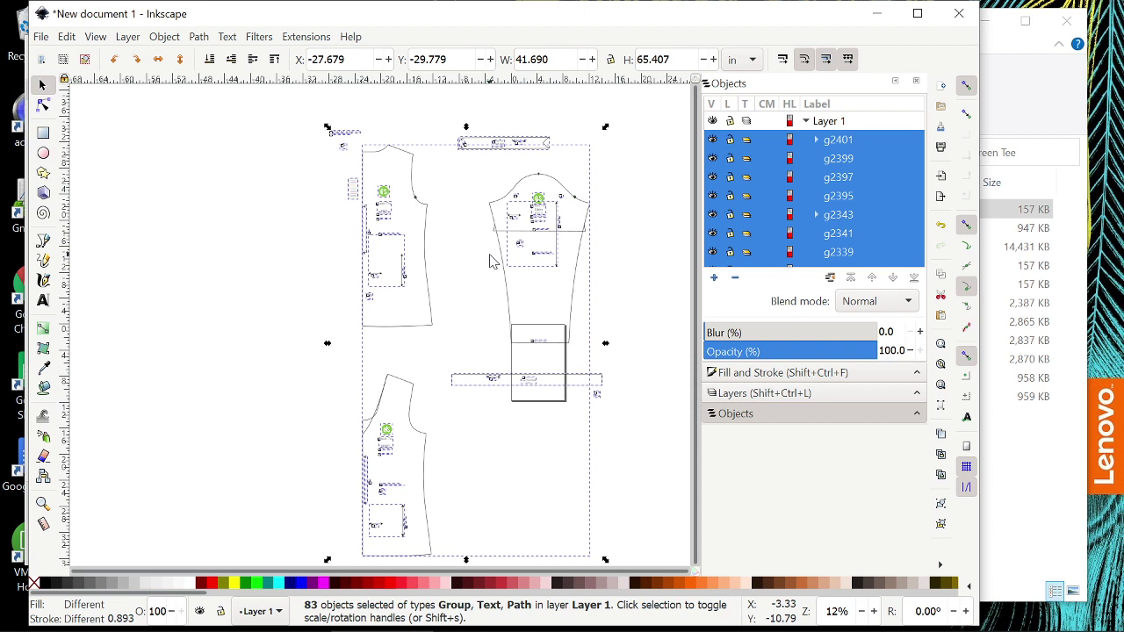
pyautogui.press('ctrl')
pyautogui.hotkey('ctrl', 'shift', 'g')
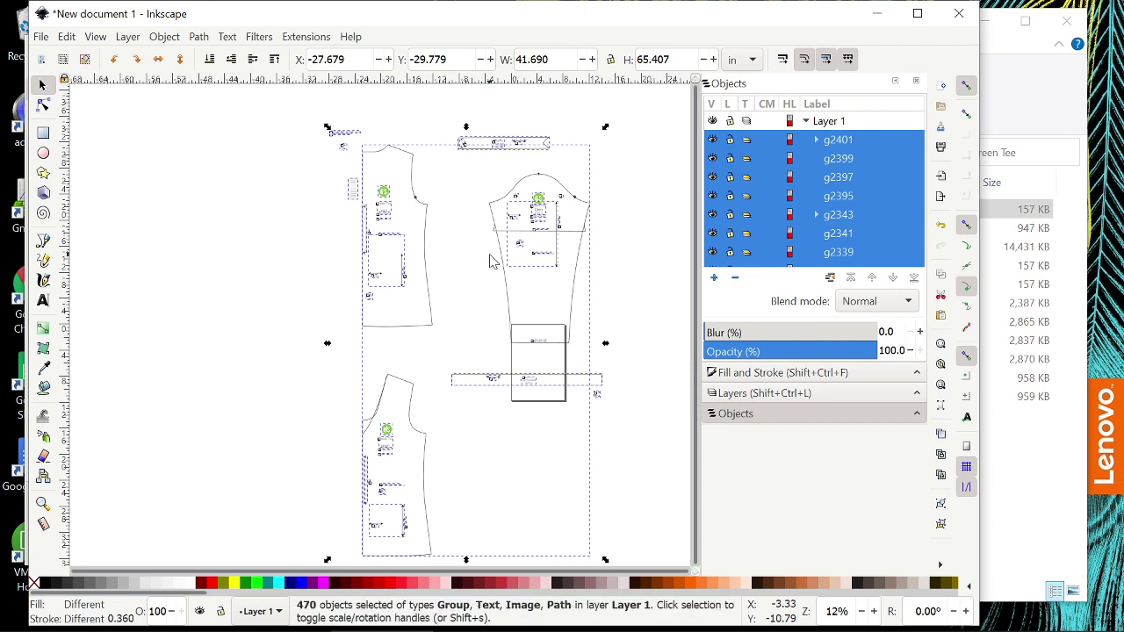
pyautogui.press('ctrl')
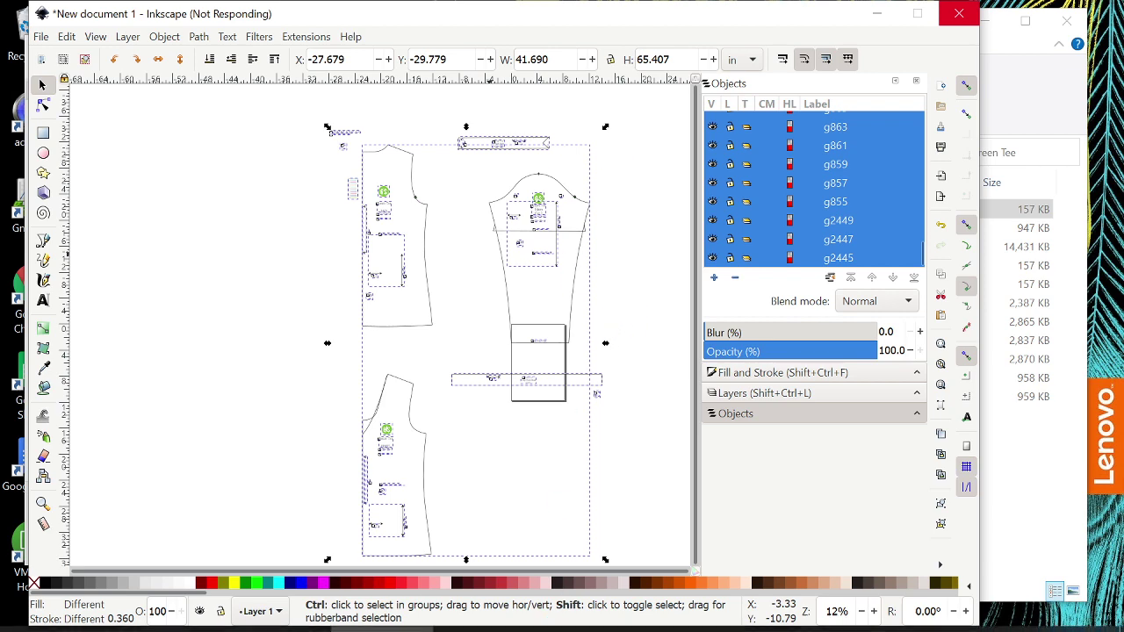
# Select the front bodice piece, measuring 10.777 × 27.990 in
pyautogui.moveTo(551, 628)
pyautogui.click(615, 318)
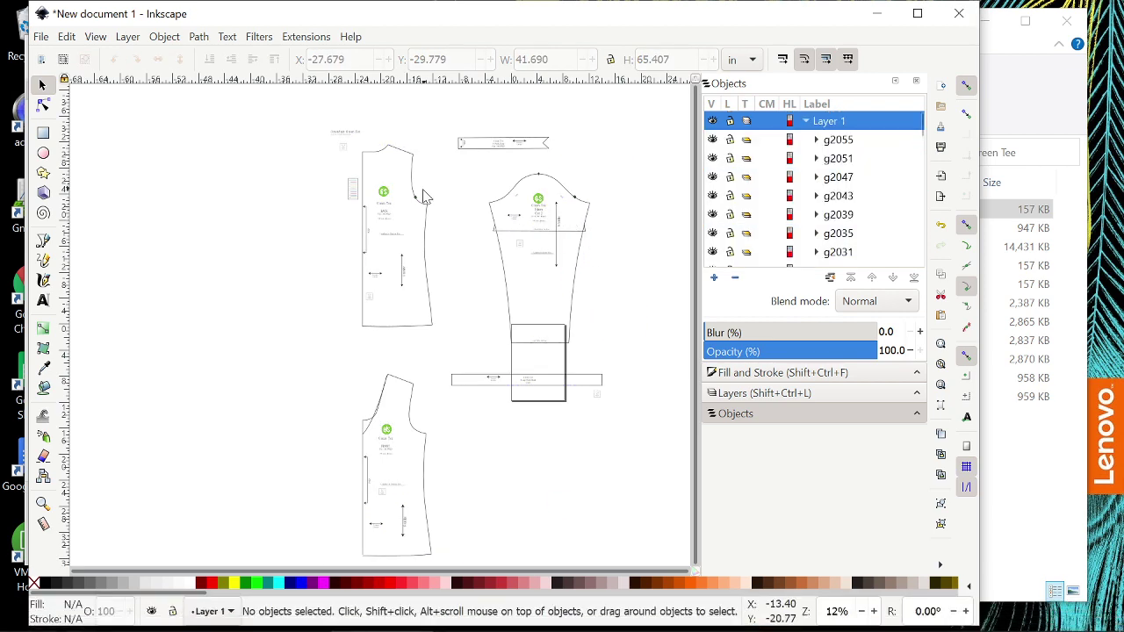
pyautogui.click(423, 202)
# Group the small top-left symbol with its label and move it onto the front bodice
pyautogui.click(421, 182)
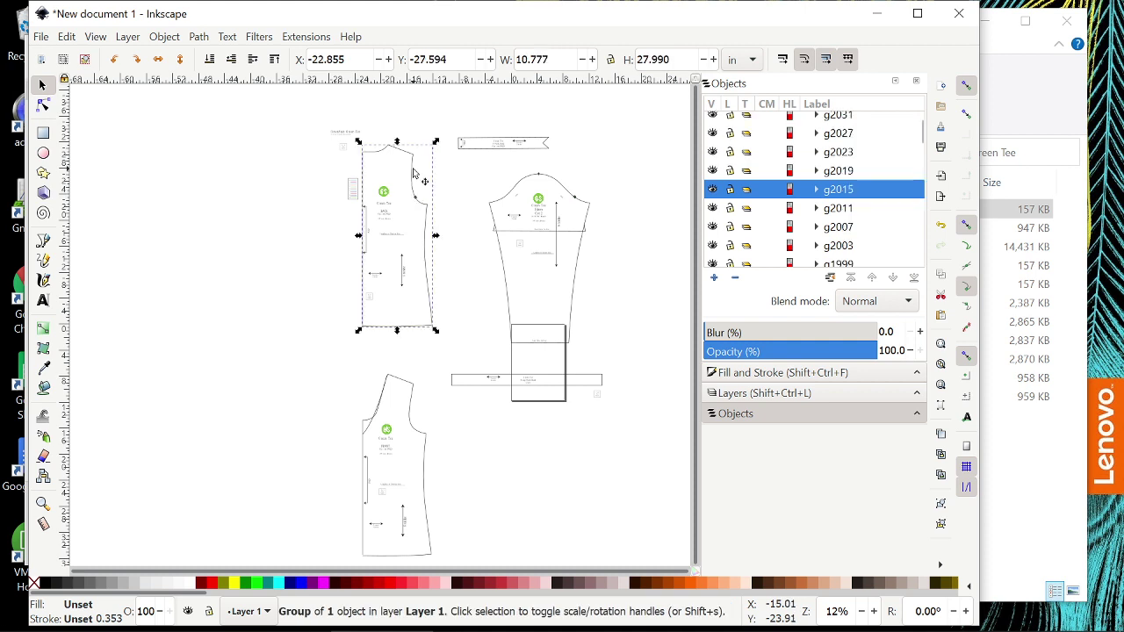
pyautogui.click(301, 117)
pyautogui.moveTo(328, 138); pyautogui.dragTo(351, 159)
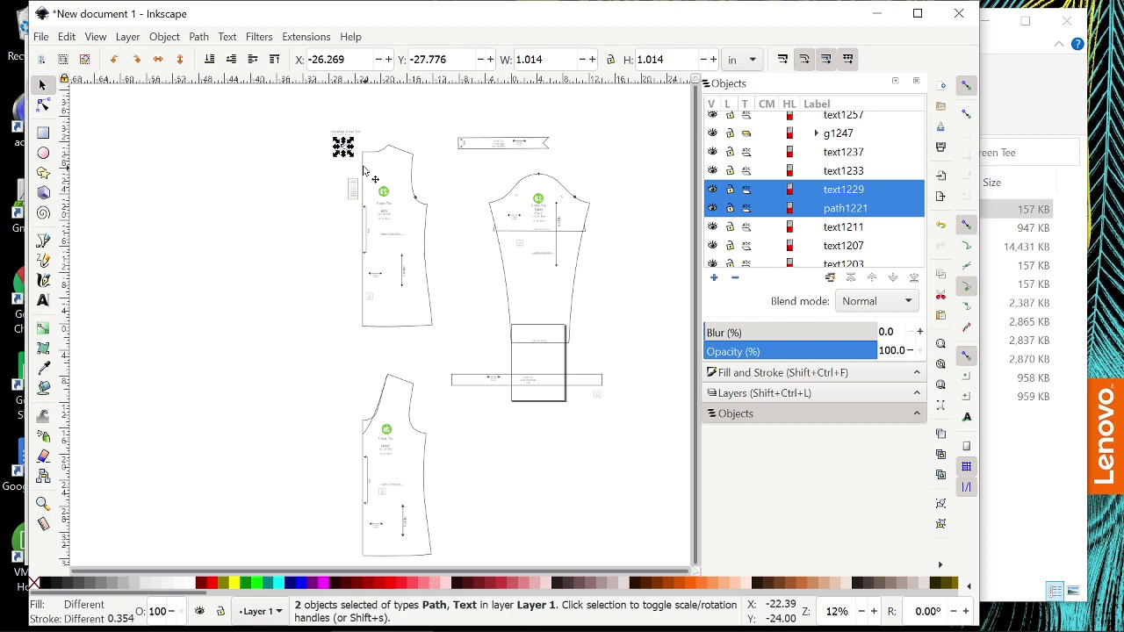
pyautogui.hotkey('ctrl', 'g')
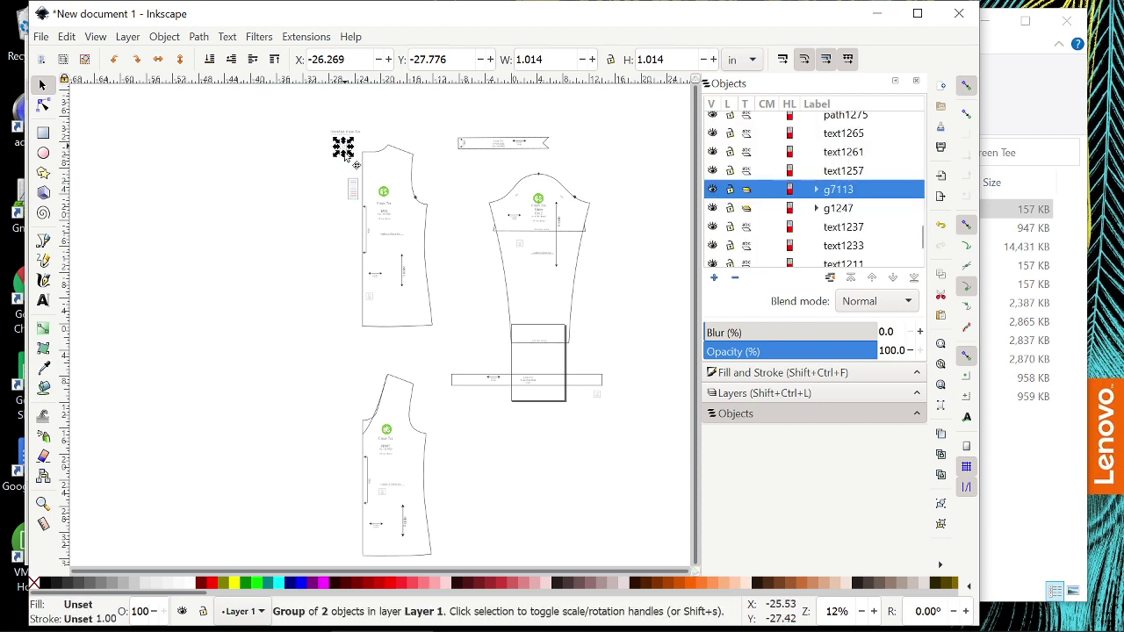
pyautogui.moveTo(344, 144); pyautogui.dragTo(397, 179)
# Delete the leftover labels and marks beside the bodice, then select all bodice parts
pyautogui.moveTo(300, 128); pyautogui.dragTo(364, 225)
pyautogui.press('Delete')
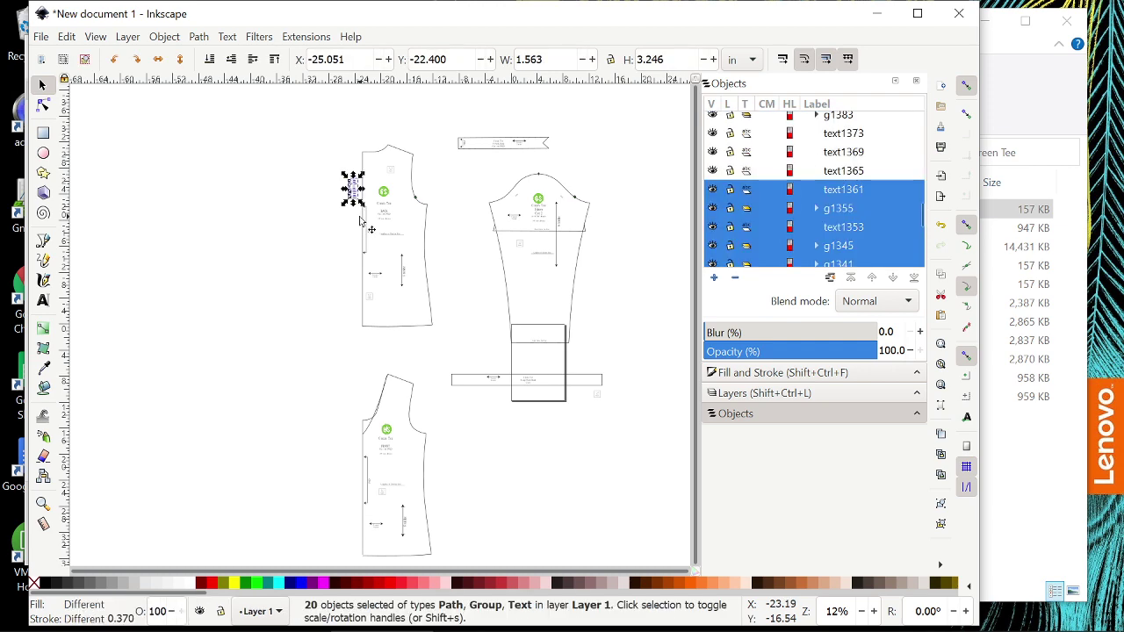
pyautogui.press('Delete')
pyautogui.moveTo(345, 126); pyautogui.dragTo(456, 357)
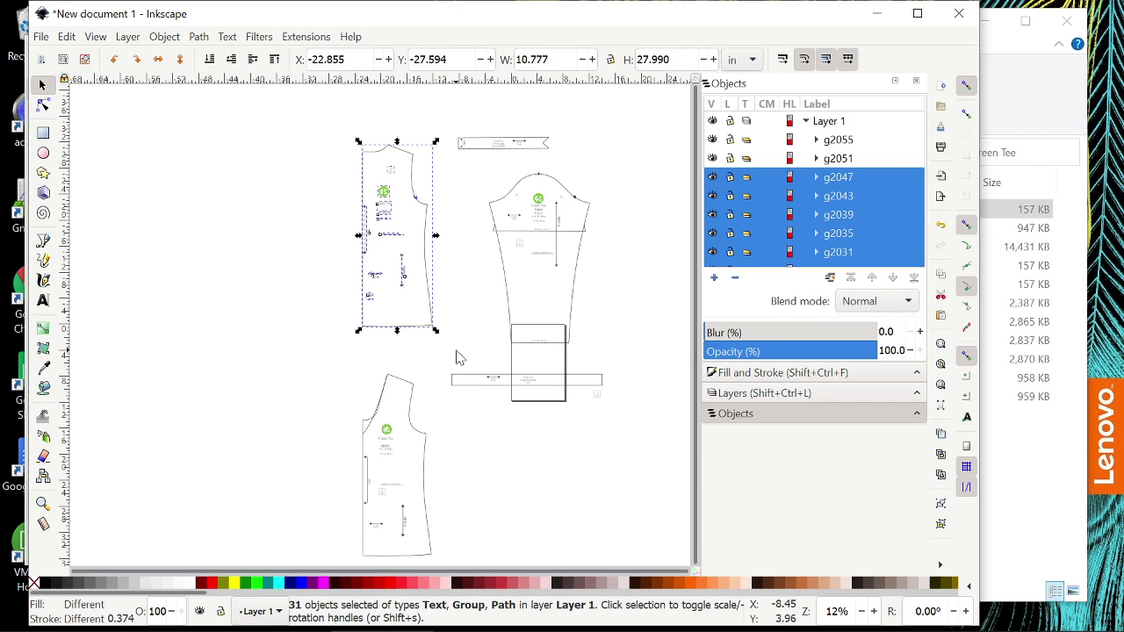
pyautogui.press('ctrl')
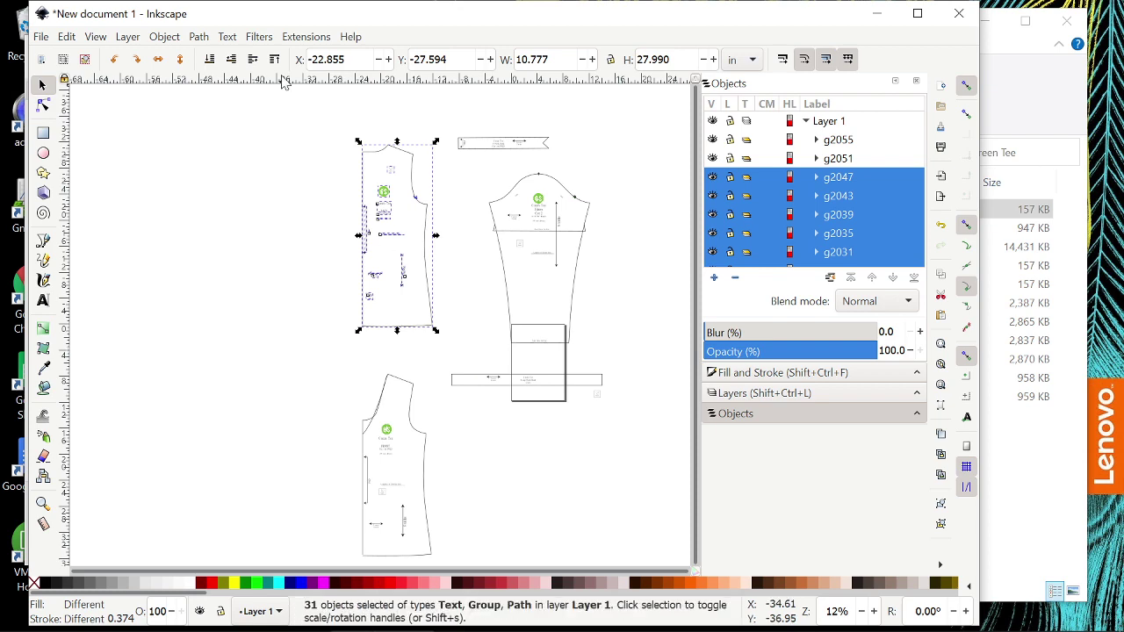
pyautogui.click(165, 36)
# Combine the 31 selected bodice parts into one 10.777 × 27.990 in group
pyautogui.click(178, 173)
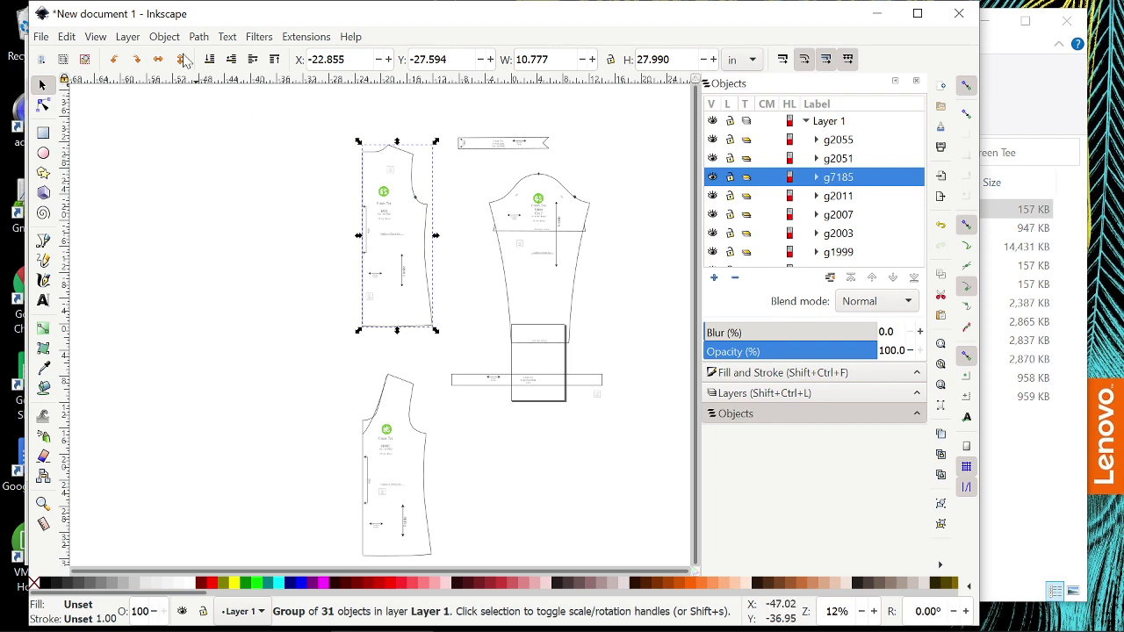
# Duplicate the front bodice group, creating copy g7327 on top of the original
pyautogui.click(128, 40)
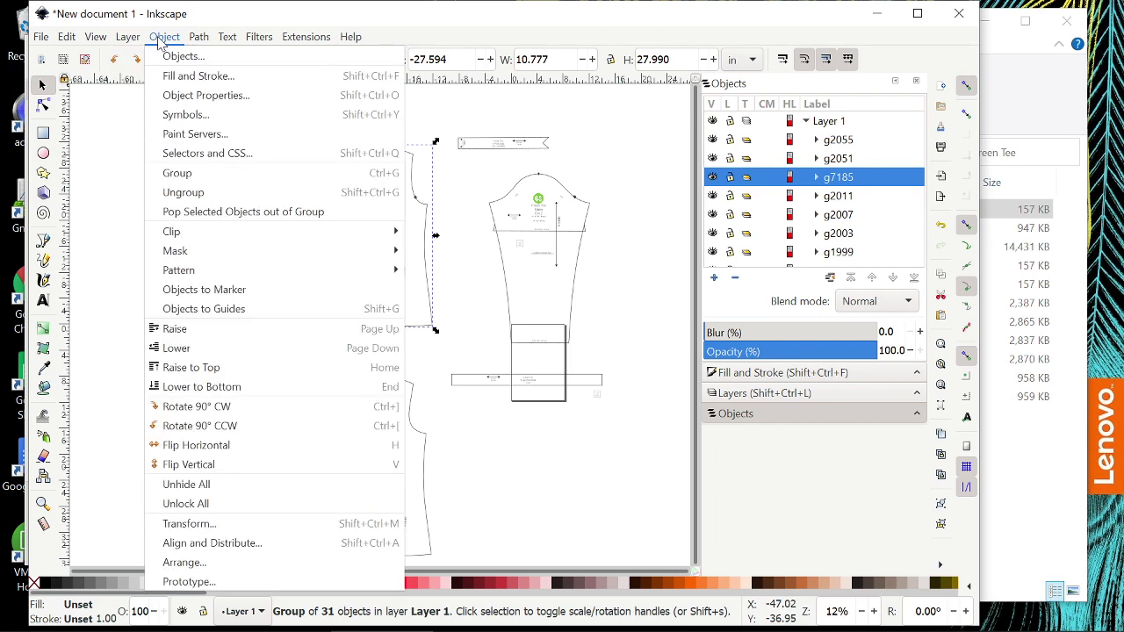
pyautogui.click(160, 39)
pyautogui.click(200, 40)
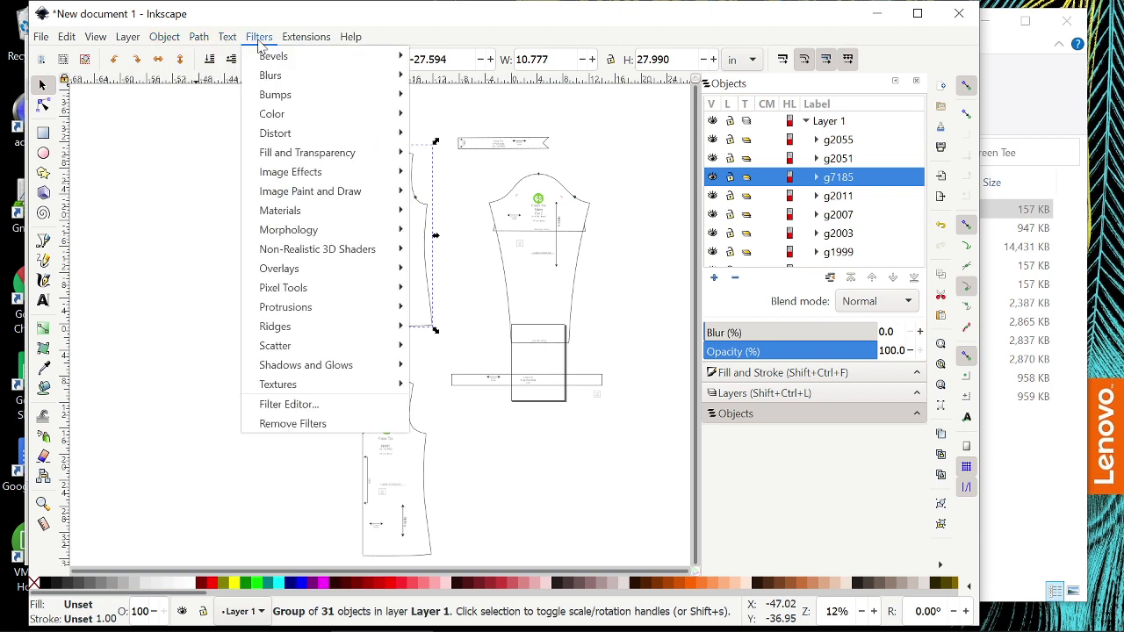
pyautogui.moveTo(128, 46)
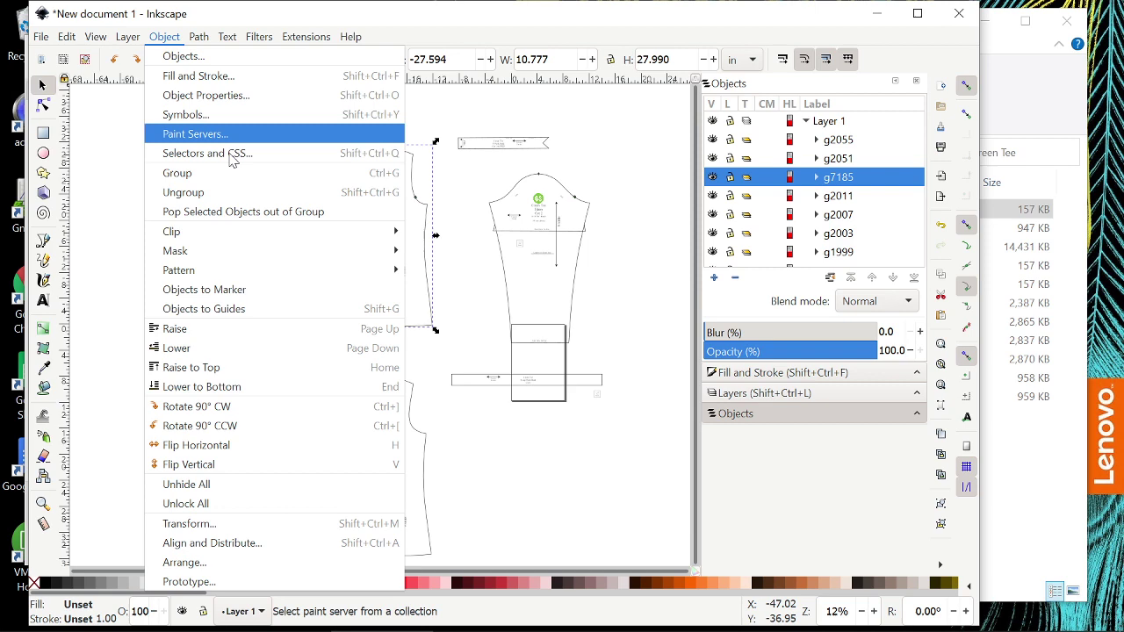
pyautogui.moveTo(197, 40)
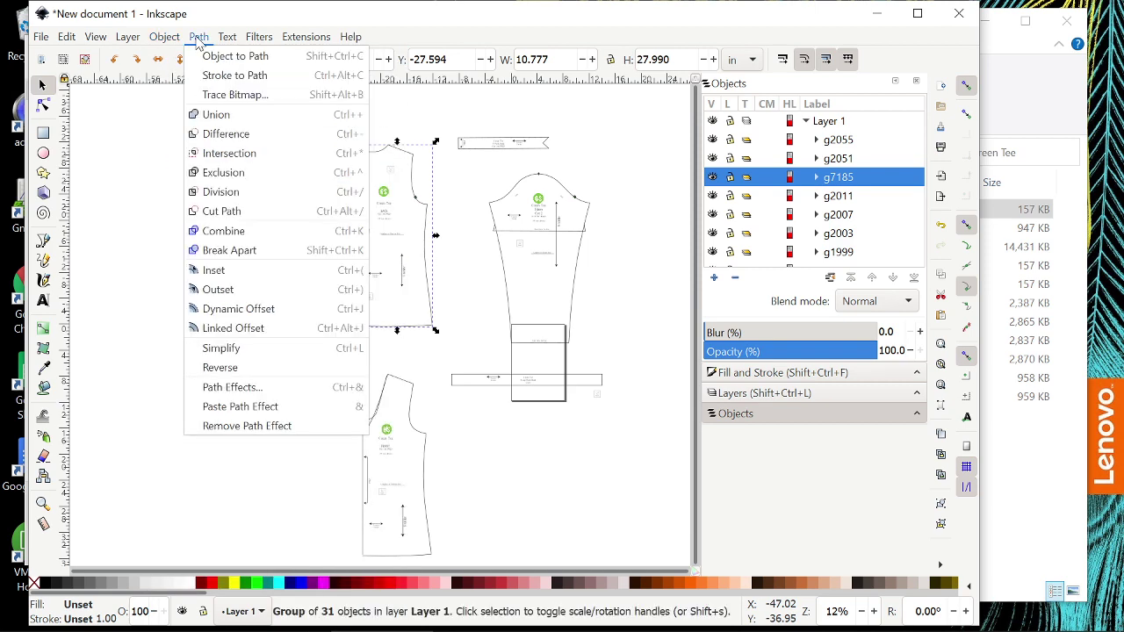
pyautogui.moveTo(76, 42)
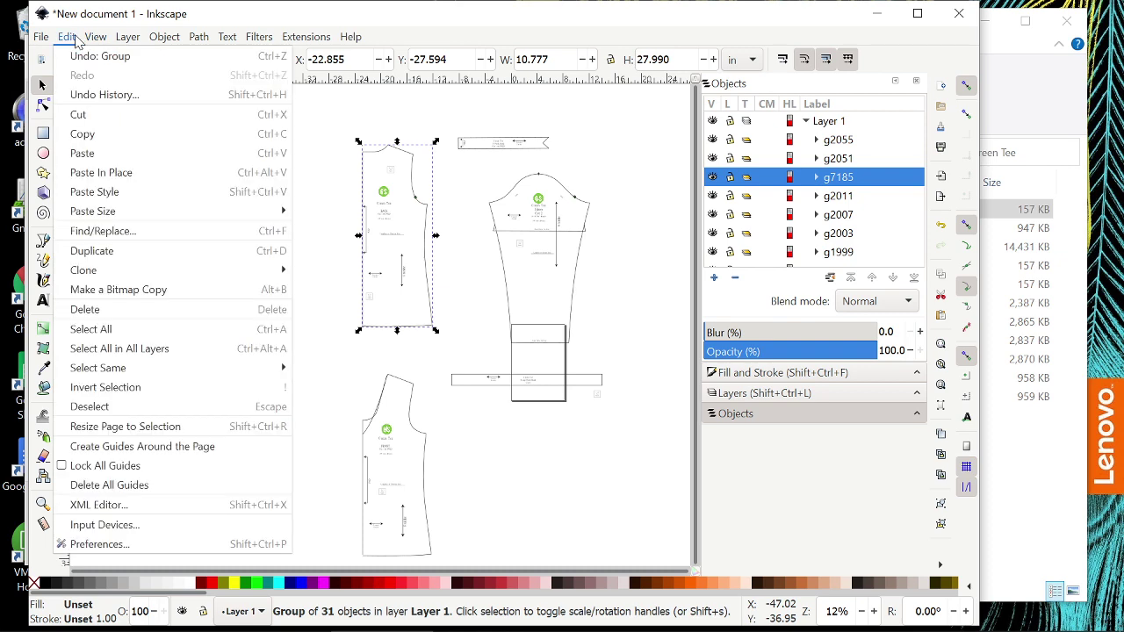
pyautogui.click(171, 253)
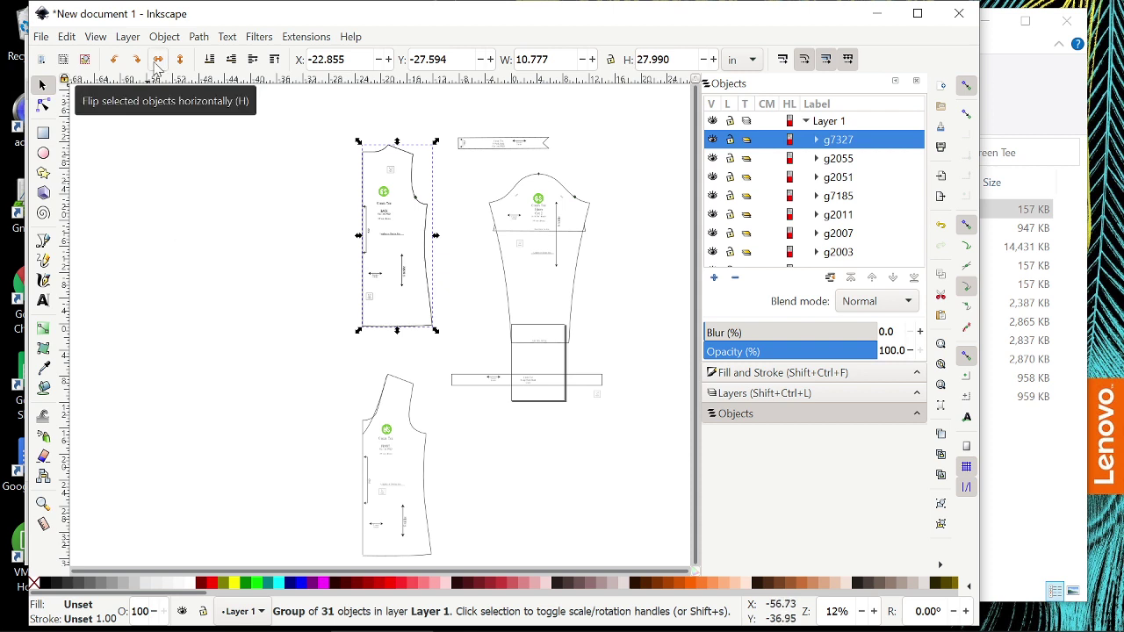
# Mirror the bodice copy, align it to the original's centre edge, and group both halves as g7471
pyautogui.click(157, 59)
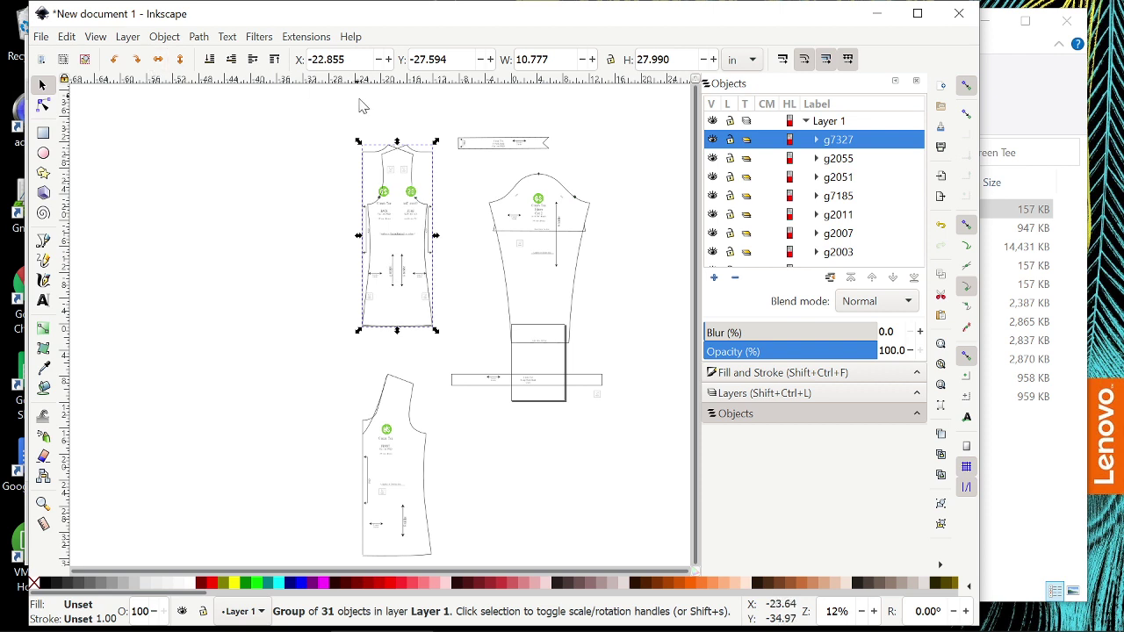
pyautogui.moveTo(429, 161); pyautogui.dragTo(355, 161)
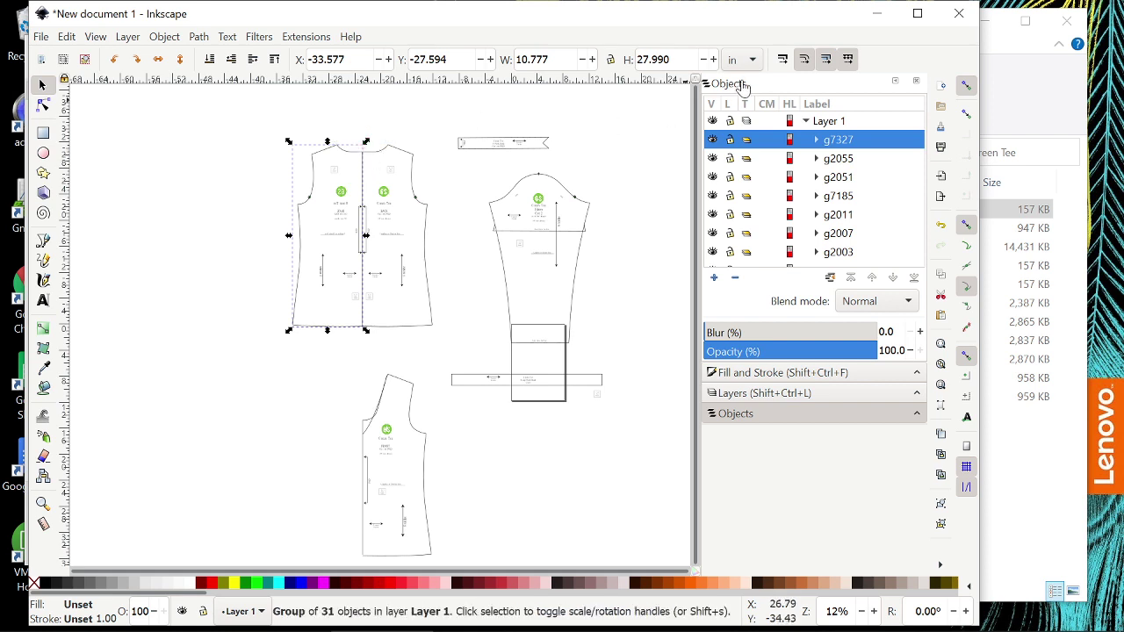
pyautogui.click(967, 88)
pyautogui.moveTo(261, 118); pyautogui.dragTo(444, 347)
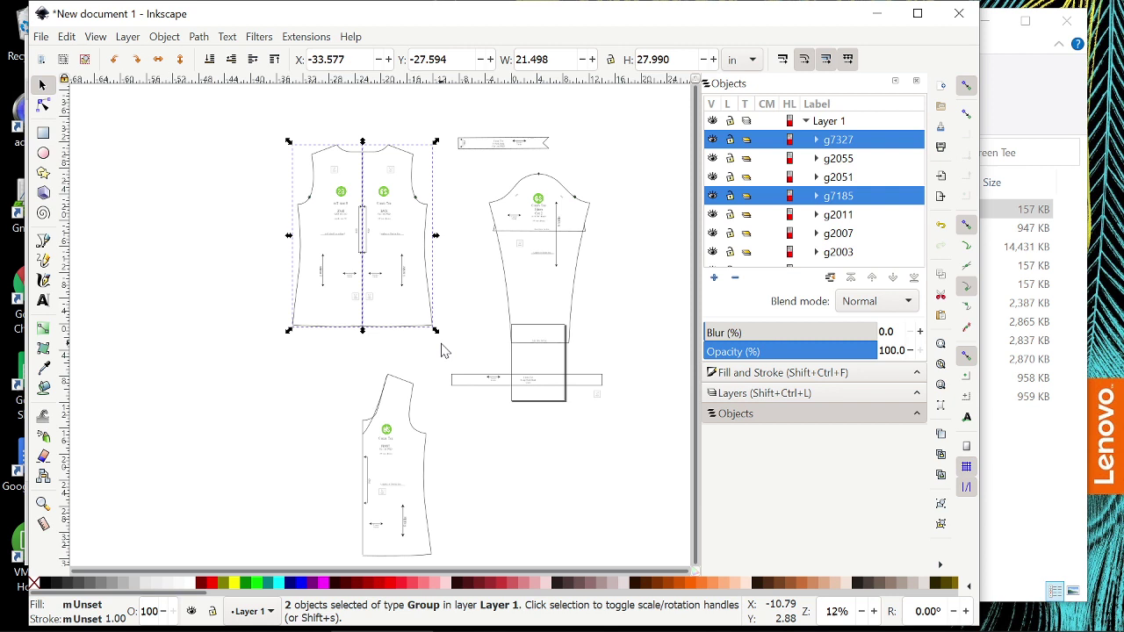
pyautogui.hotkey('ctrl', 'g')
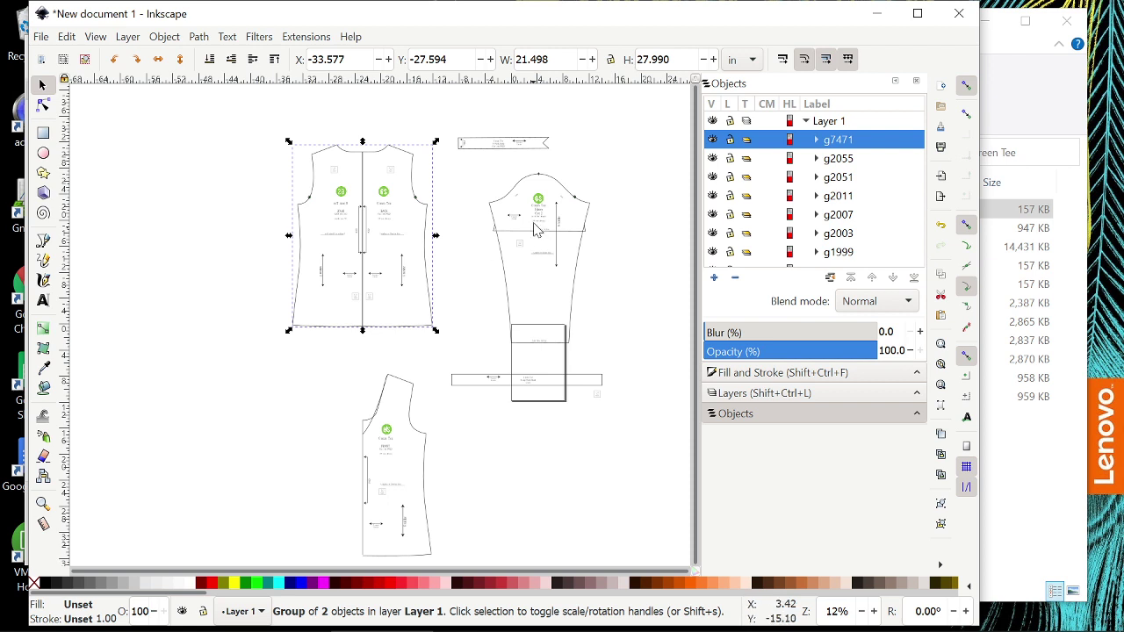
# Group the strip's 11 parts, paste an in-place copy, mirror it and move it left
pyautogui.moveTo(450, 118); pyautogui.dragTo(603, 129)
pyautogui.hotkey('ctrl', 'g')
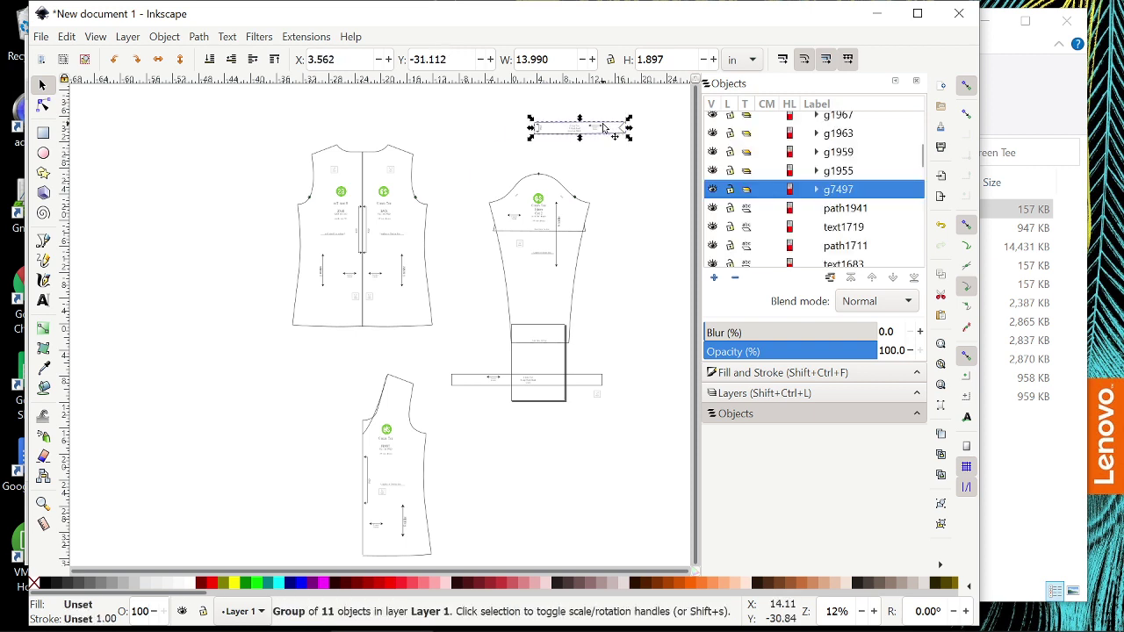
pyautogui.hotkey('ctrl', 'c')
pyautogui.hotkey('ctrl', 'alt', 'v')
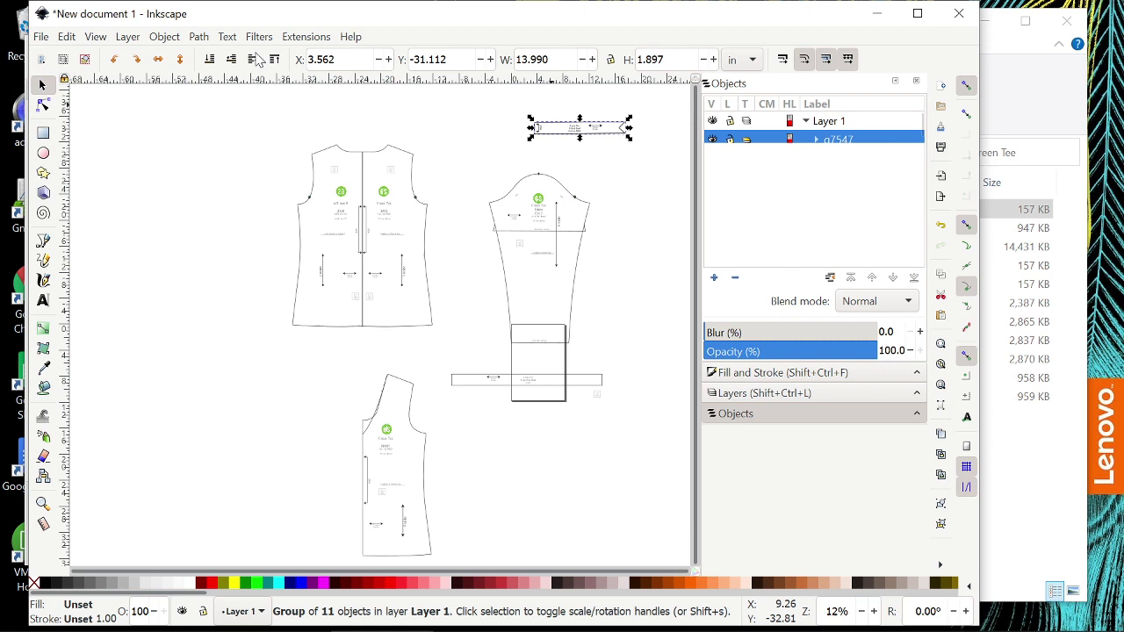
pyautogui.click(160, 59)
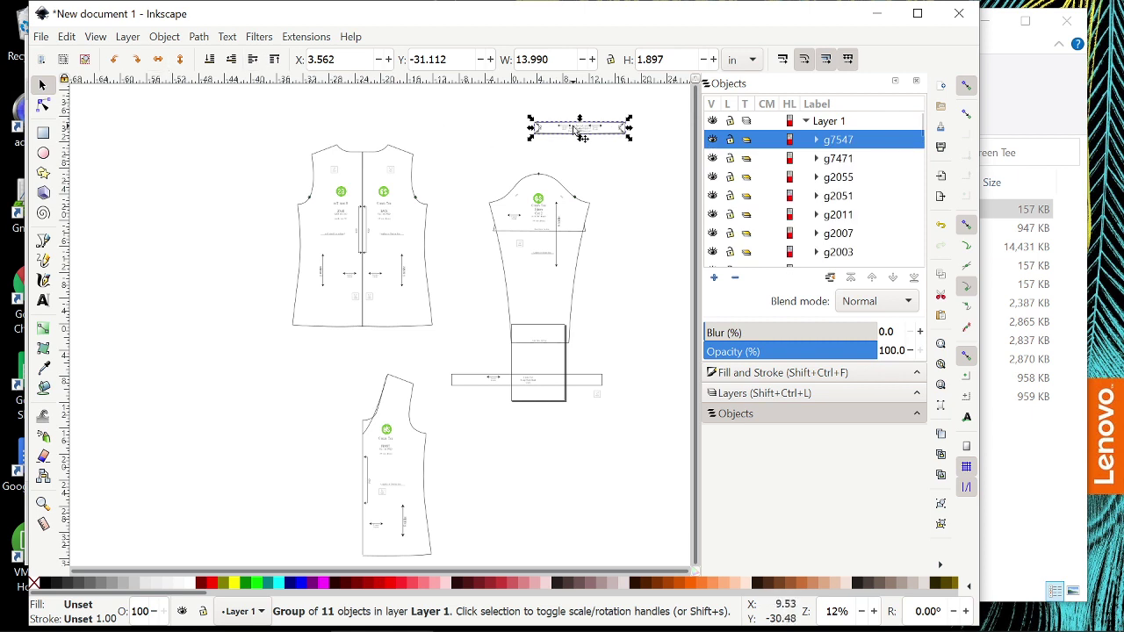
pyautogui.moveTo(576, 125); pyautogui.dragTo(477, 124)
# Group both top-strip halves together as g7599 (27.925 × 1.897 in)
pyautogui.click(547, 161)
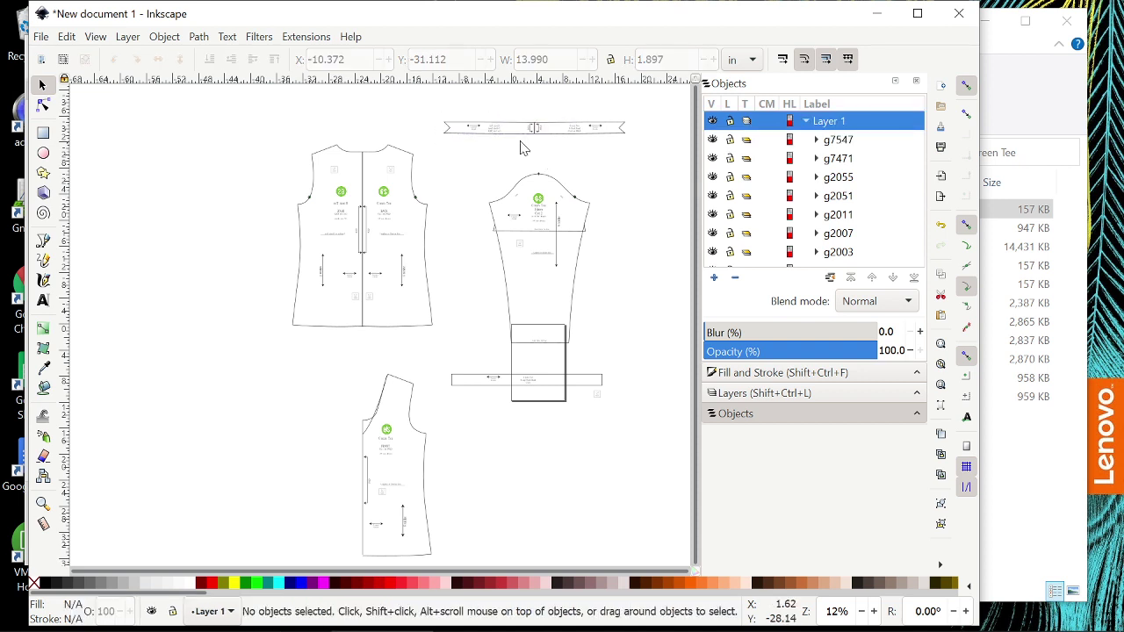
pyautogui.moveTo(419, 104); pyautogui.dragTo(659, 170)
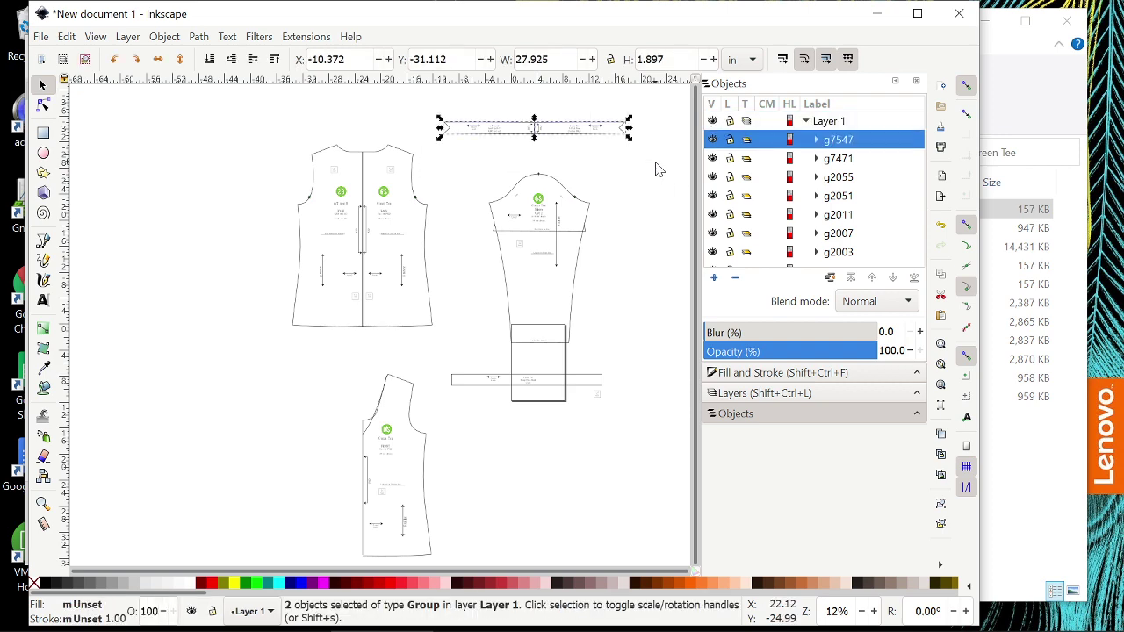
pyautogui.hotkey('ctrl', 'g')
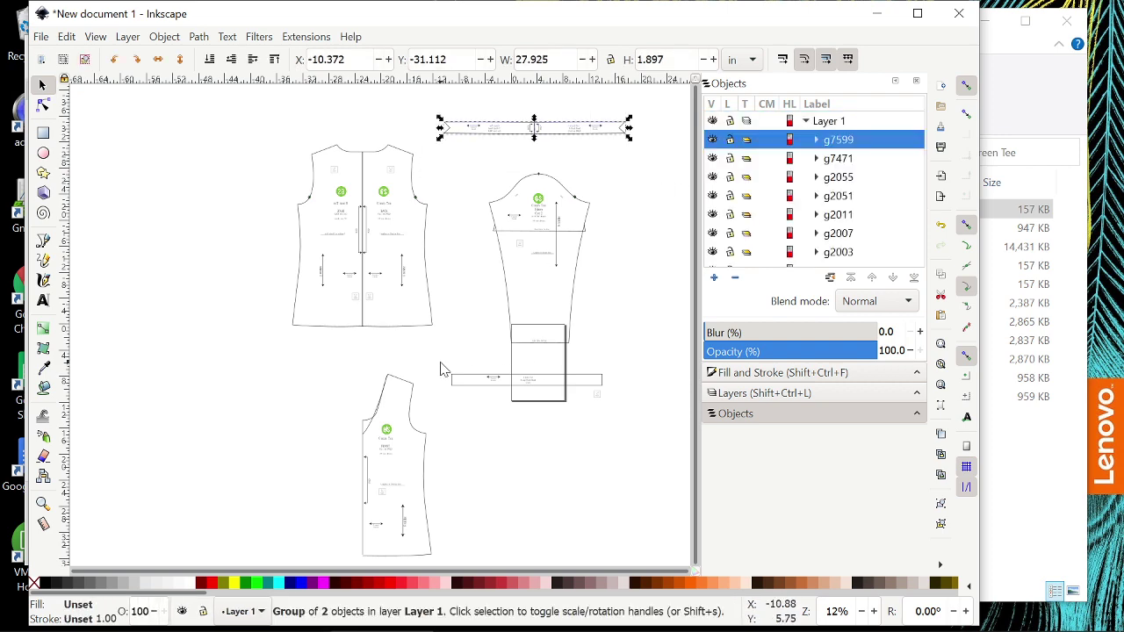
# Group the nine lower-strip objects and move them up beneath the top strip
pyautogui.moveTo(440, 361); pyautogui.dragTo(612, 414)
pyautogui.hotkey('ctrl', 'g')
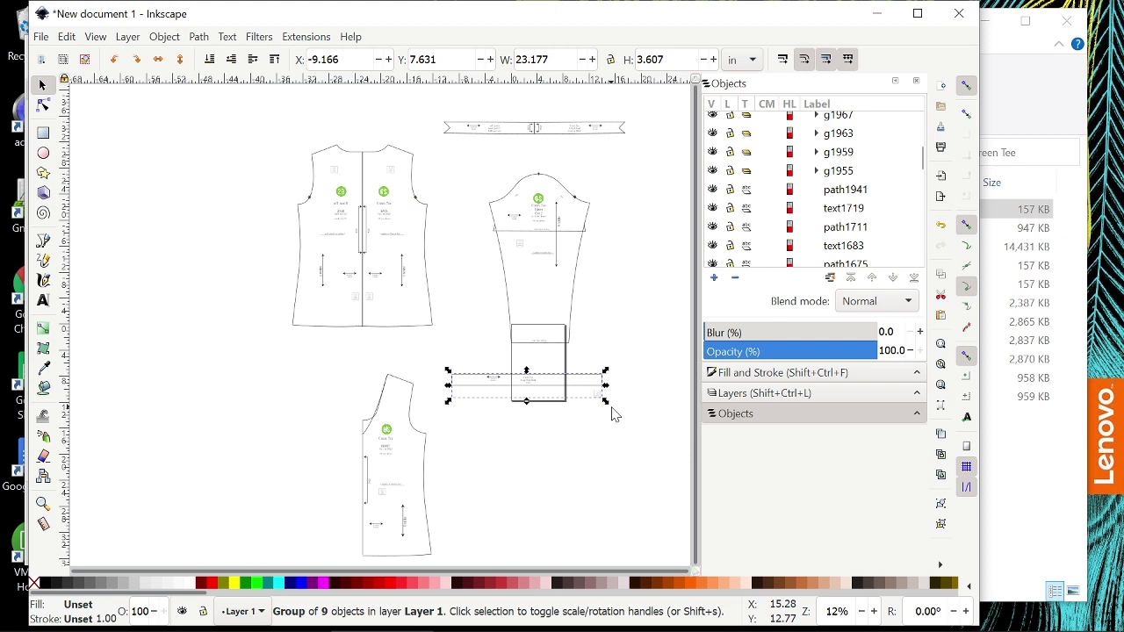
pyautogui.moveTo(507, 375); pyautogui.dragTo(509, 148)
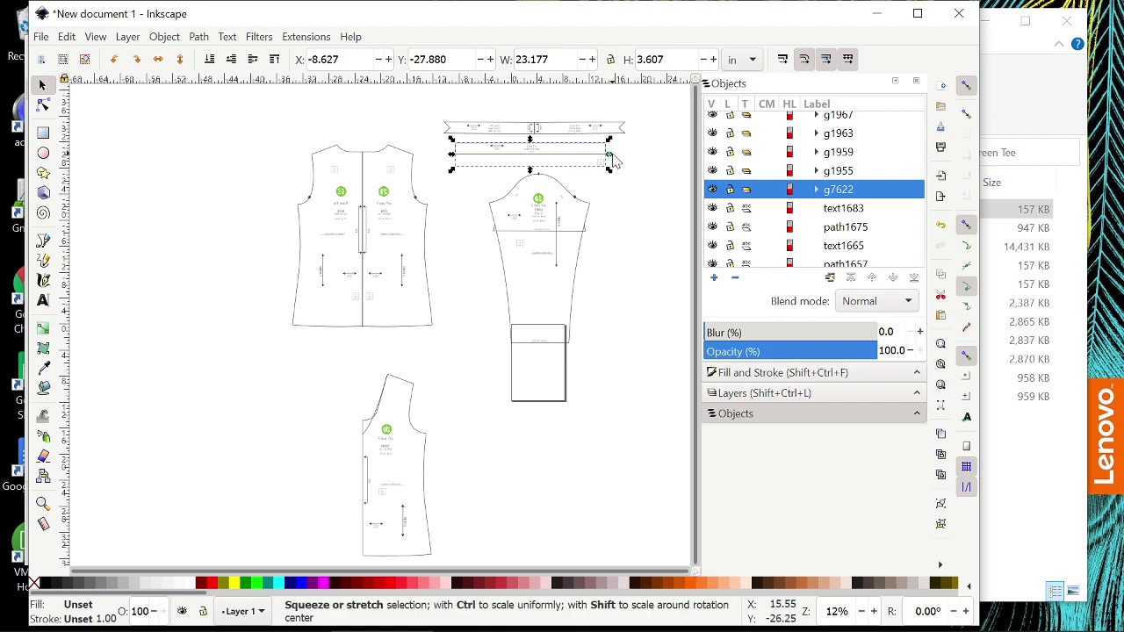
# Ungroup the moved strip and regroup its seven parts as g7661 (23.177 × 1.797 in)
pyautogui.hotkey('ctrl', 'shift', 'g')
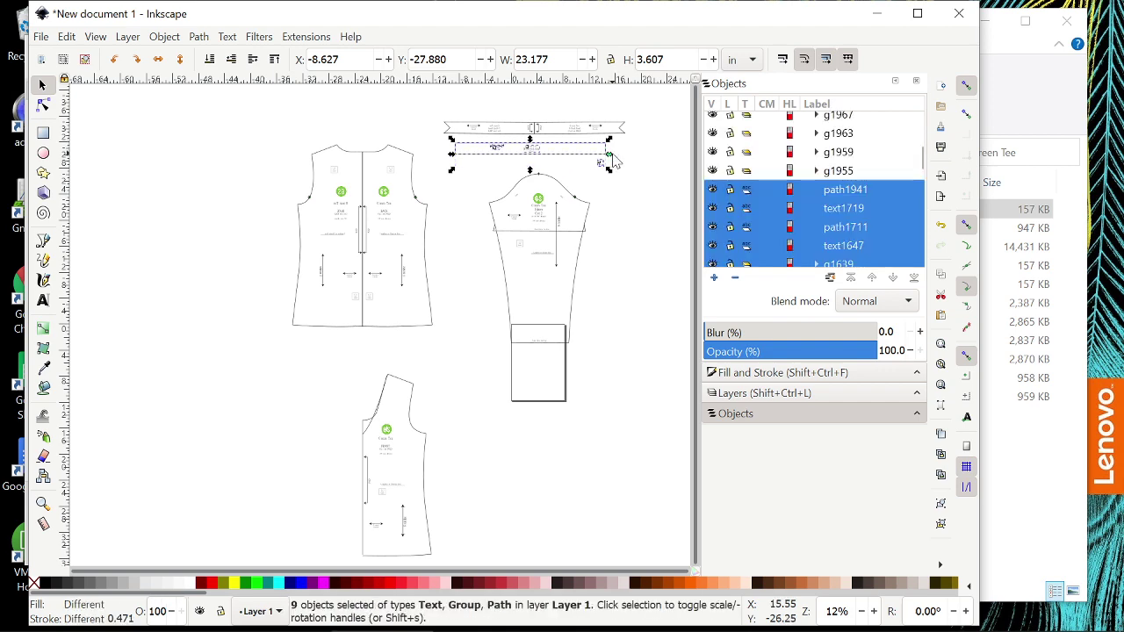
pyautogui.click(630, 185)
pyautogui.moveTo(625, 185); pyautogui.dragTo(443, 141)
pyautogui.click(602, 170)
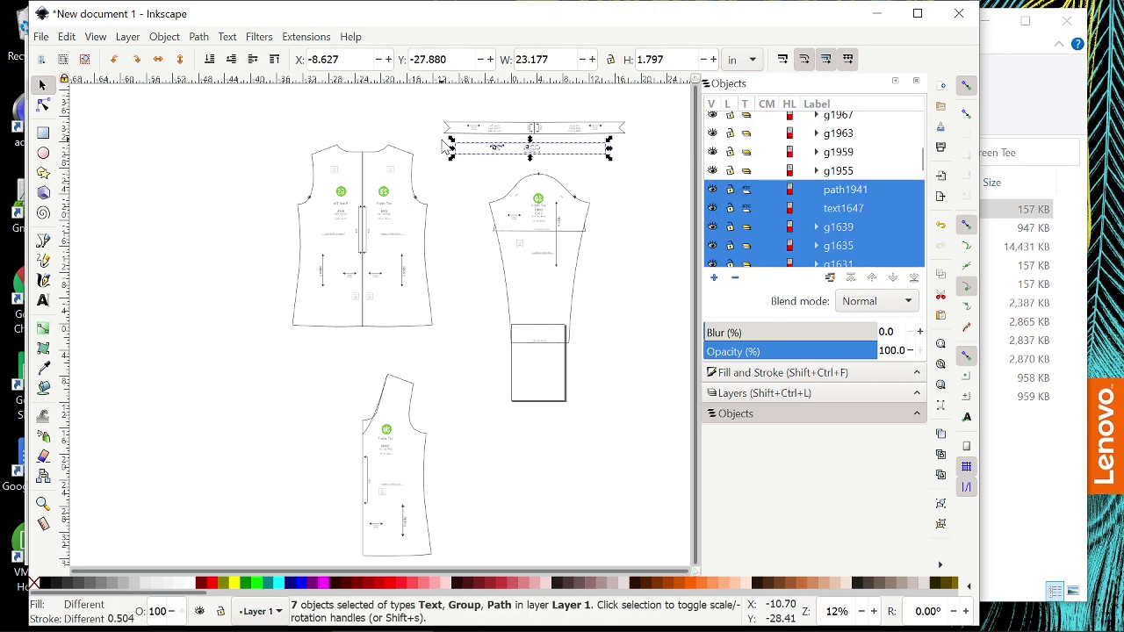
pyautogui.hotkey('ctrl', 'g')
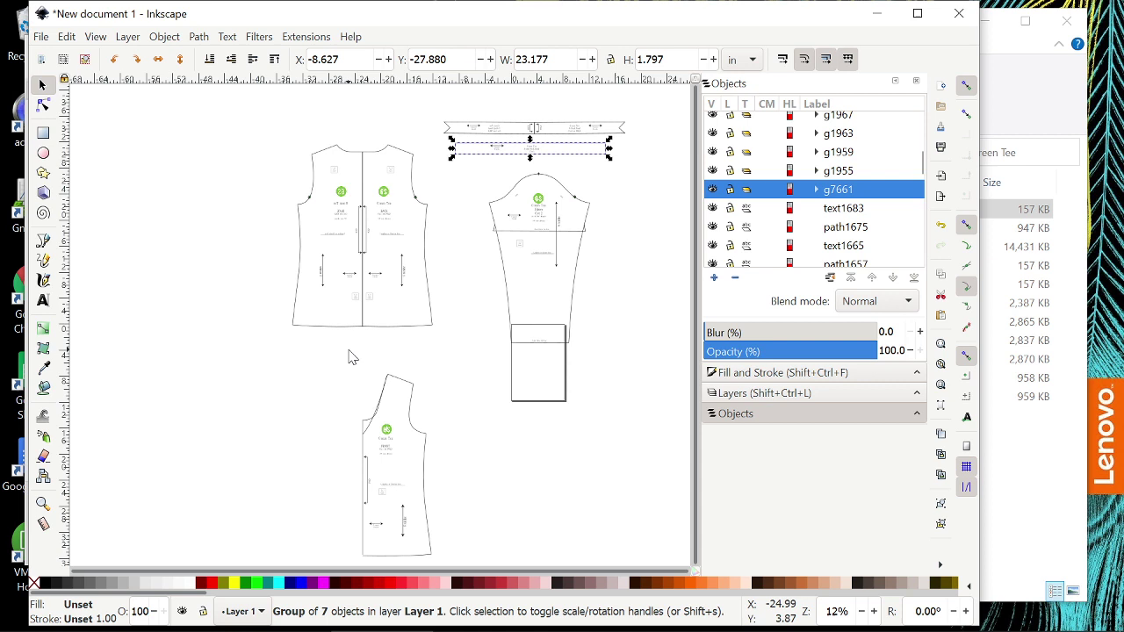
# Group the 23 half-bodice objects, then duplicate, mirror and shift the copy left
pyautogui.moveTo(348, 350); pyautogui.dragTo(465, 571)
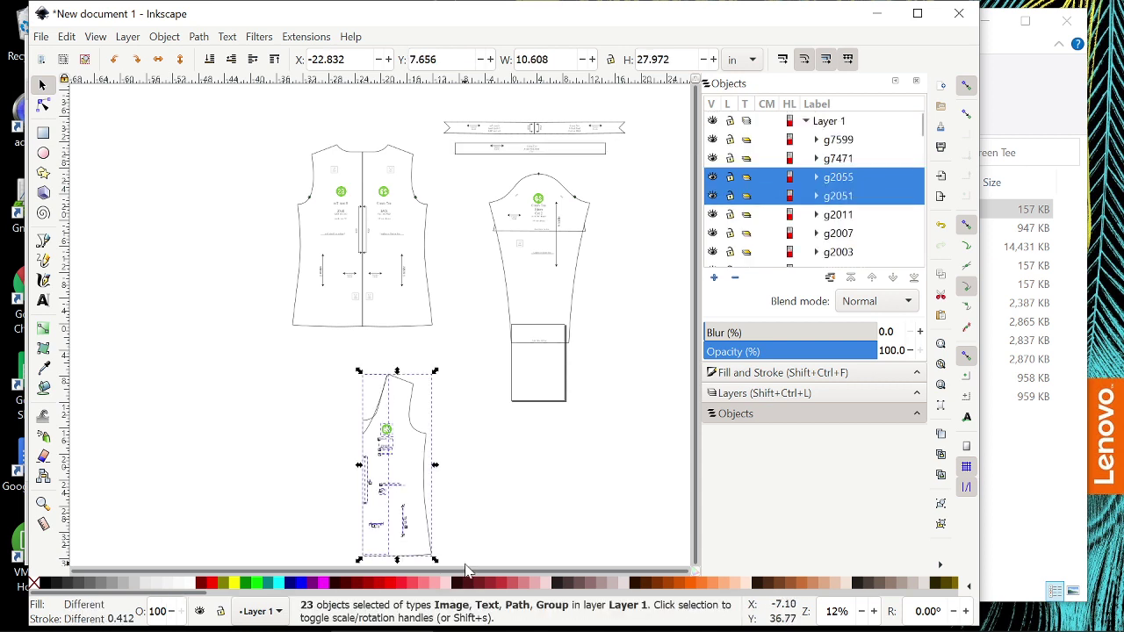
pyautogui.hotkey('ctrl', 'g')
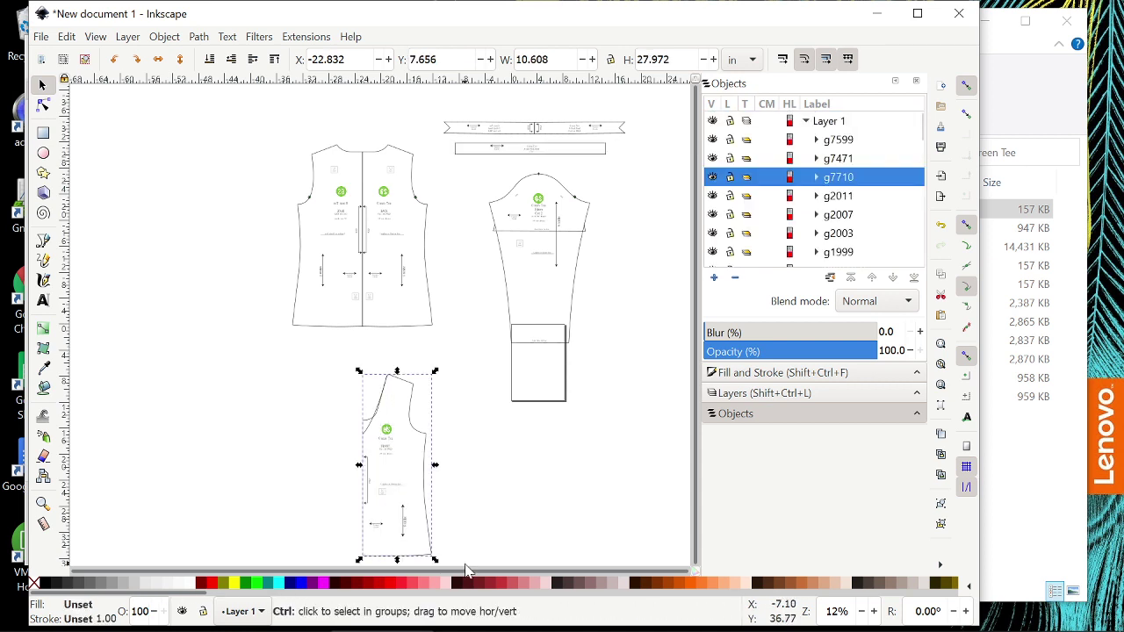
pyautogui.hotkey('ctrl', 'd')
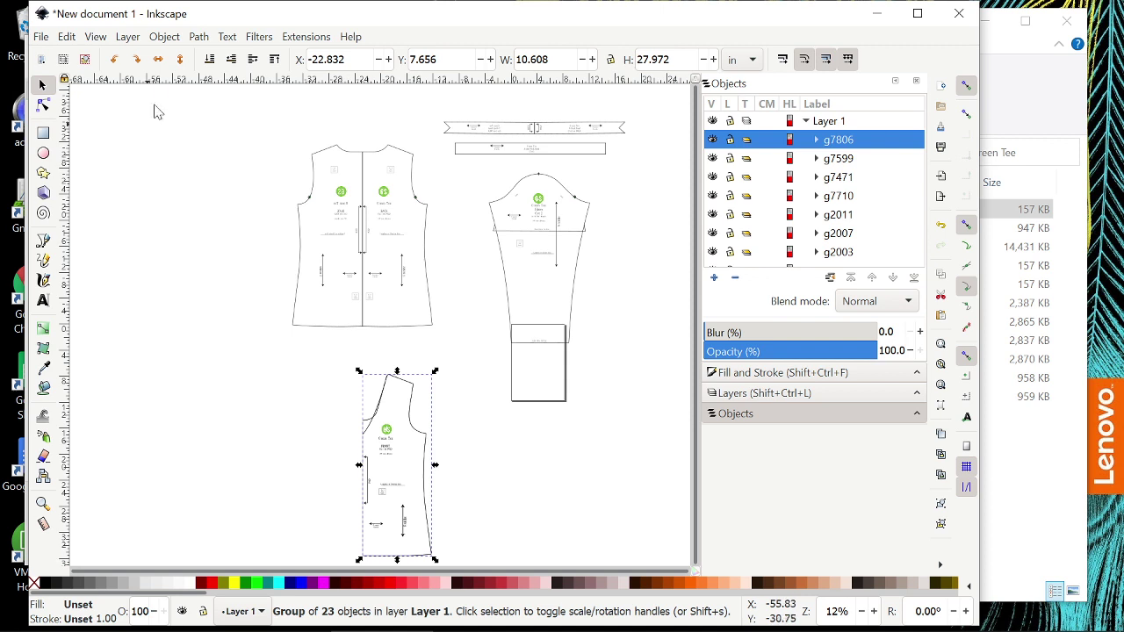
pyautogui.click(158, 59)
pyautogui.click(419, 427)
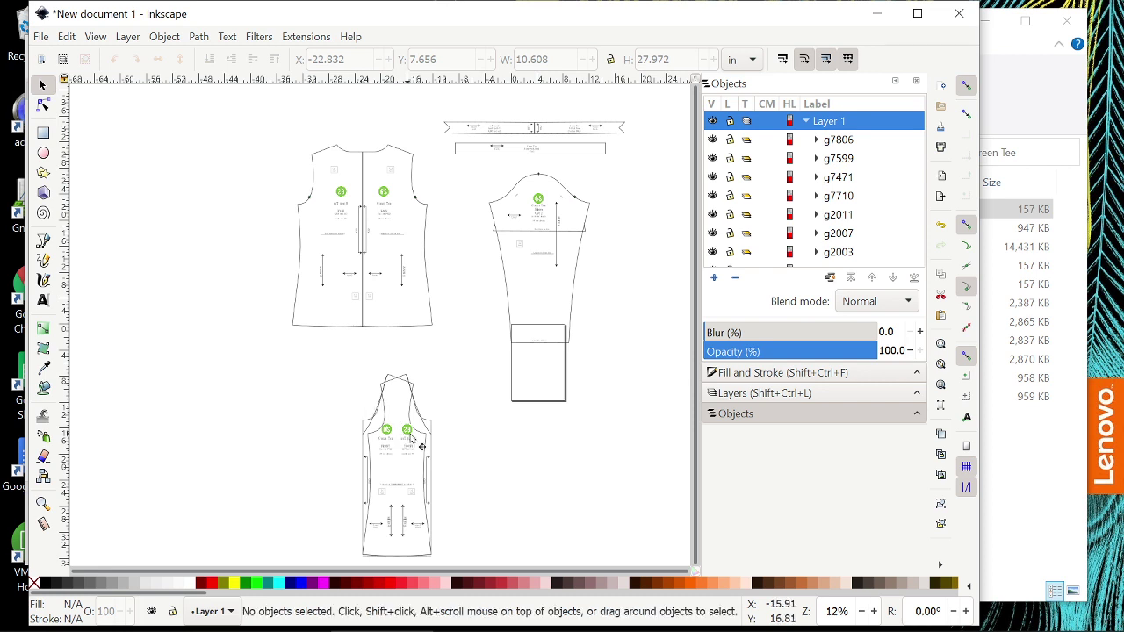
pyautogui.moveTo(397, 442); pyautogui.dragTo(332, 436)
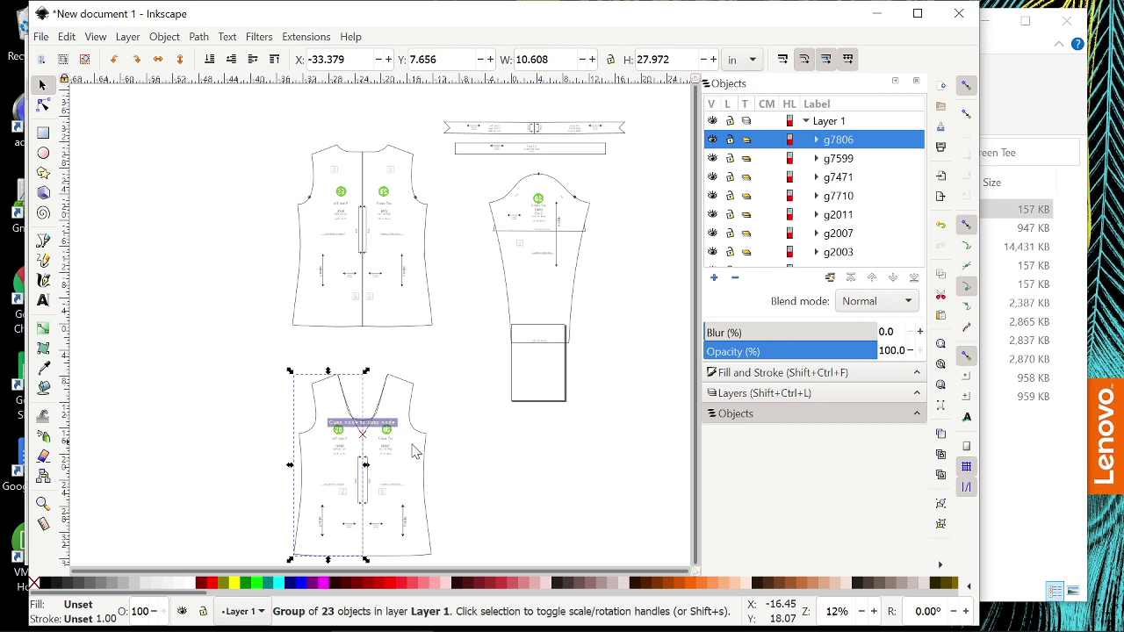
# Group both bodice halves as g7904 and move the narrow strip beside the sleeve
pyautogui.moveTo(256, 350); pyautogui.dragTo(450, 569)
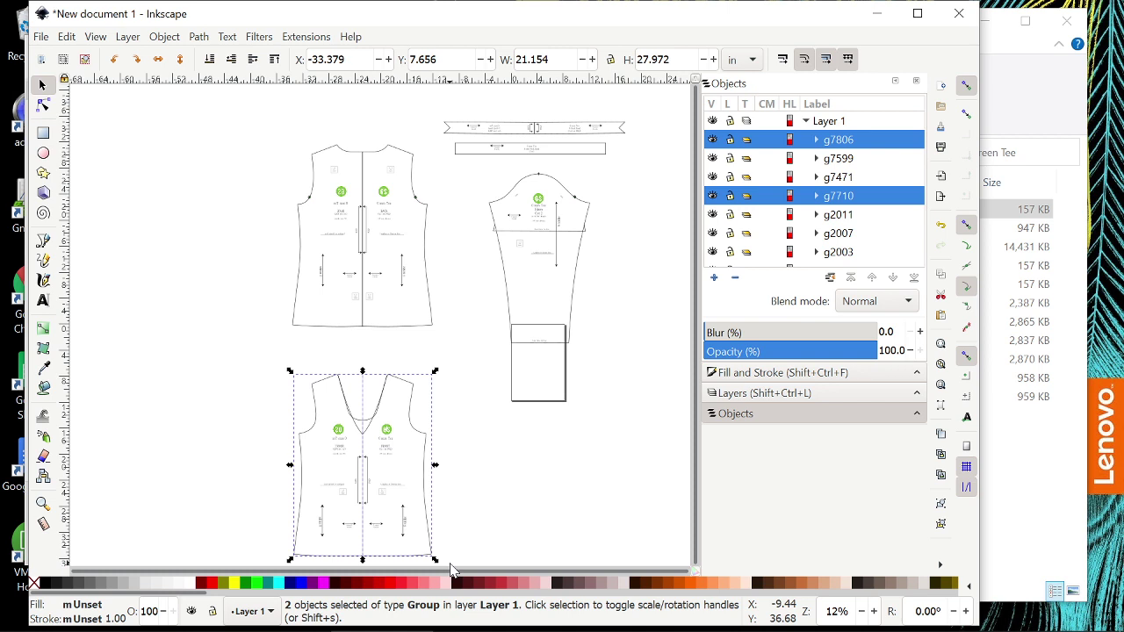
pyautogui.hotkey('ctrl', 'g')
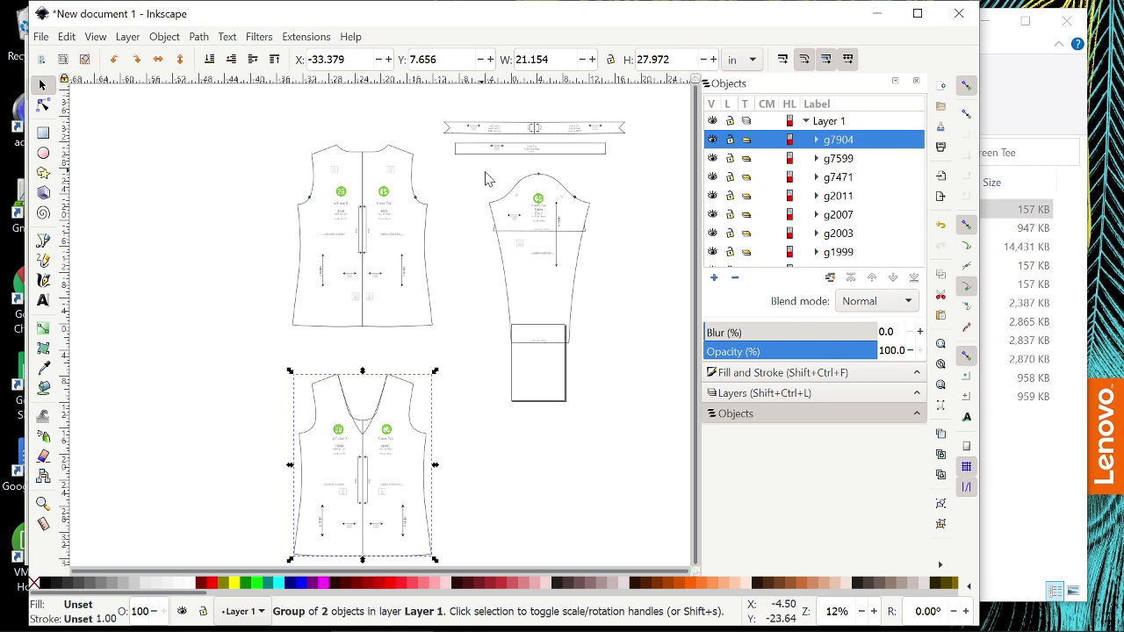
pyautogui.moveTo(464, 157); pyautogui.dragTo(625, 363)
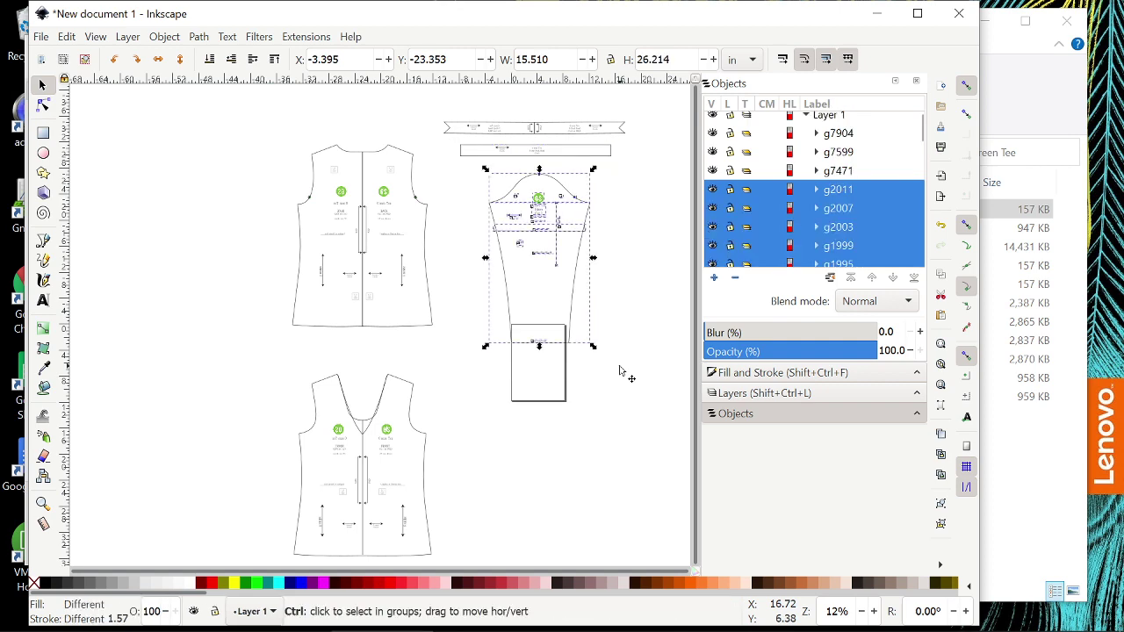
# Group the sleeve's 36 parts, paste a copy, and place it right of the original
pyautogui.hotkey('ctrl', 'g')
pyautogui.hotkey('ctrl', 'c')
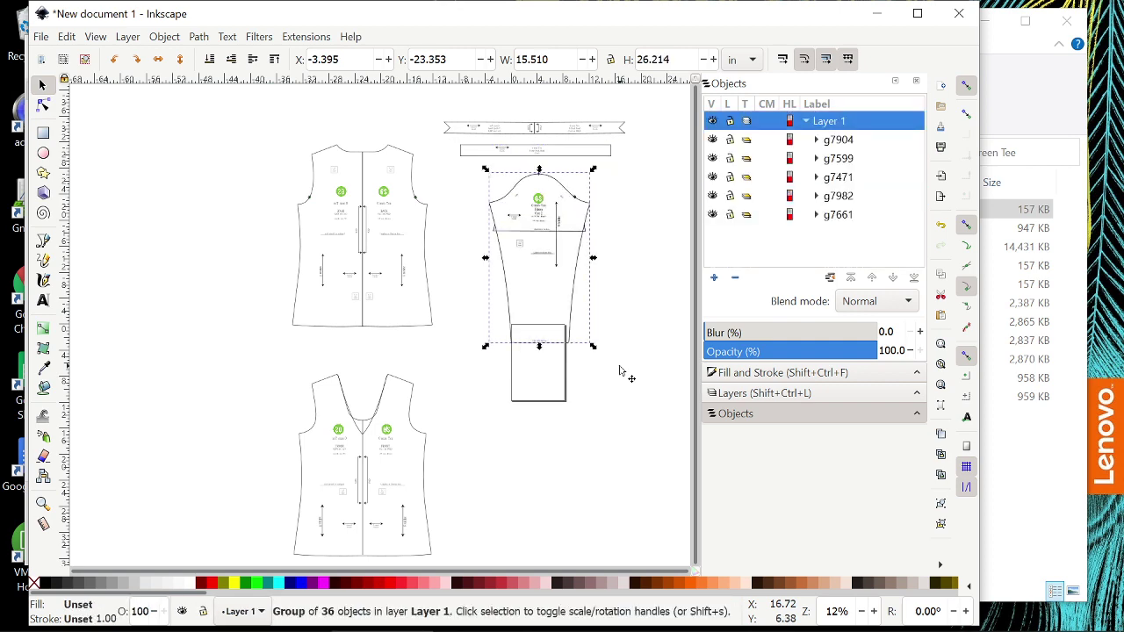
pyautogui.hotkey('ctrl', 'alt', 'v')
pyautogui.moveTo(552, 221)
pyautogui.mouseDown()
pyautogui.moveTo(632, 251)
pyautogui.moveTo(566, 231)
pyautogui.mouseUp()
pyautogui.moveTo(553, 184); pyautogui.dragTo(647, 253)
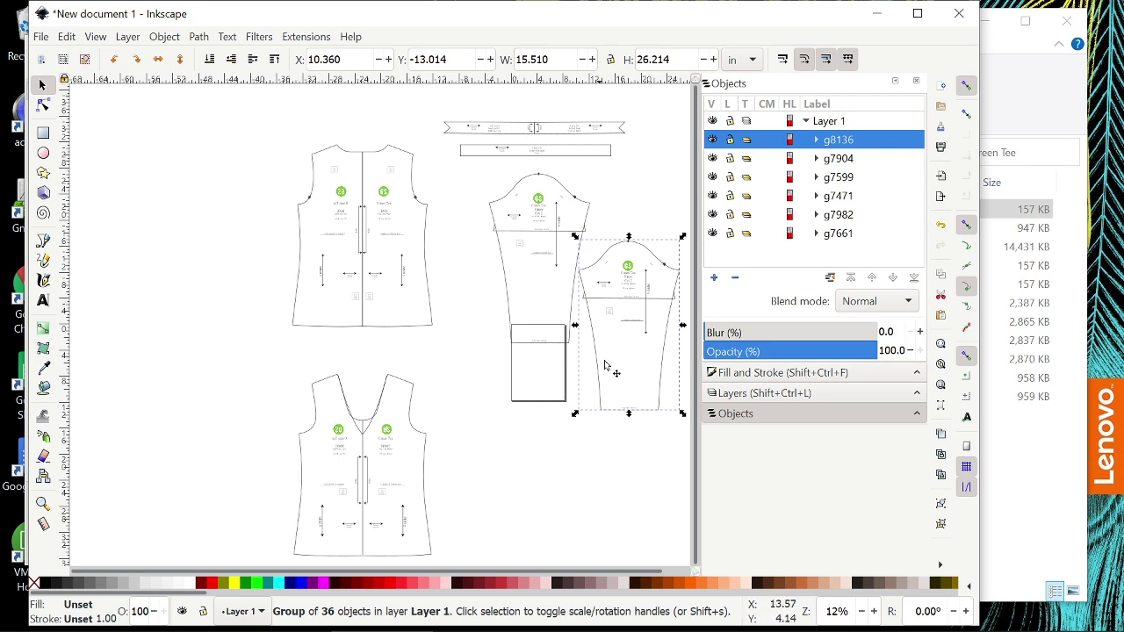
pyautogui.moveTo(534, 572); pyautogui.dragTo(570, 588)
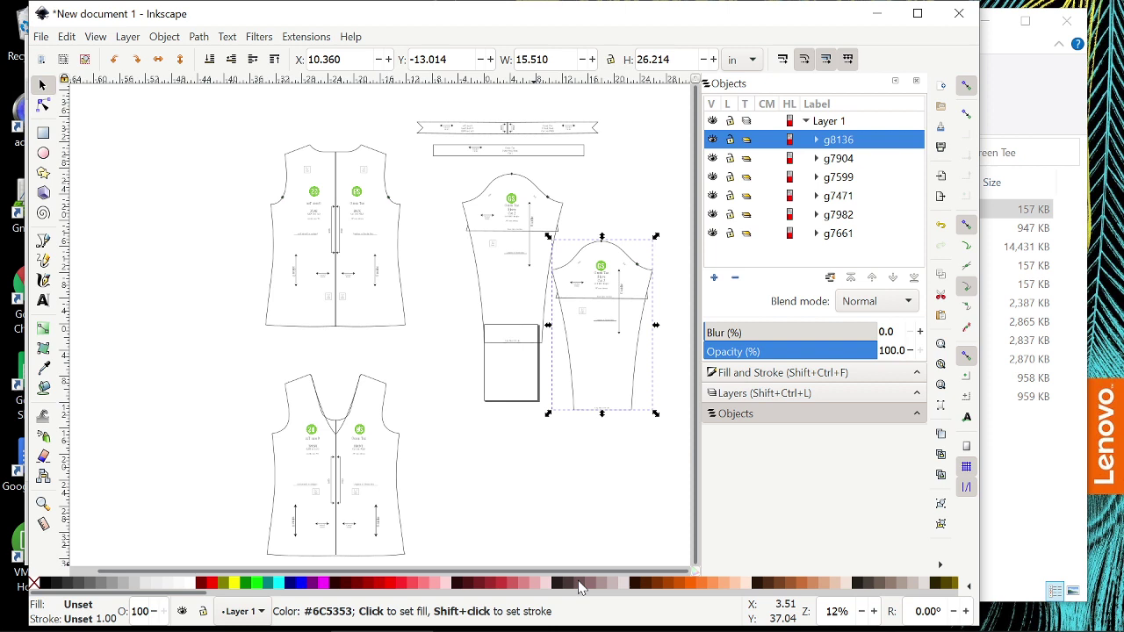
# Draw a fabric rectangle over the pattern pieces and size it to 58 × 60 in
pyautogui.click(42, 132)
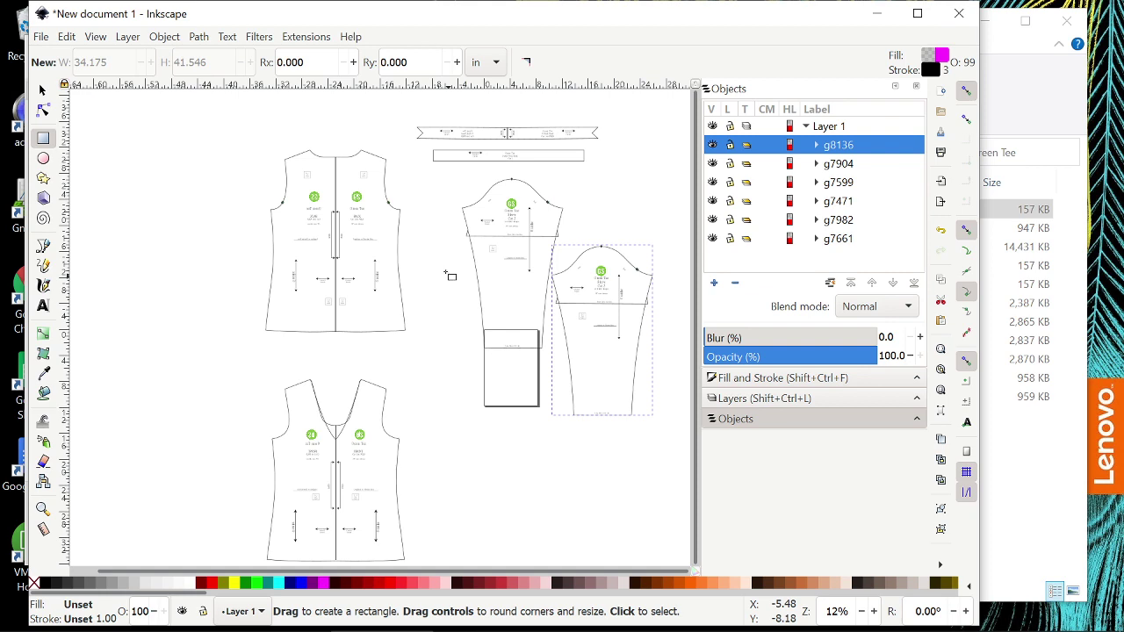
pyautogui.moveTo(266, 195); pyautogui.dragTo(658, 396)
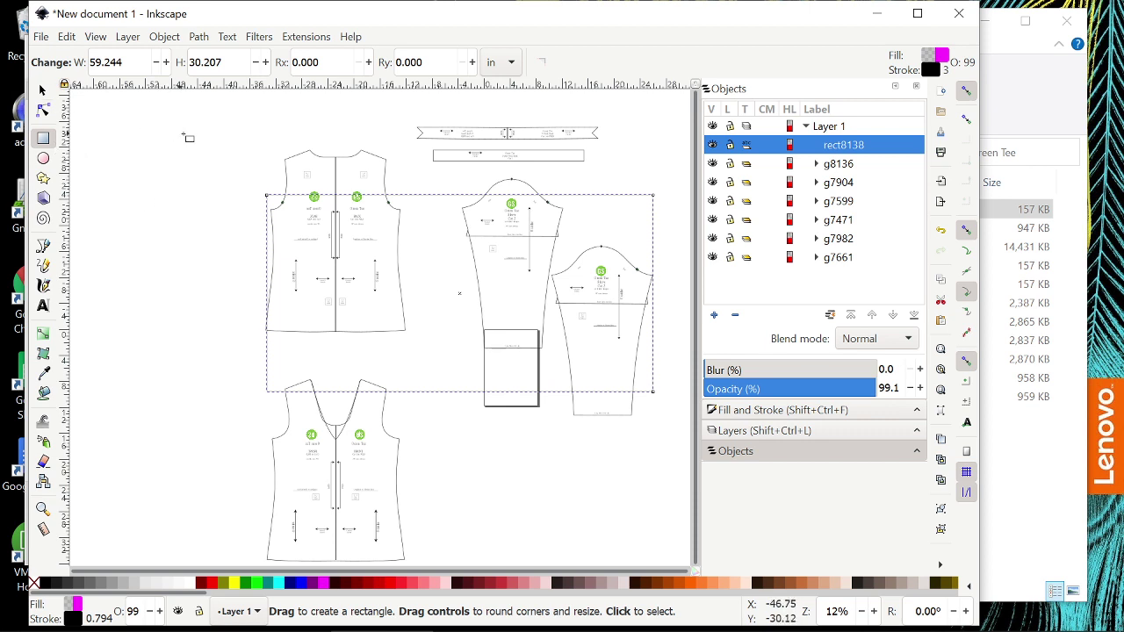
pyautogui.click(44, 91)
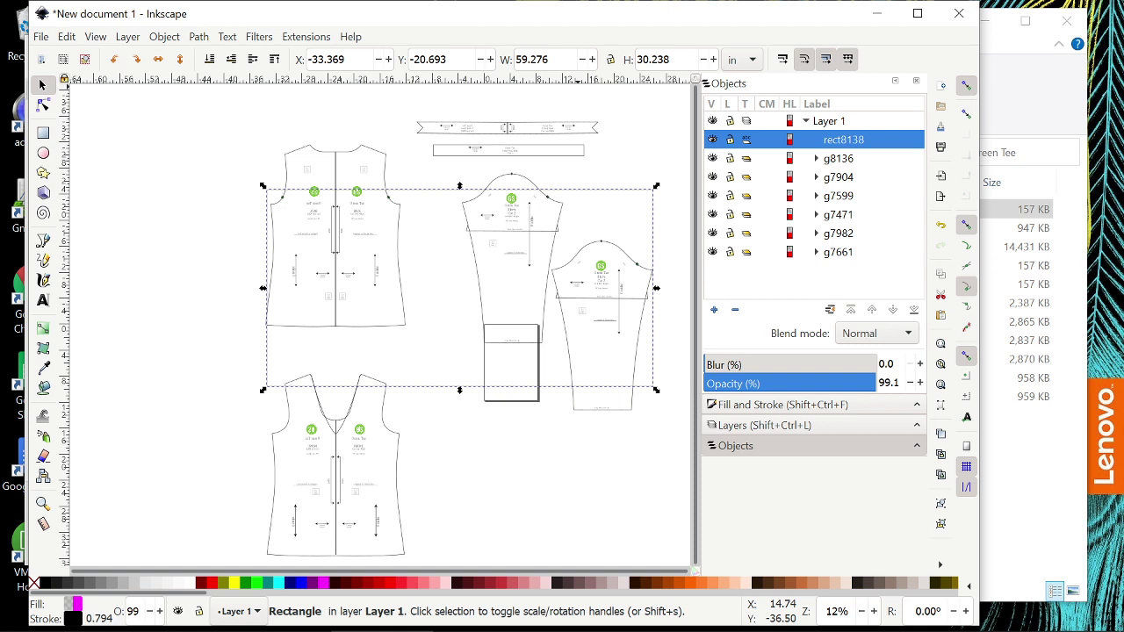
pyautogui.doubleClick(532, 59)
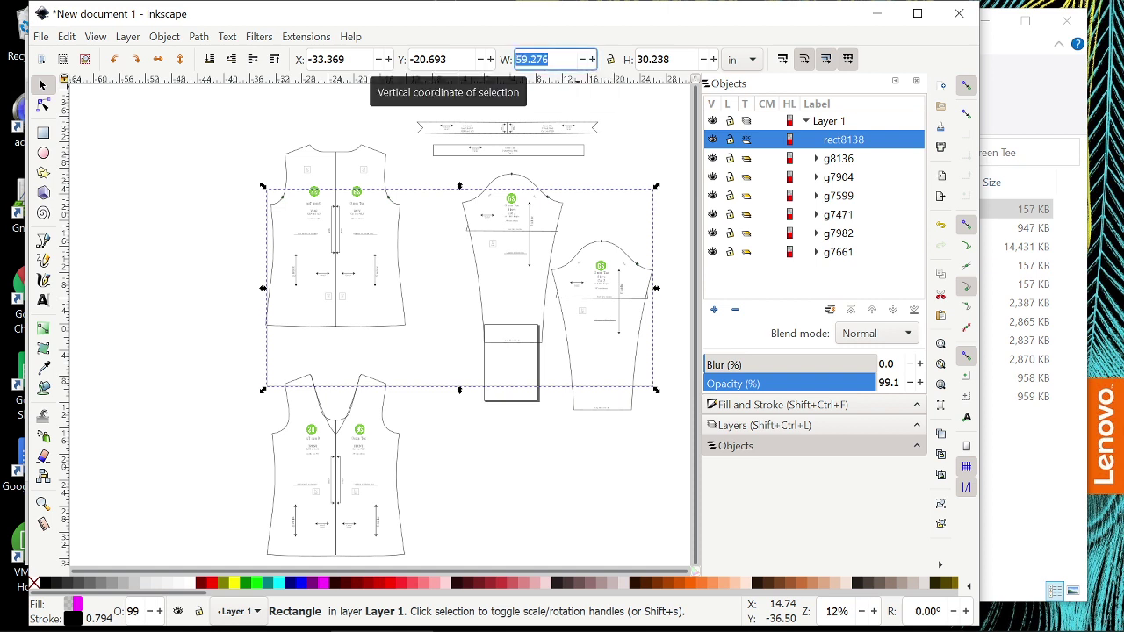
pyautogui.write('58')
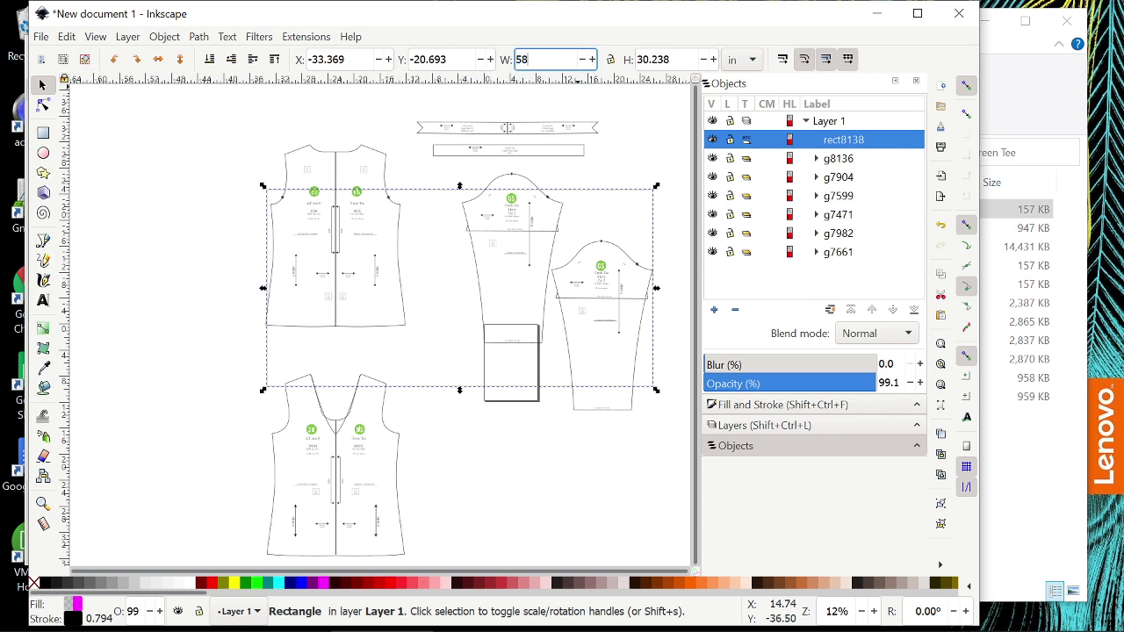
pyautogui.press('Tab')
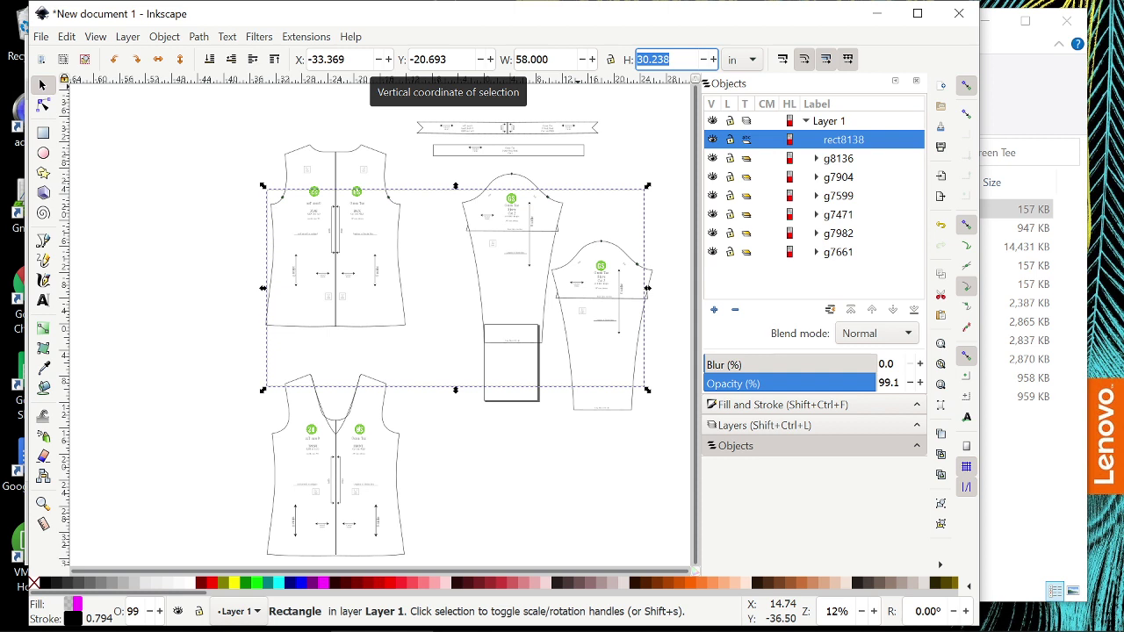
pyautogui.write('60')
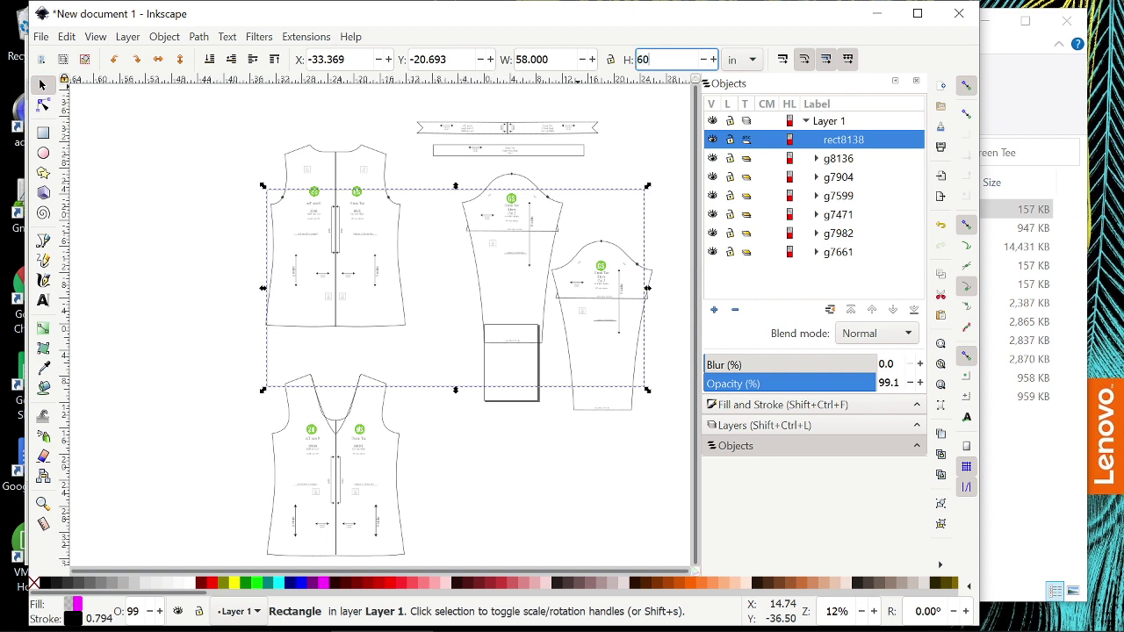
pyautogui.press('Return')
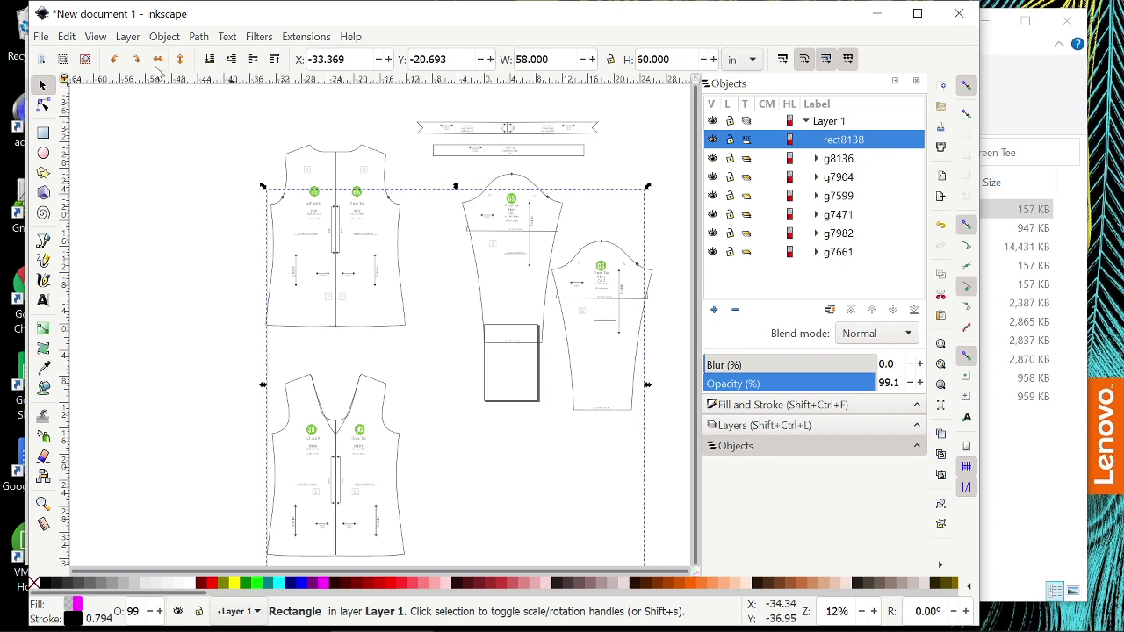
# Open Document Properties and show the resize-page-to-content options
pyautogui.click(40, 36)
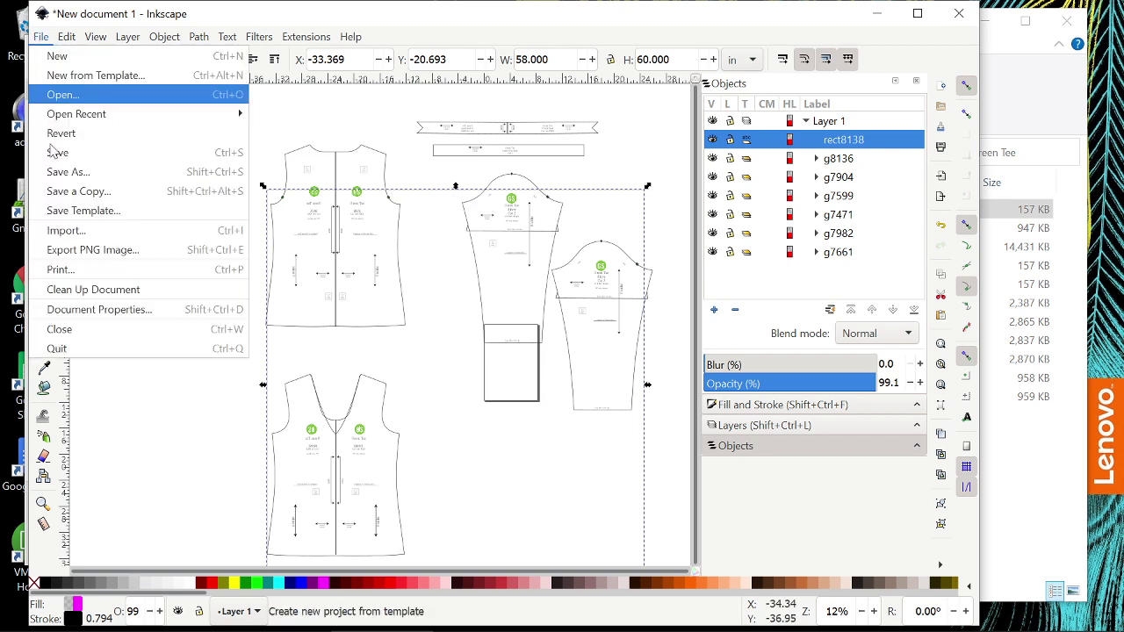
pyautogui.click(98, 312)
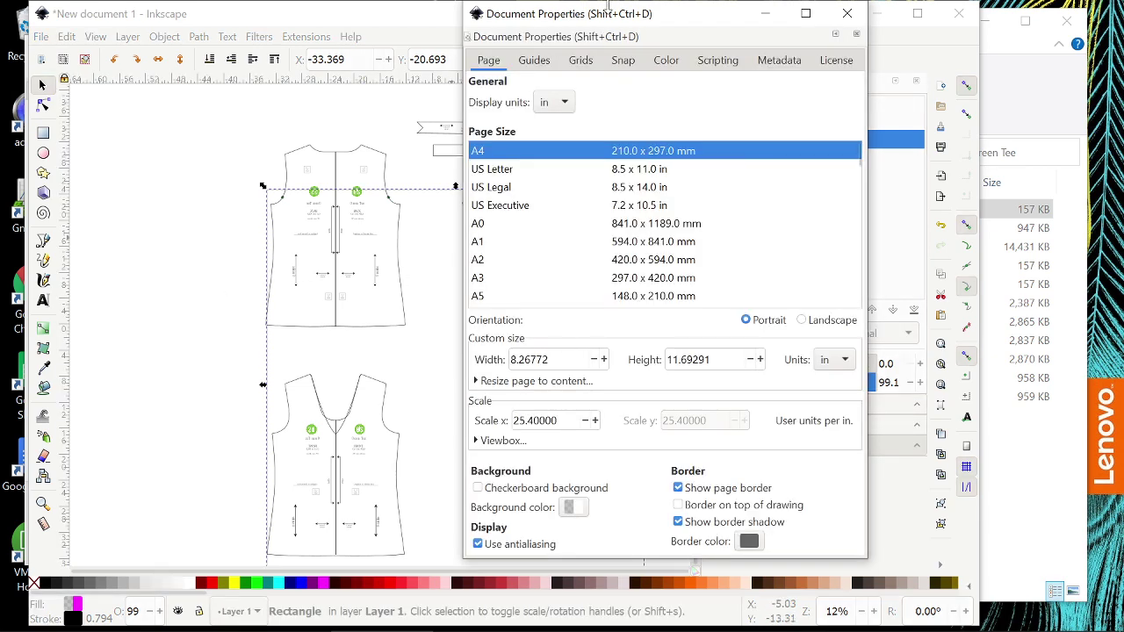
pyautogui.moveTo(604, 14); pyautogui.dragTo(456, 32)
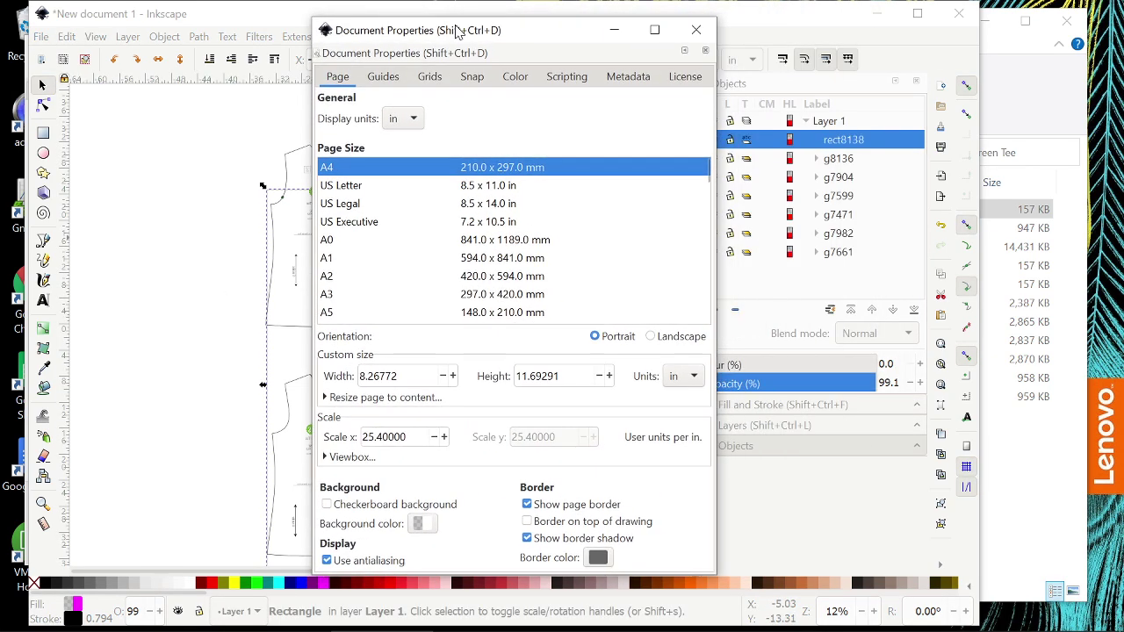
pyautogui.click(409, 399)
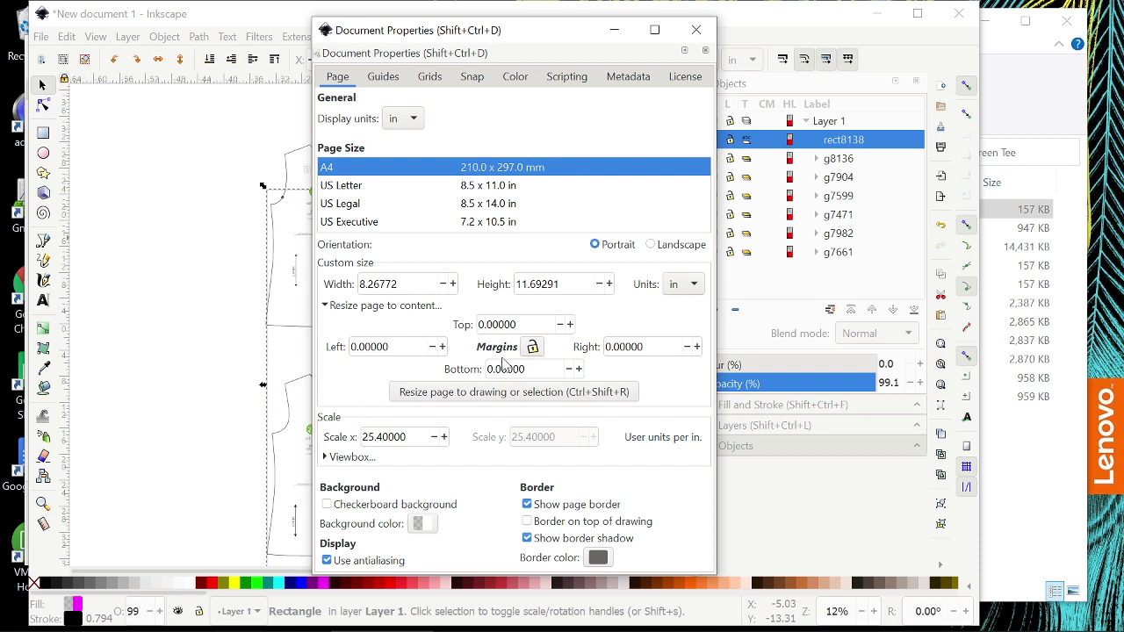
# Set top, left, right and bottom margins to 20 and fit the page to the drawing
pyautogui.click(518, 324)
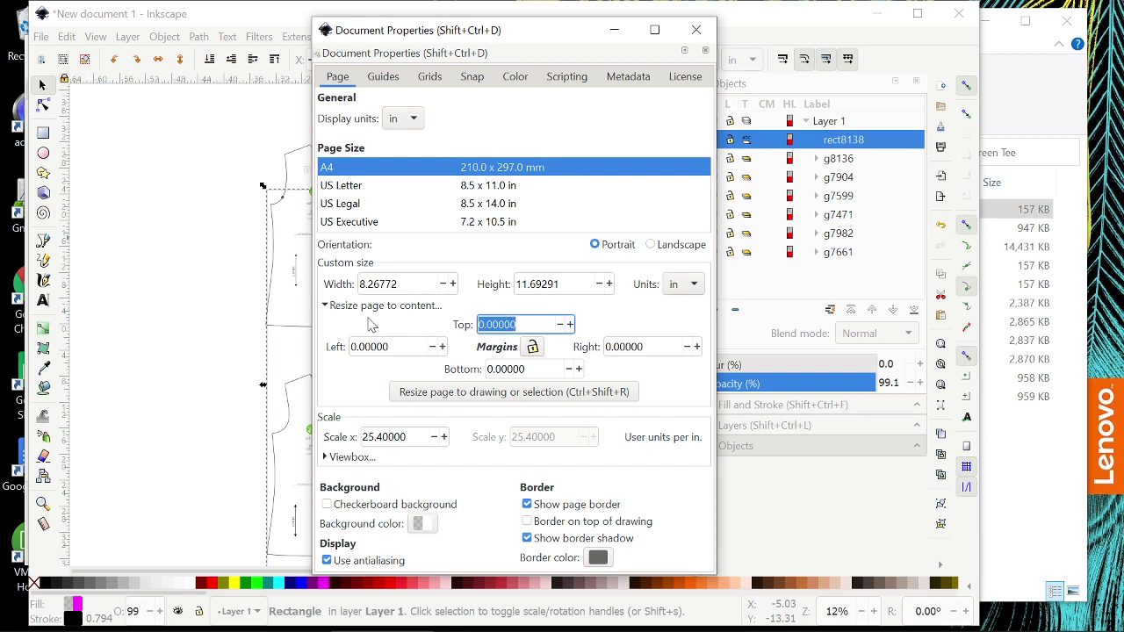
pyautogui.write('20')
pyautogui.press('Tab')
pyautogui.write('20')
pyautogui.press('Tab')
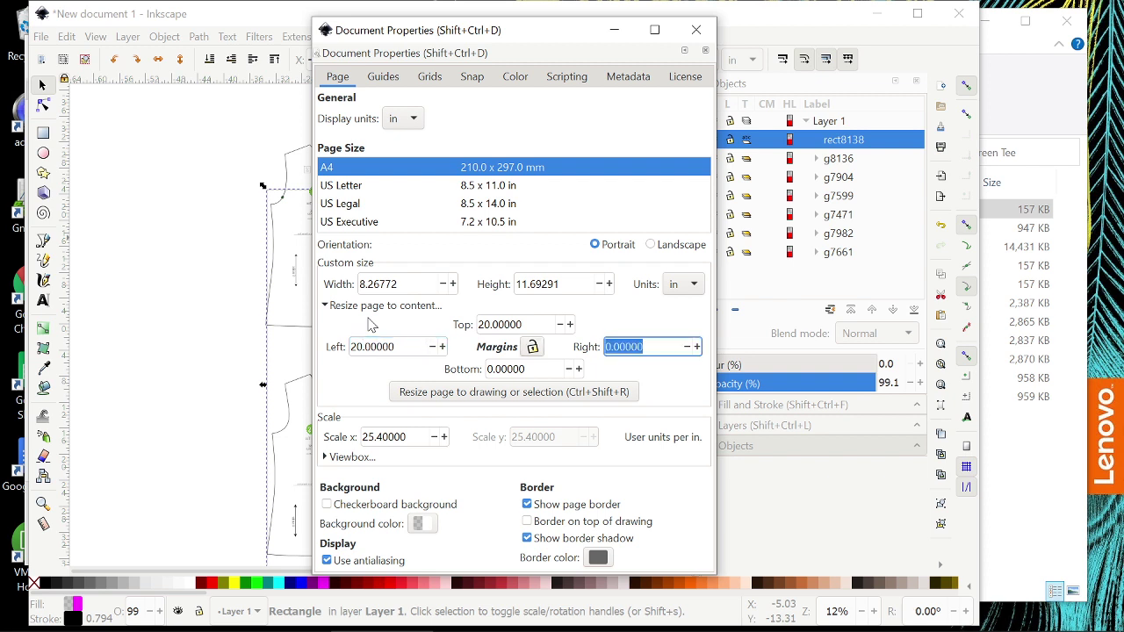
pyautogui.write('20')
pyautogui.press('Tab')
pyautogui.write('20')
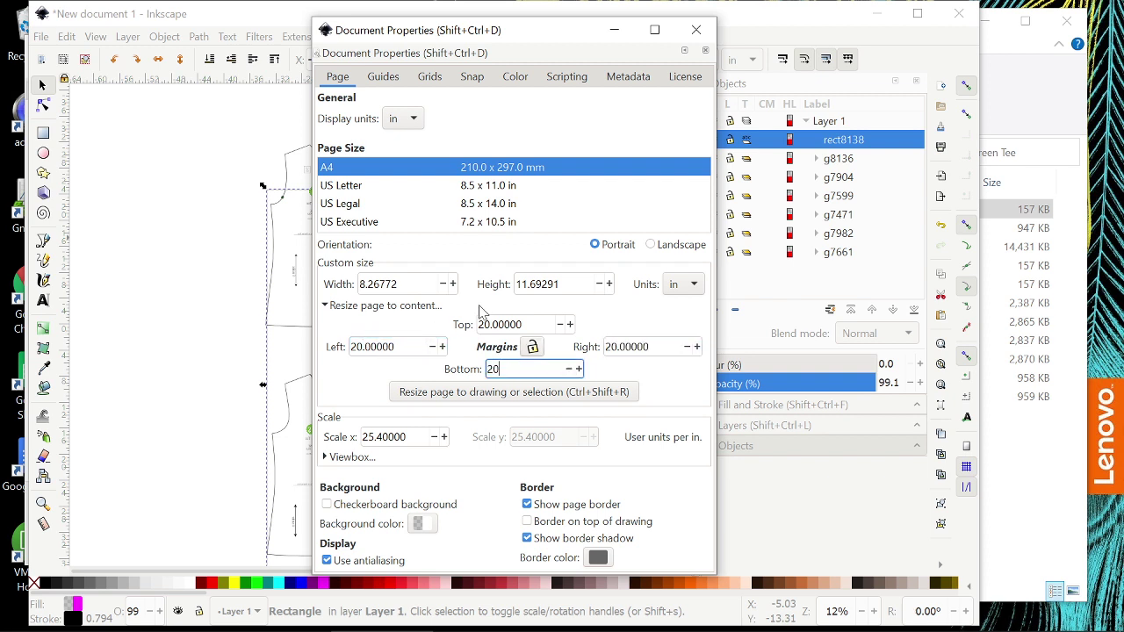
pyautogui.click(465, 400)
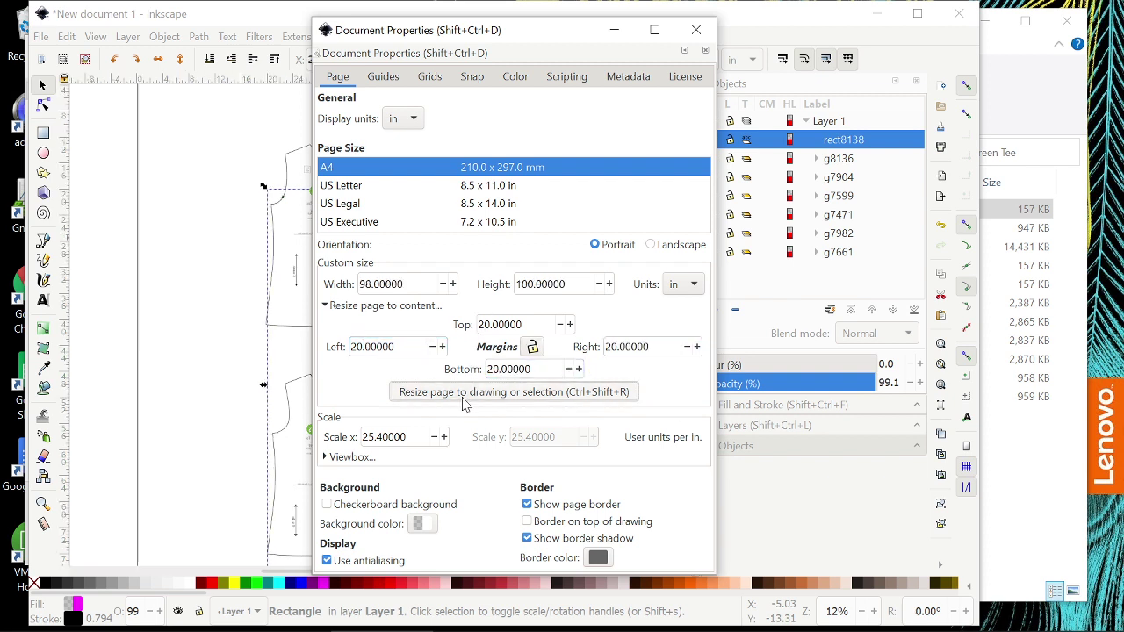
pyautogui.click(699, 33)
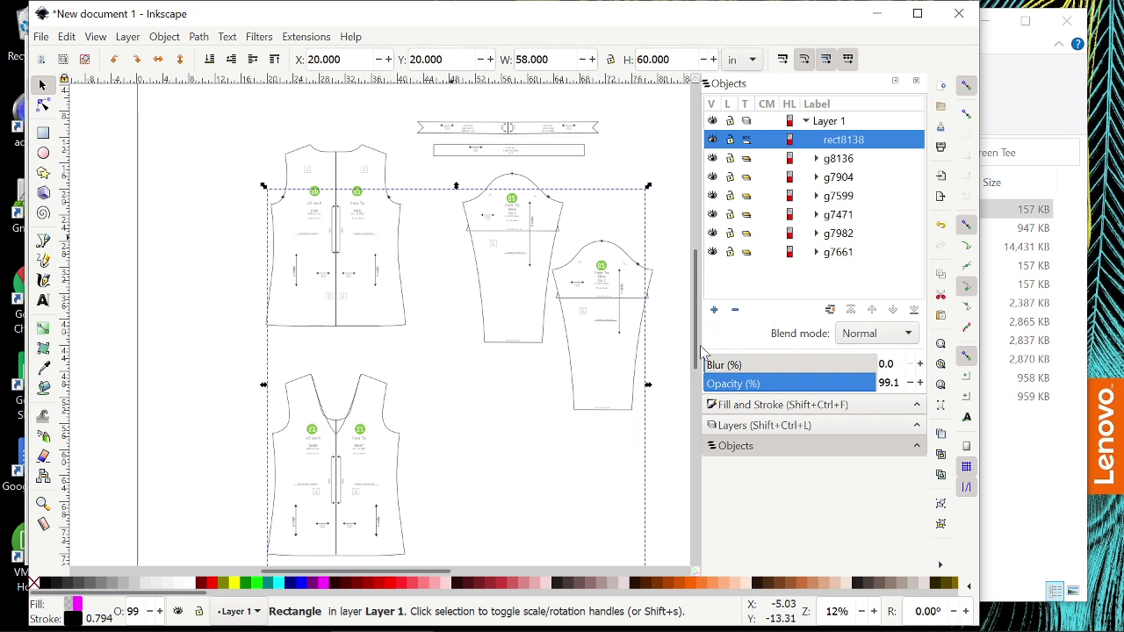
# Move the vest piece down into the rectangle's bottom-left corner
pyautogui.moveTo(701, 351)
pyautogui.mouseDown()
pyautogui.moveTo(699, 303)
pyautogui.moveTo(705, 365)
pyautogui.mouseUp()
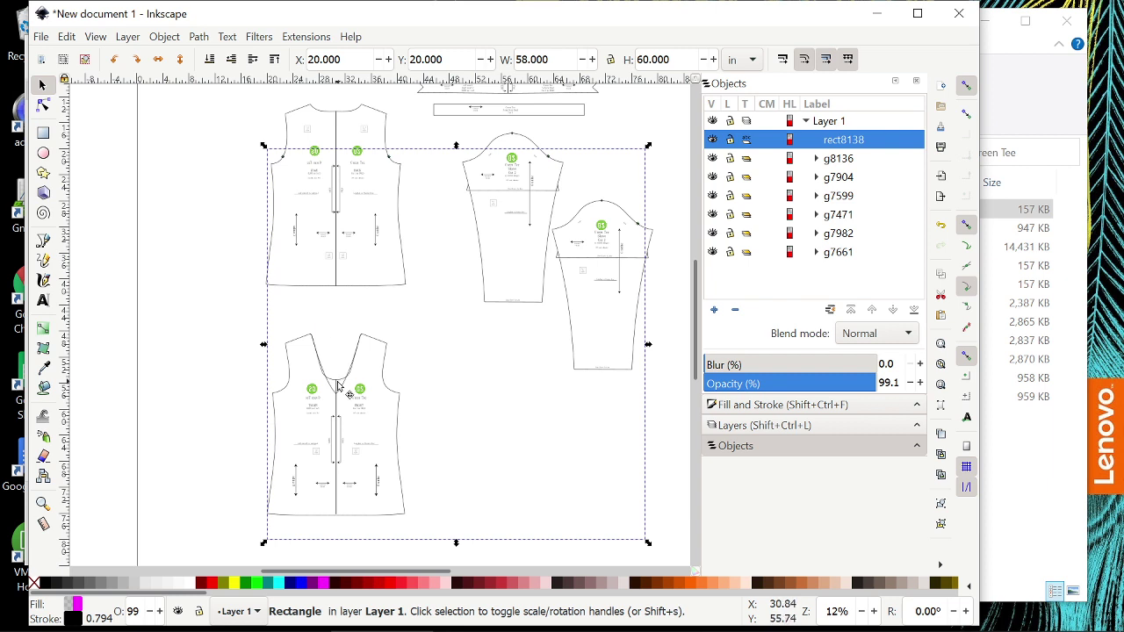
pyautogui.moveTo(341, 386); pyautogui.dragTo(340, 406)
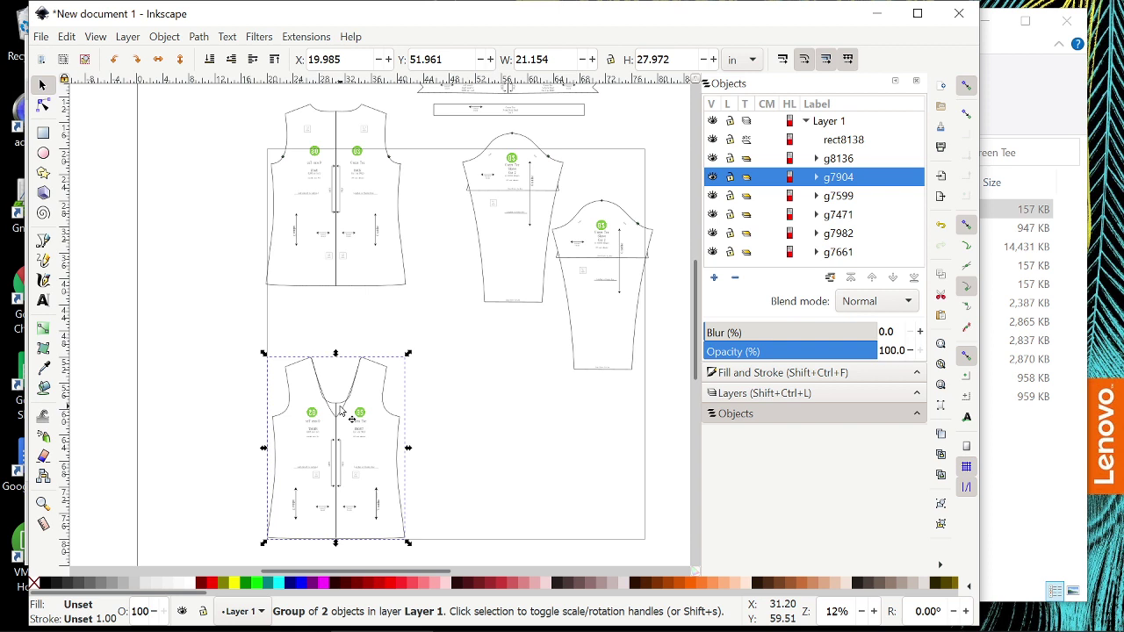
pyautogui.hotkey('alt', 'Up')
pyautogui.hotkey('alt', 'Up')
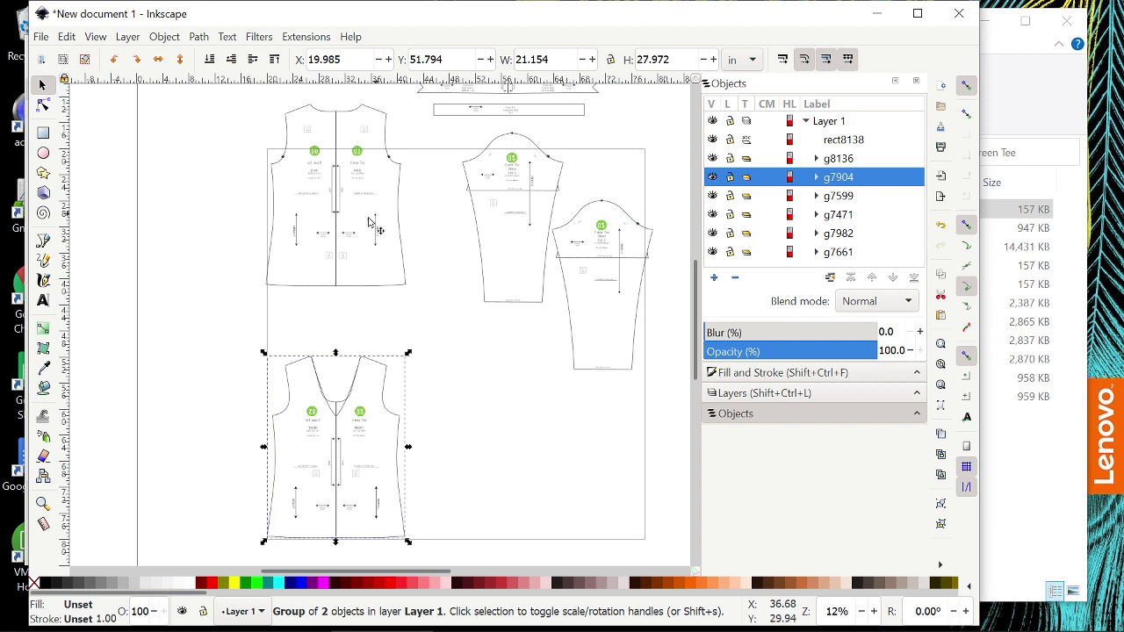
# Move the front bodice g7471 to the fabric's bottom-right corner and nudge it into place
pyautogui.click(336, 339)
pyautogui.moveTo(336, 339); pyautogui.dragTo(344, 367)
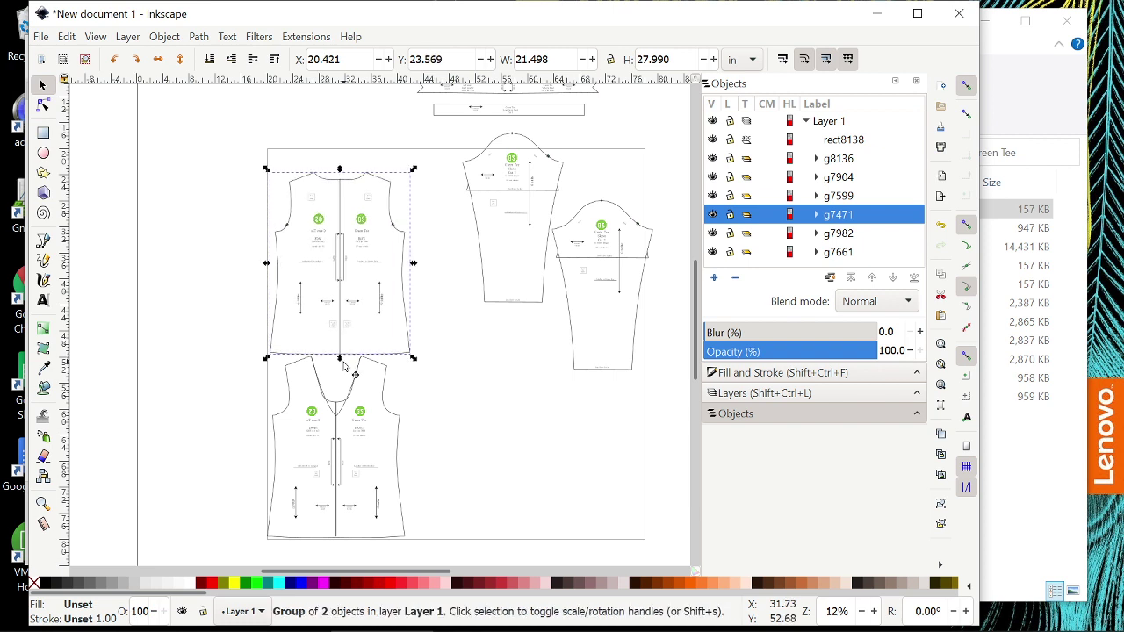
pyautogui.press('Down')
pyautogui.press('Down')
pyautogui.press('Down')
pyautogui.press('Down')
pyautogui.press('Down')
pyautogui.press('Down')
pyautogui.press('Down')
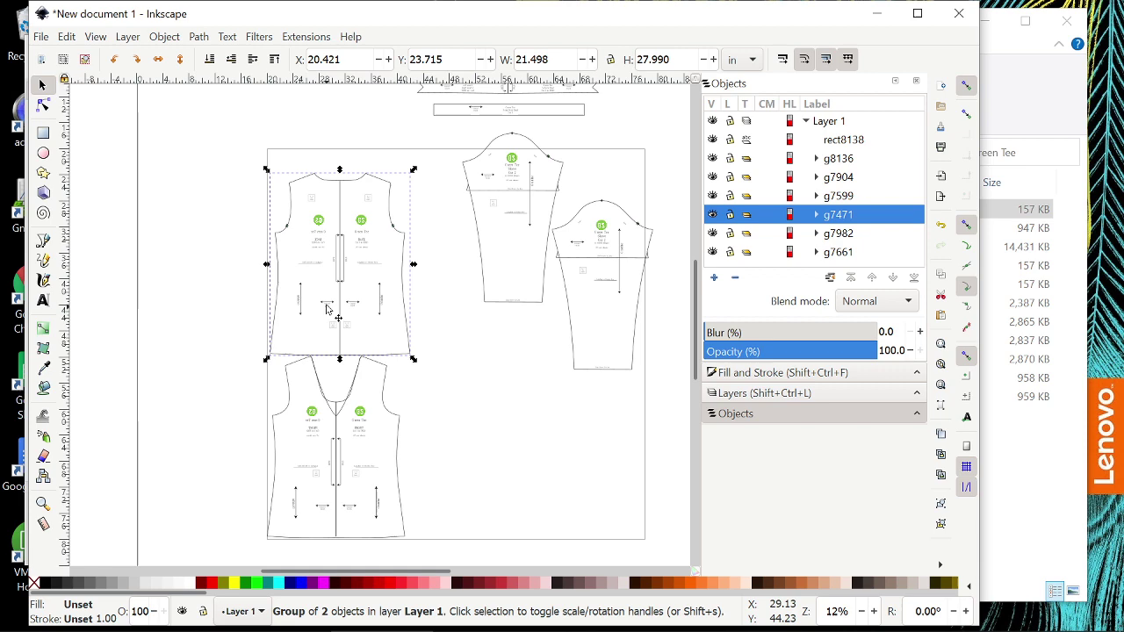
pyautogui.moveTo(348, 294); pyautogui.dragTo(585, 473)
pyautogui.press('Up')
pyautogui.press('Up')
pyautogui.press('Up')
pyautogui.press('Up')
pyautogui.press('Up')
pyautogui.press('Up')
pyautogui.press('Up')
pyautogui.press('Up')
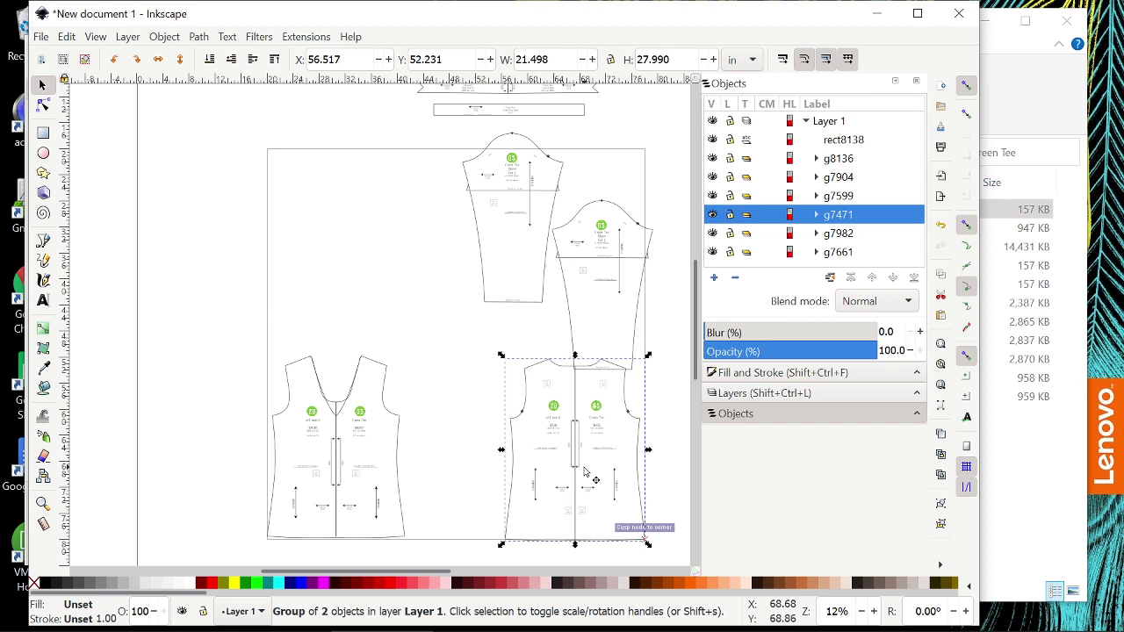
pyautogui.press('Up')
pyautogui.press('Up')
pyautogui.press('Up')
pyautogui.press('Up')
pyautogui.press('Up')
pyautogui.press('Up')
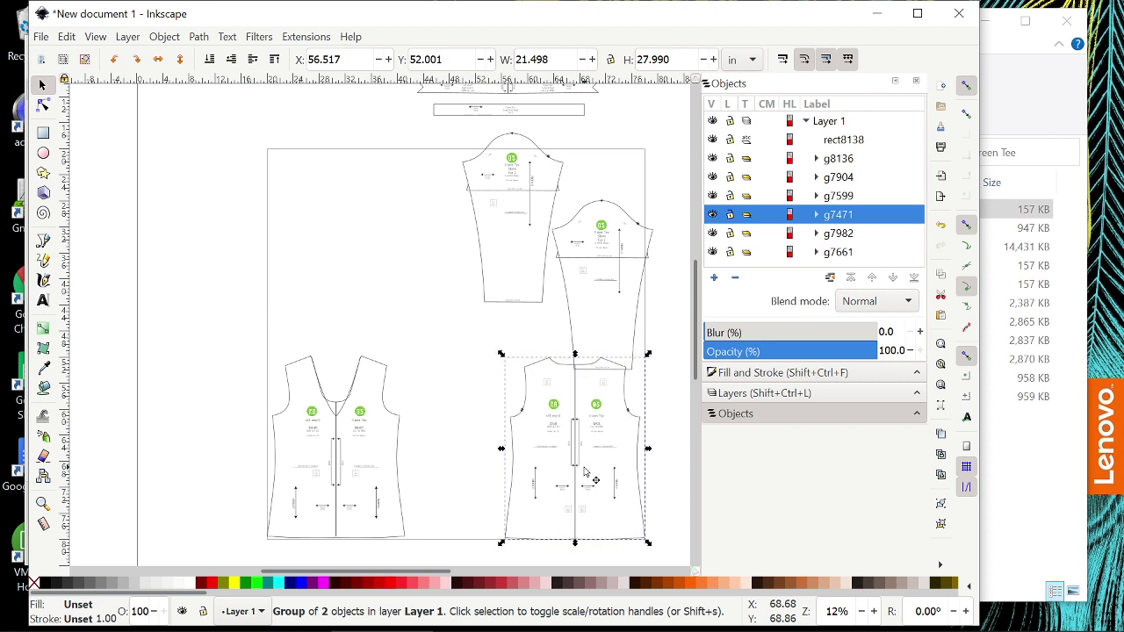
pyautogui.press('Up')
pyautogui.press('Up')
pyautogui.press('Up')
pyautogui.press('Up')
pyautogui.press('Up')
pyautogui.press('Up')
pyautogui.press('Up')
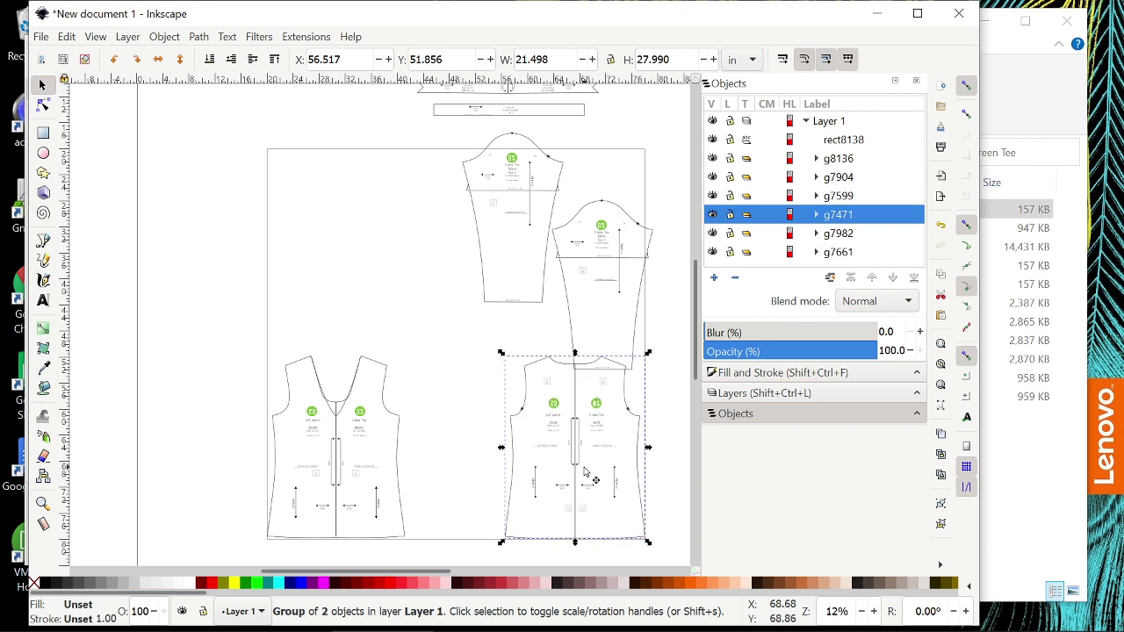
pyautogui.press('Up')
pyautogui.press('Up')
pyautogui.press('Up')
pyautogui.press('Left')
pyautogui.press('Left')
pyautogui.press('Up')
pyautogui.press('Up')
pyautogui.press('Up')
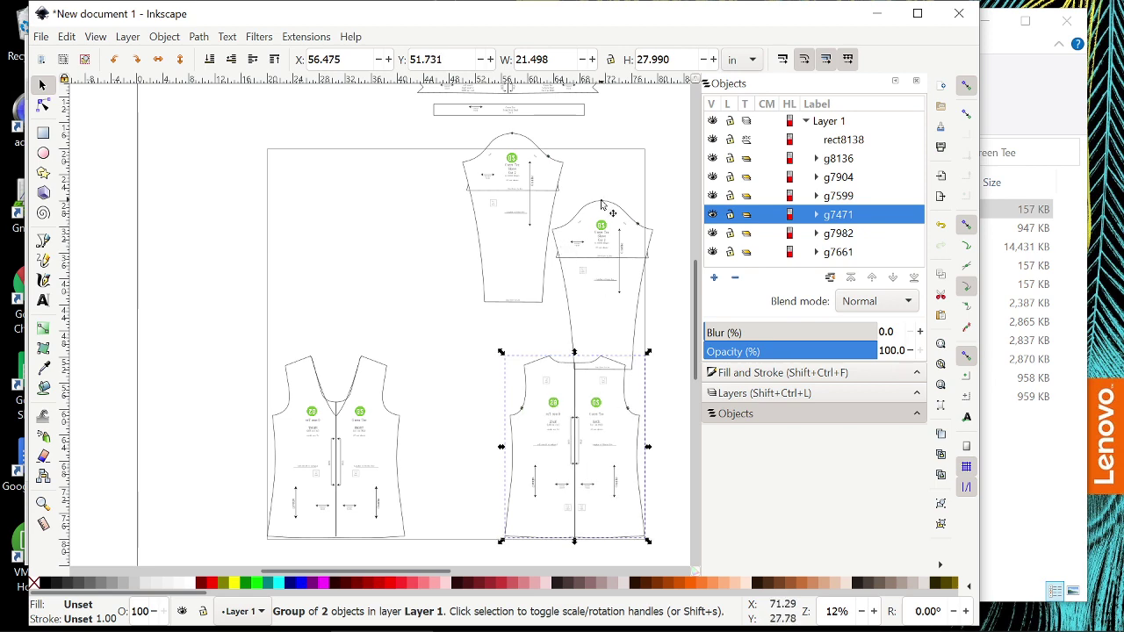
# Move the right sleeve down between the body pieces and nudge it into position
pyautogui.moveTo(601, 204); pyautogui.dragTo(451, 376)
pyautogui.press('Down')
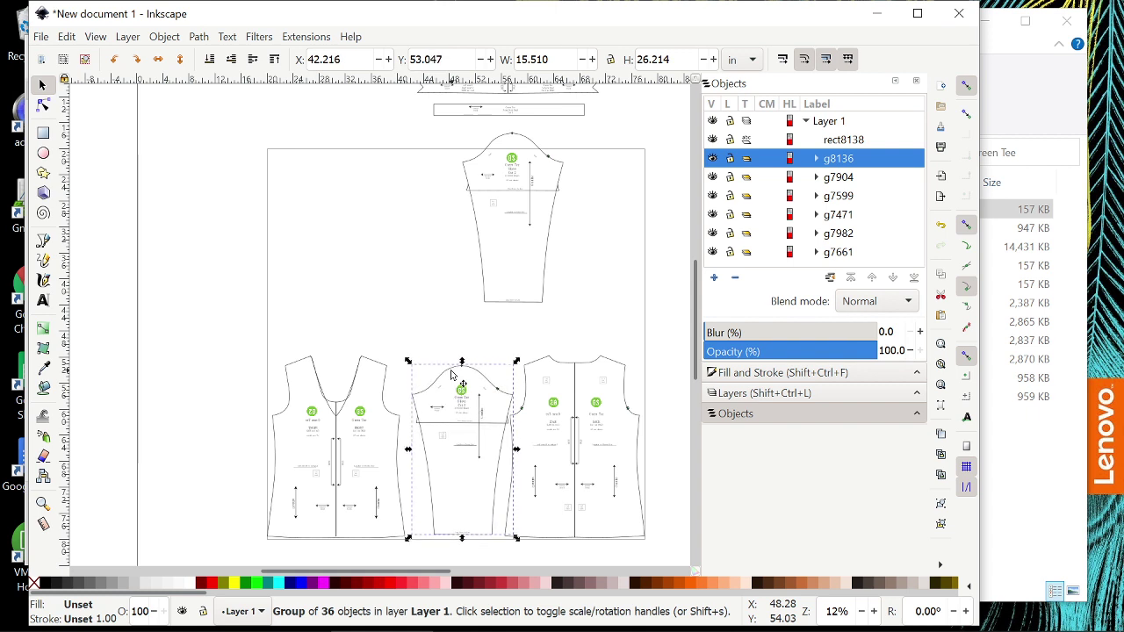
pyautogui.press('Left')
pyautogui.press('Left')
pyautogui.press('Left')
pyautogui.press('Down')
pyautogui.press('Down')
pyautogui.press('Down')
pyautogui.press('Down')
pyautogui.press('Down')
pyautogui.press('Down')
pyautogui.press('Down')
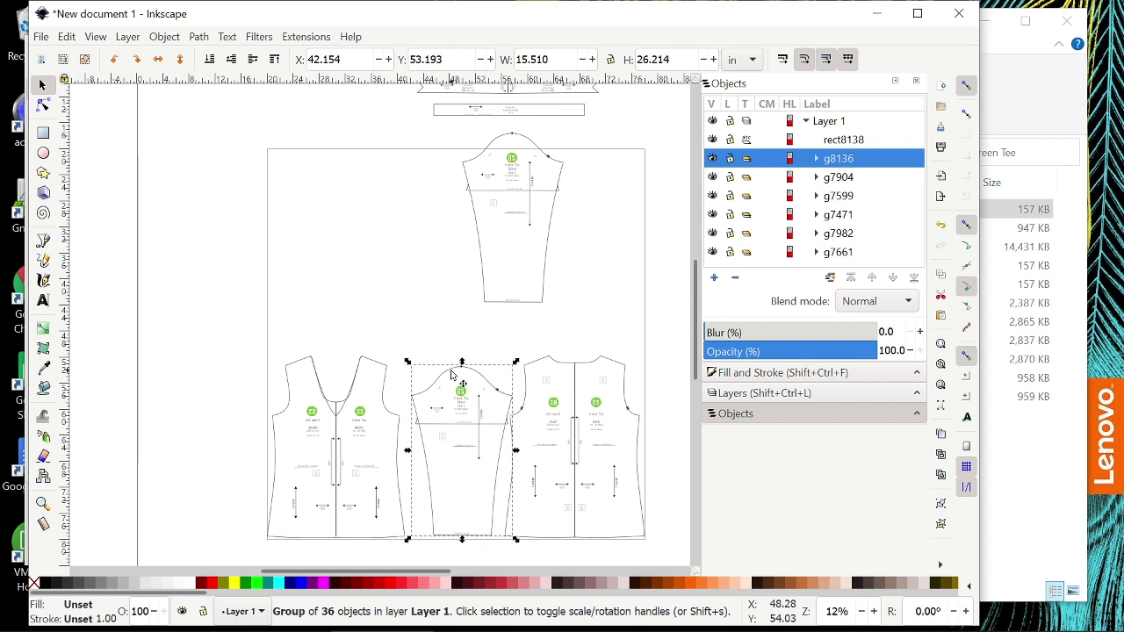
pyautogui.press('Down')
pyautogui.press('Down')
pyautogui.press('Down')
pyautogui.press('Down')
pyautogui.press('Down')
pyautogui.press('Down')
pyautogui.press('Down')
pyautogui.press('Down')
pyautogui.press('Down')
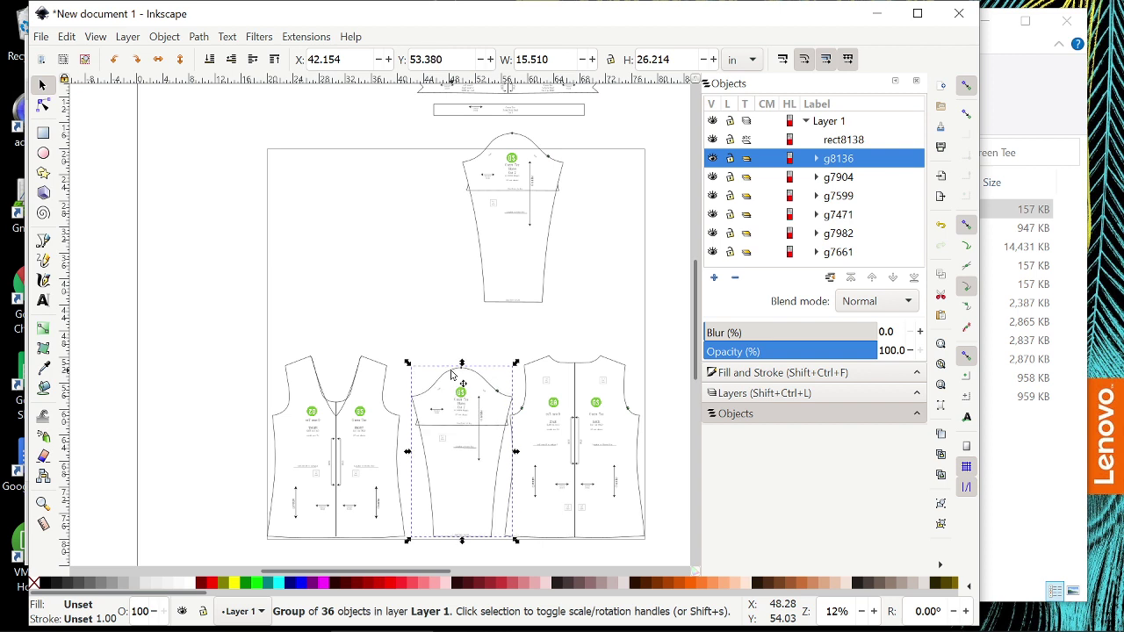
pyautogui.press('Down')
pyautogui.press('Down')
pyautogui.press('Down')
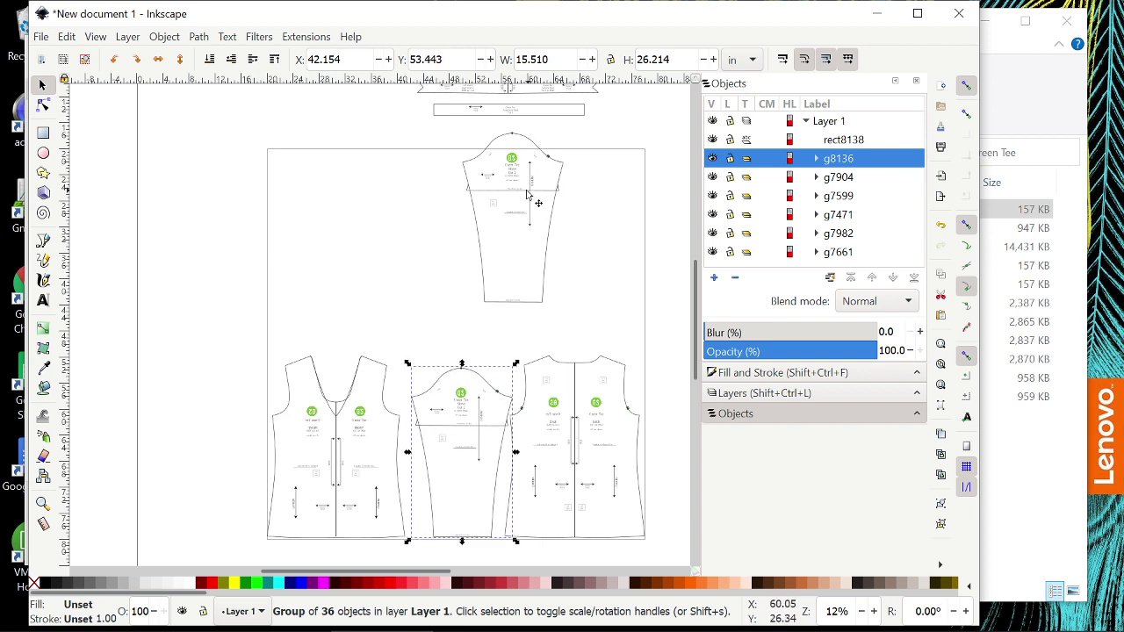
# Set both sleeves side by side at the upper-left and slide the right body piece beside the vest
pyautogui.moveTo(525, 194); pyautogui.dragTo(323, 249)
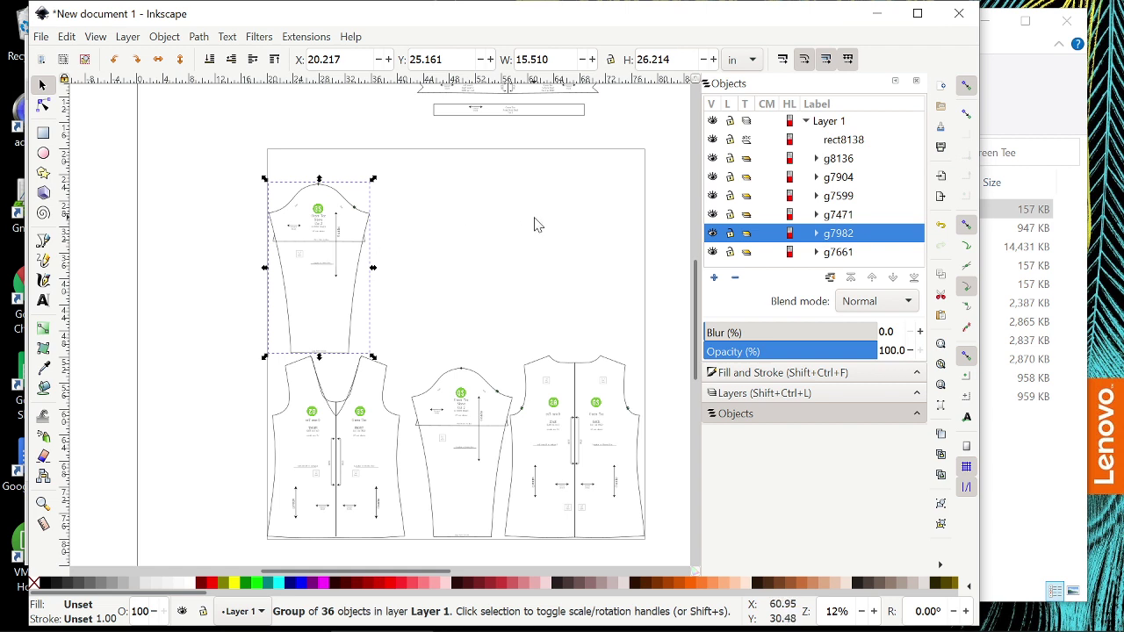
pyautogui.moveTo(456, 379); pyautogui.dragTo(409, 175)
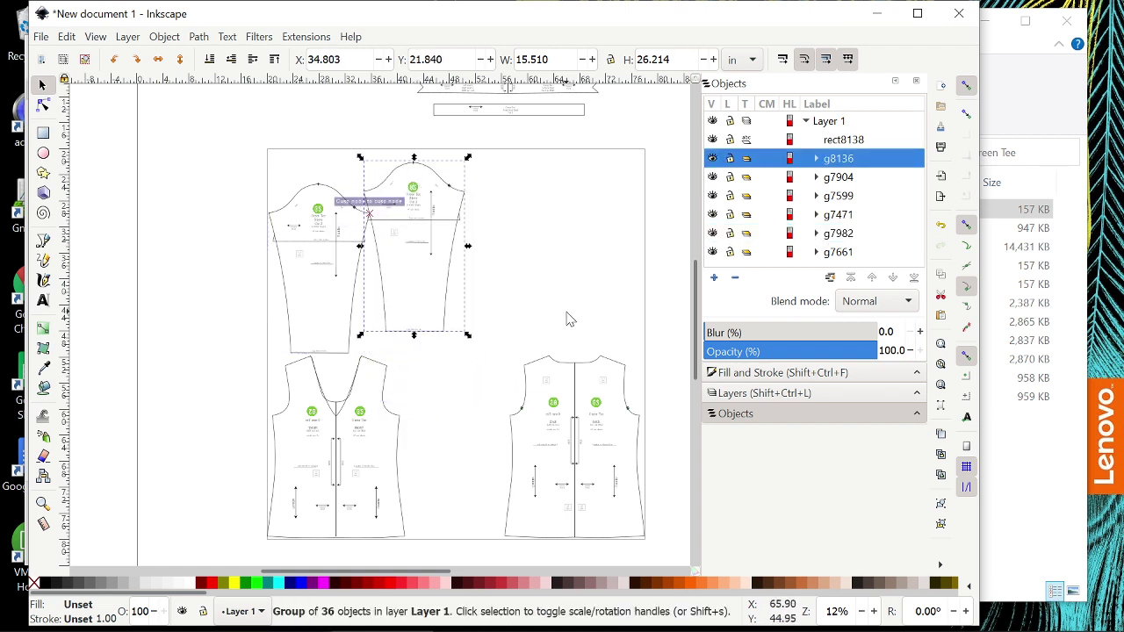
pyautogui.moveTo(567, 369); pyautogui.dragTo(455, 373)
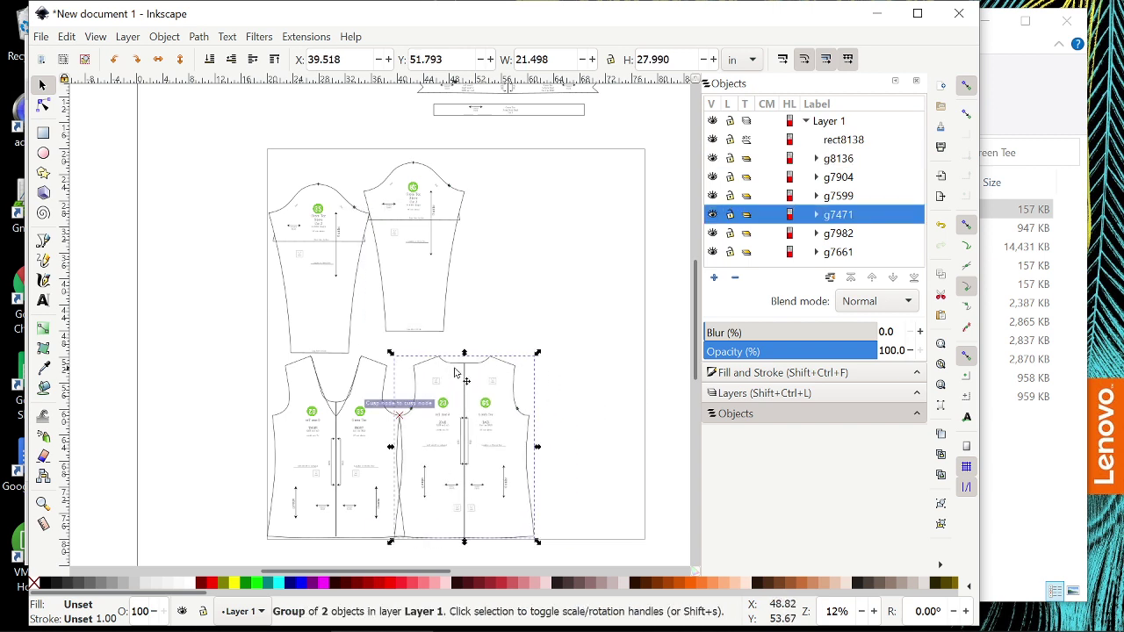
# Nudge the right body piece slightly right and rotate it 180° to lie upside down
pyautogui.press('Right')
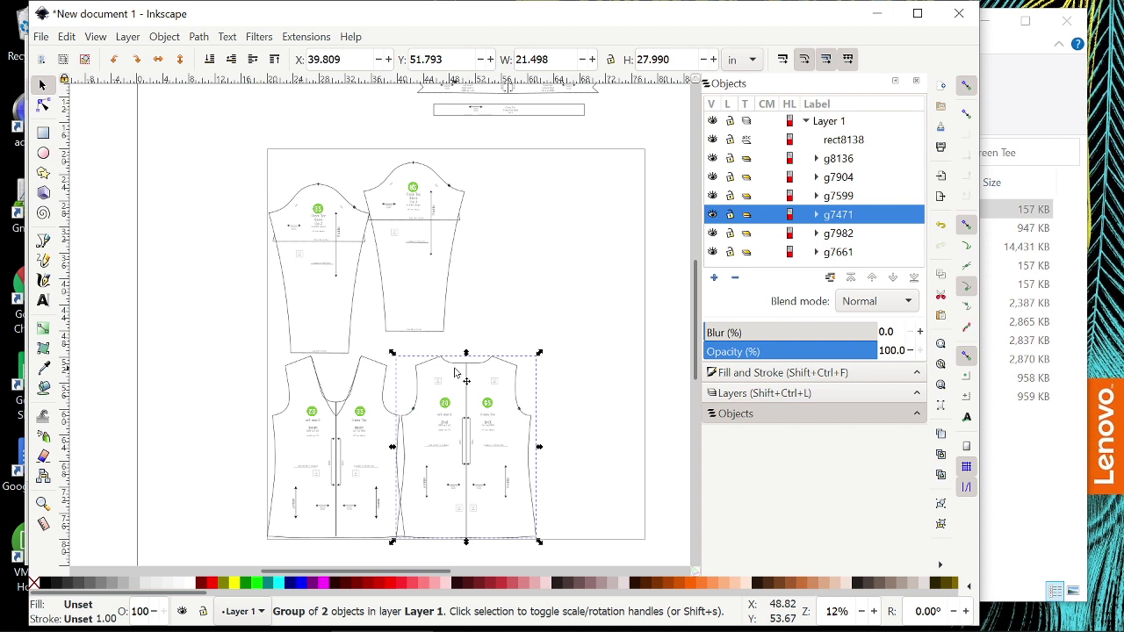
pyautogui.press('Right')
pyautogui.press('Right')
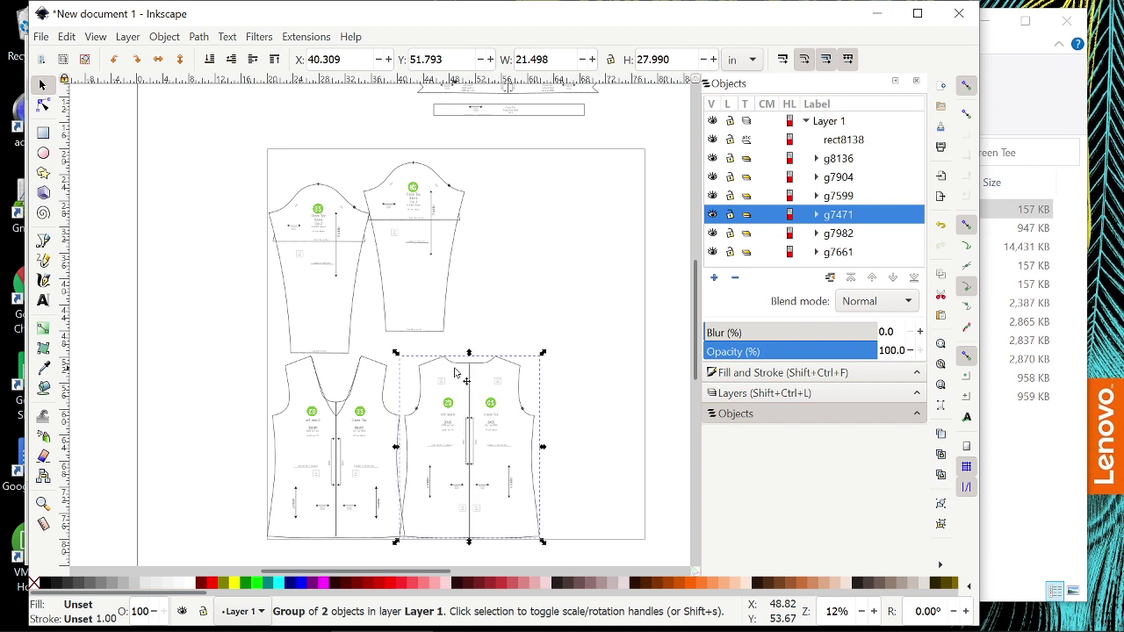
pyautogui.press('Right')
pyautogui.press('Right')
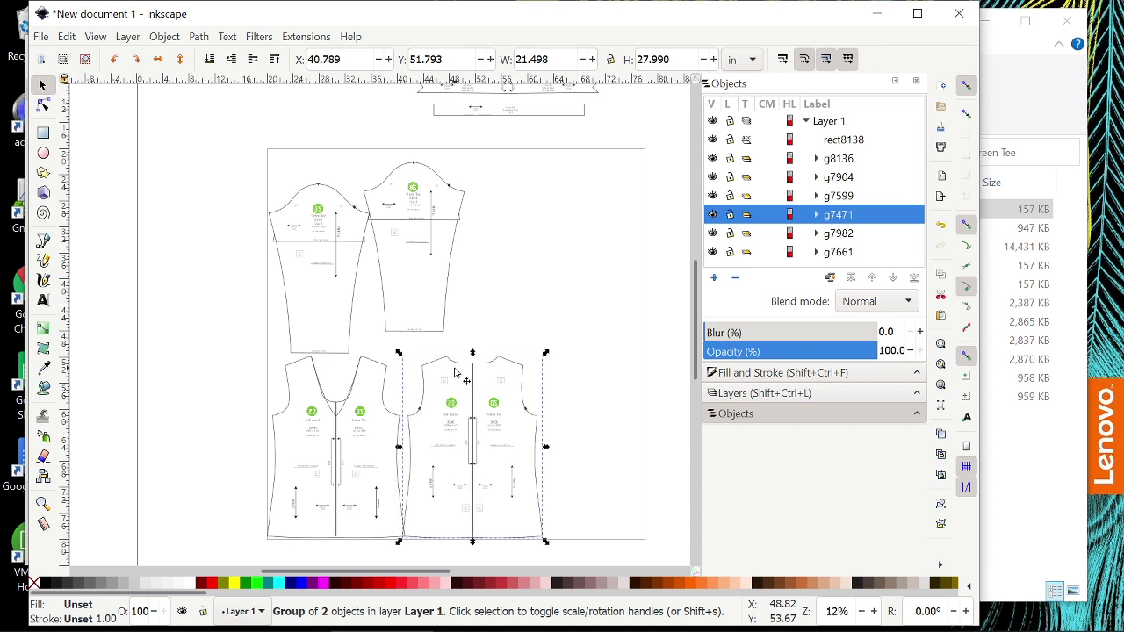
pyautogui.press('Right')
pyautogui.press('Right')
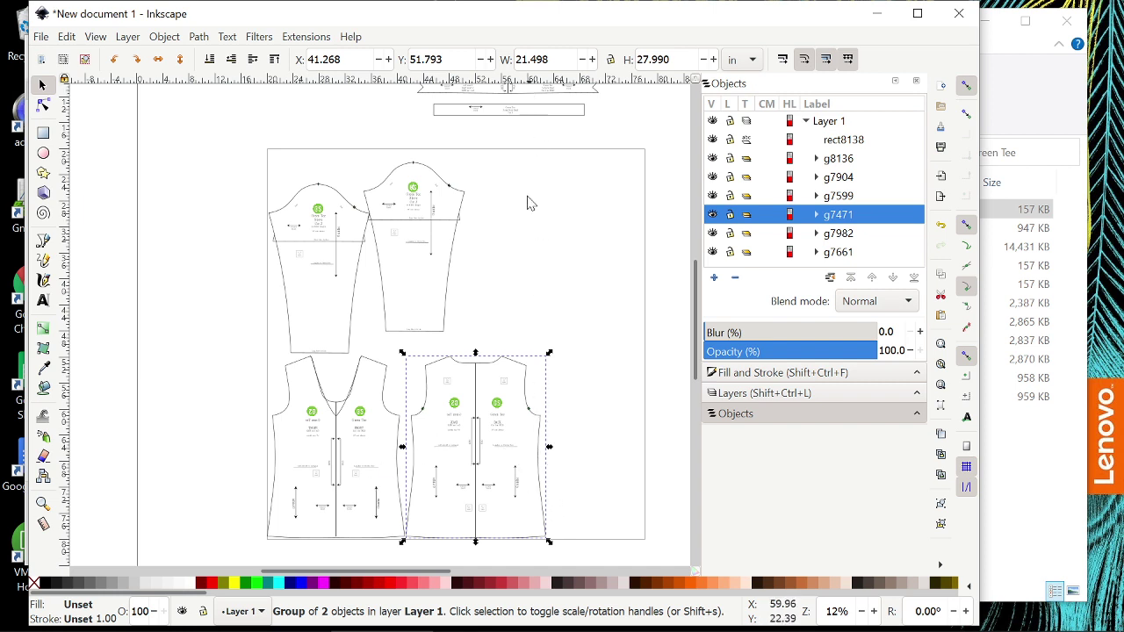
pyautogui.click(136, 59)
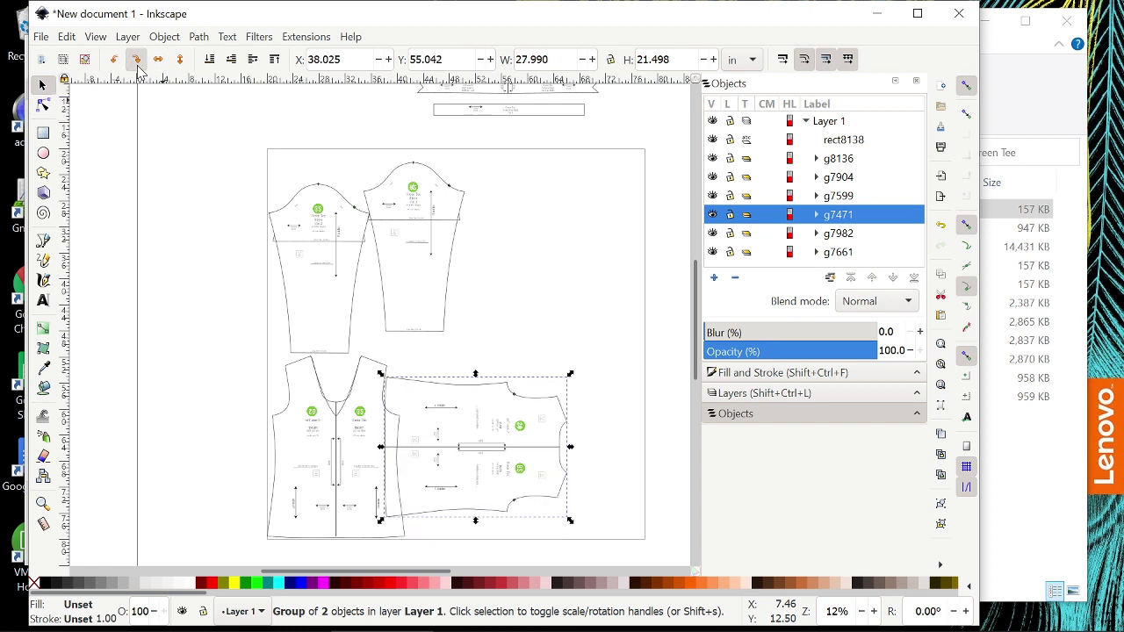
pyautogui.click(136, 59)
# Shift the upside-down bodice left to X 39.364 in, snug against the other body piece
pyautogui.press('Left')
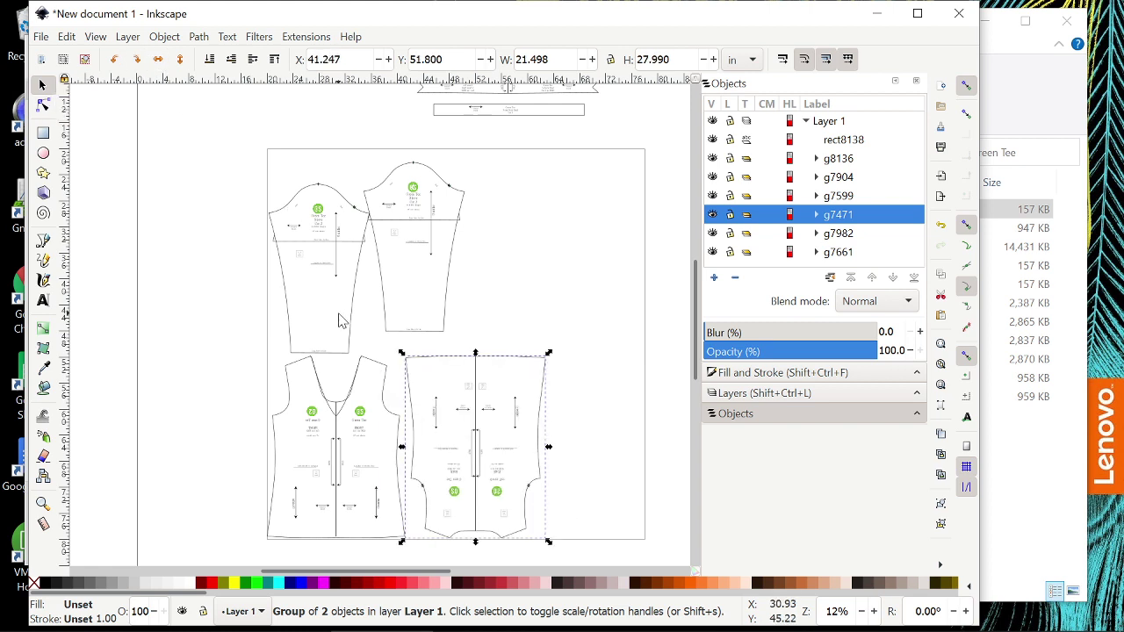
pyautogui.press('Left')
pyautogui.press('Left')
pyautogui.press('Left')
pyautogui.press('Left')
pyautogui.press('Left')
pyautogui.press('Left')
pyautogui.press('Left')
pyautogui.press('Left')
pyautogui.press('Left')
pyautogui.press('Left')
pyautogui.press('Left')
pyautogui.press('Left')
pyautogui.press('Left')
pyautogui.press('Left')
pyautogui.press('Left')
pyautogui.press('Left')
pyautogui.press('Left')
pyautogui.press('Left')
pyautogui.press('Left')
pyautogui.press('Left')
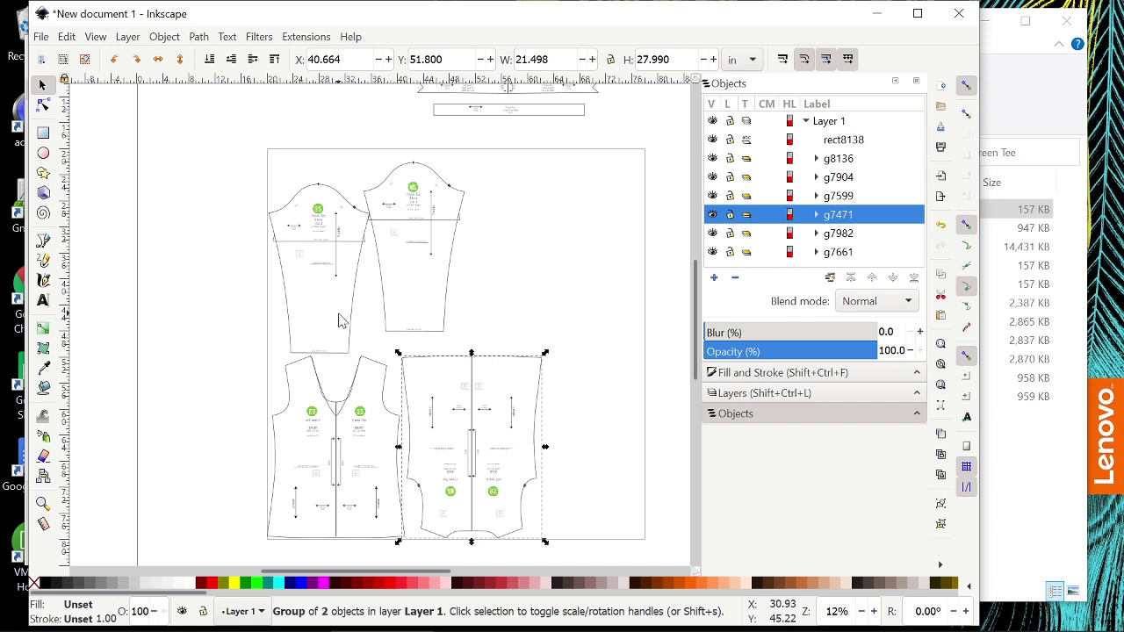
pyautogui.click(379, 59)
pyautogui.click(379, 59)
pyautogui.doubleClick(380, 59)
pyautogui.doubleClick(379, 59)
pyautogui.doubleClick(379, 59)
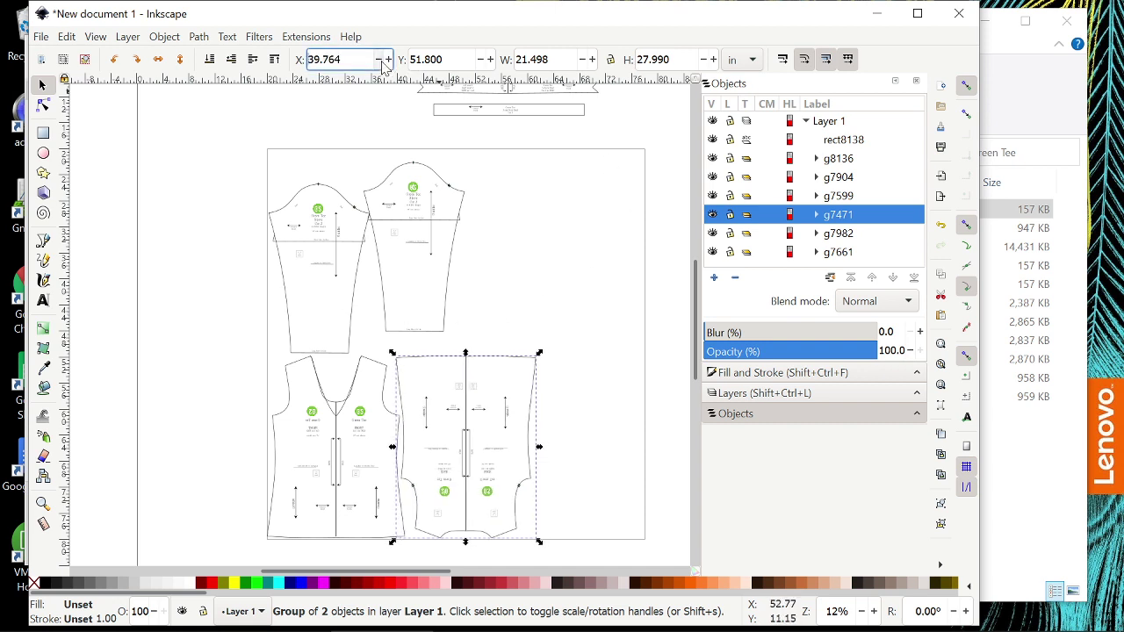
pyautogui.doubleClick(380, 59)
pyautogui.click(380, 61)
pyautogui.click(380, 61)
pyautogui.click(380, 60)
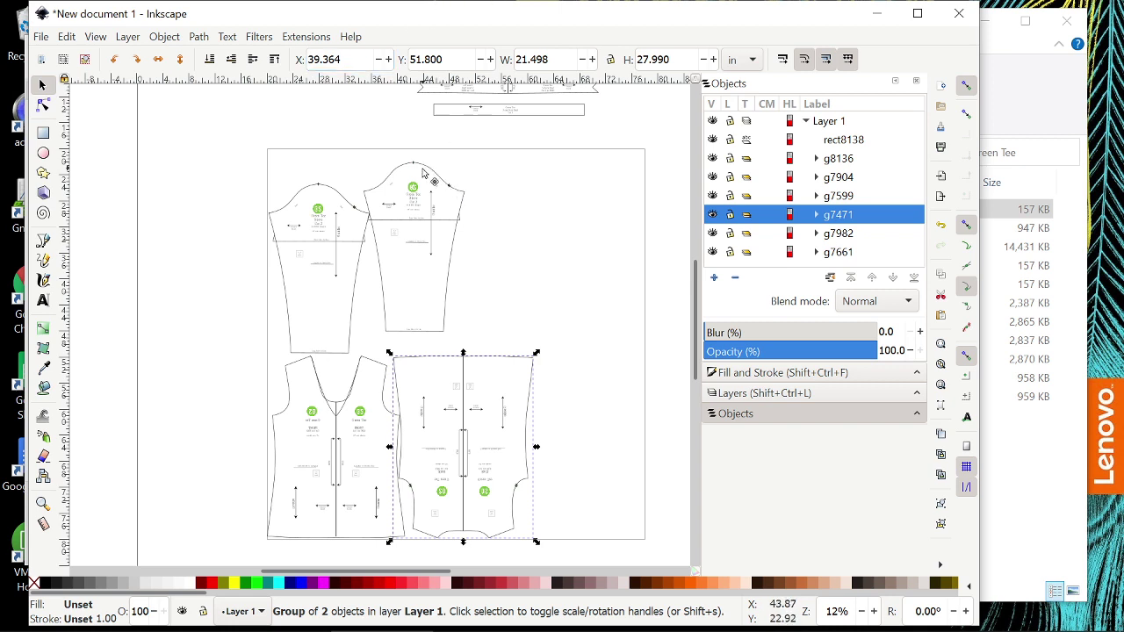
# Move the right sleeve against the other sleeve, then down into the page's bottom-right corner
pyautogui.moveTo(422, 172); pyautogui.dragTo(448, 205)
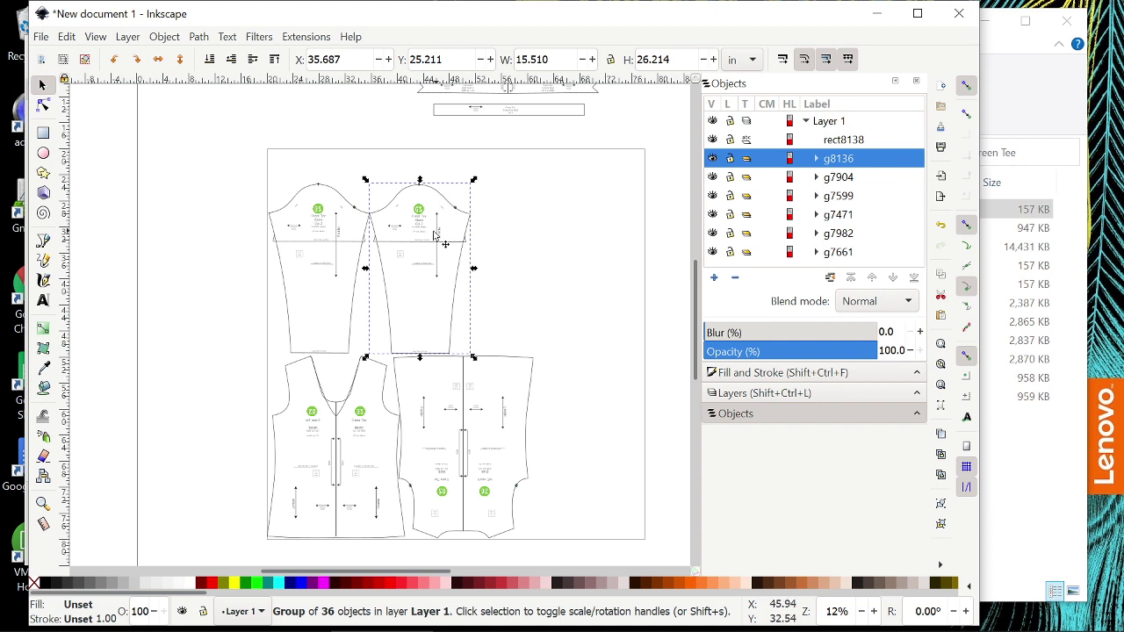
pyautogui.moveTo(436, 235); pyautogui.dragTo(601, 419)
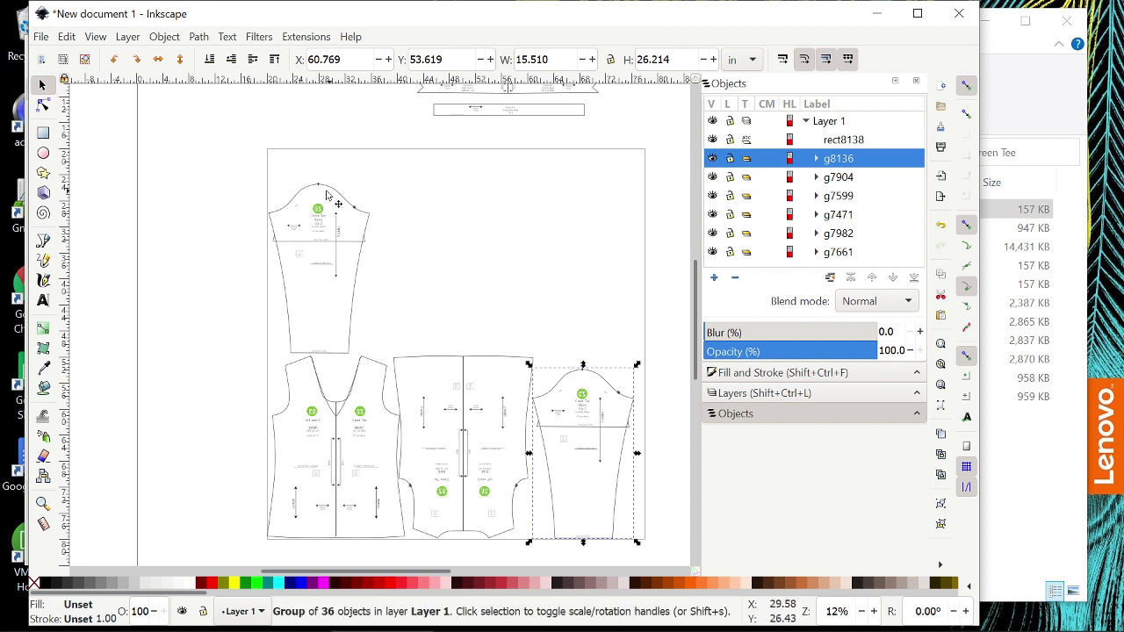
pyautogui.click(300, 198)
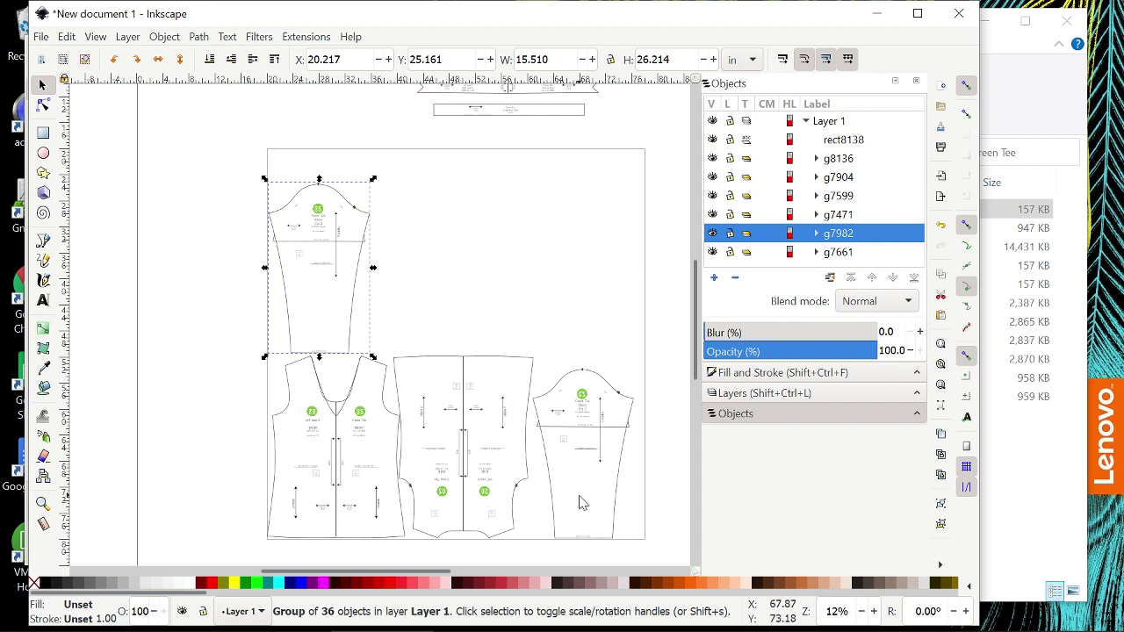
pyautogui.moveTo(601, 414); pyautogui.dragTo(593, 523)
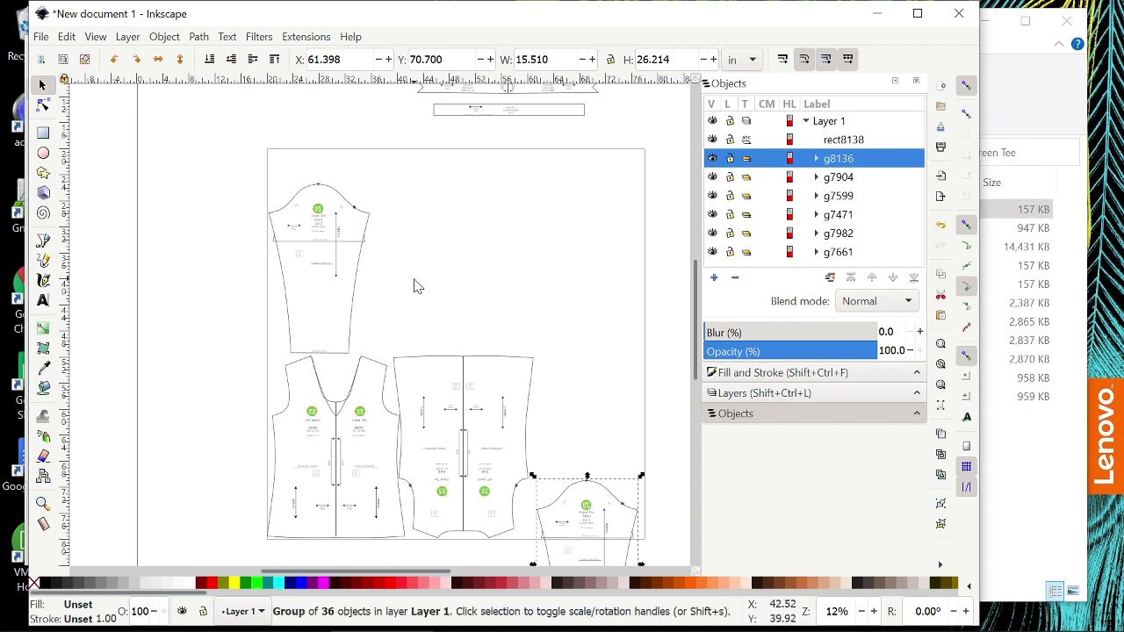
# Move the top-left sleeve to the right, rotate it 180°, and nest it above the first sleeve
pyautogui.moveTo(331, 205); pyautogui.dragTo(584, 237)
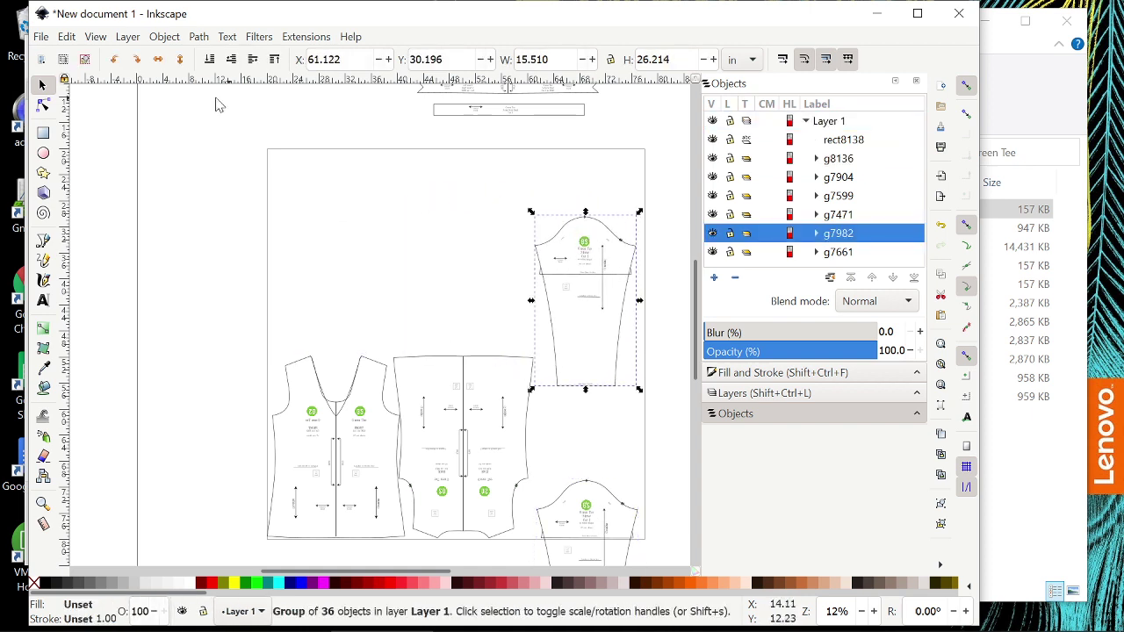
pyautogui.click(136, 59)
pyautogui.click(136, 59)
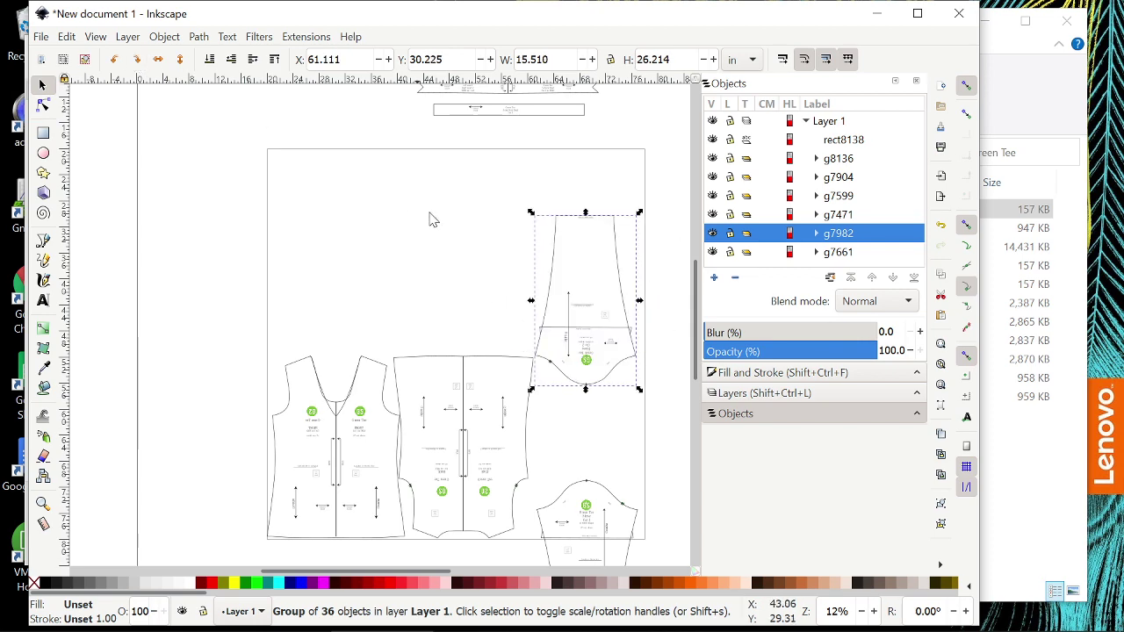
pyautogui.click(580, 327)
pyautogui.moveTo(578, 329); pyautogui.dragTo(578, 420)
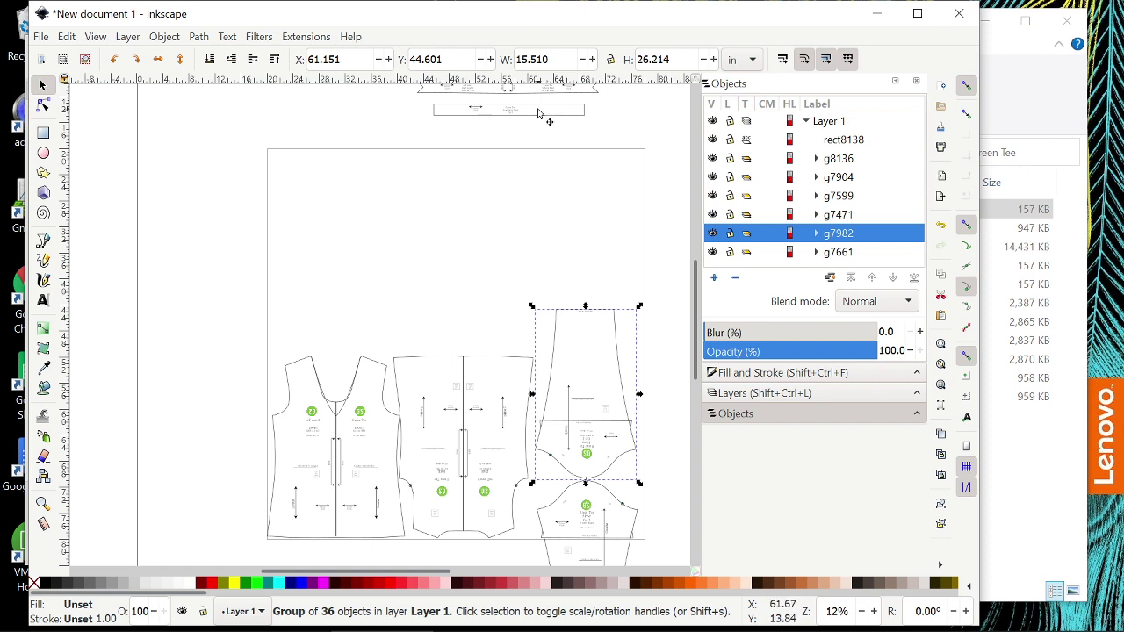
# Stack the narrow band and long strip above the middle bodice piece, fine-tuning with arrow-key nudges
pyautogui.moveTo(540, 112); pyautogui.dragTo(494, 357)
pyautogui.press('Up')
pyautogui.press('Up')
pyautogui.press('Up')
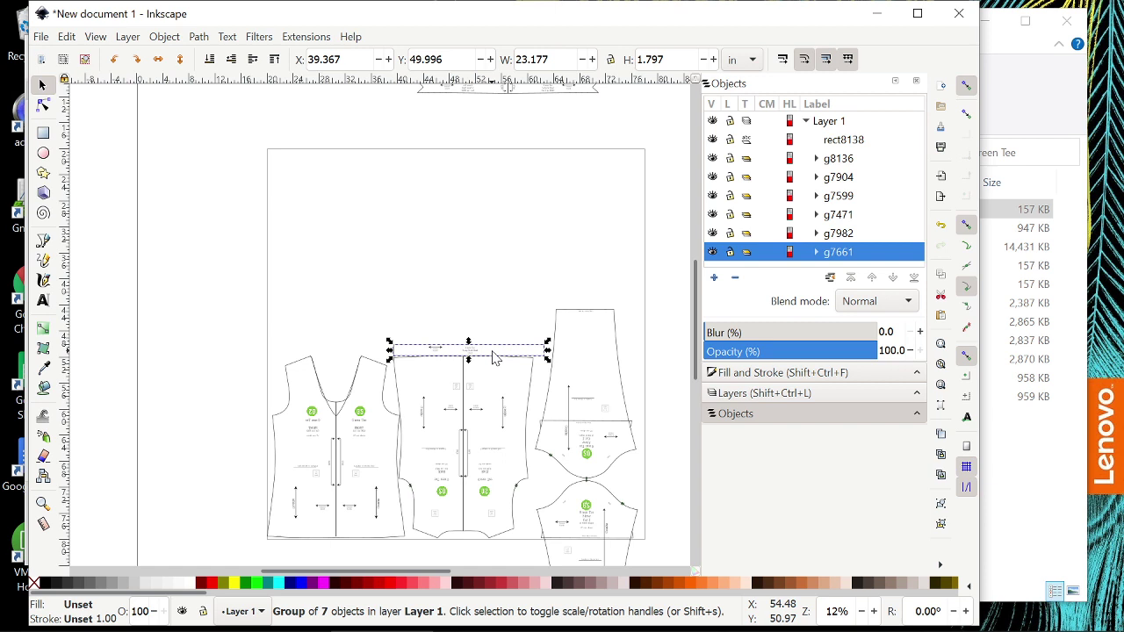
pyautogui.moveTo(559, 98); pyautogui.dragTo(490, 336)
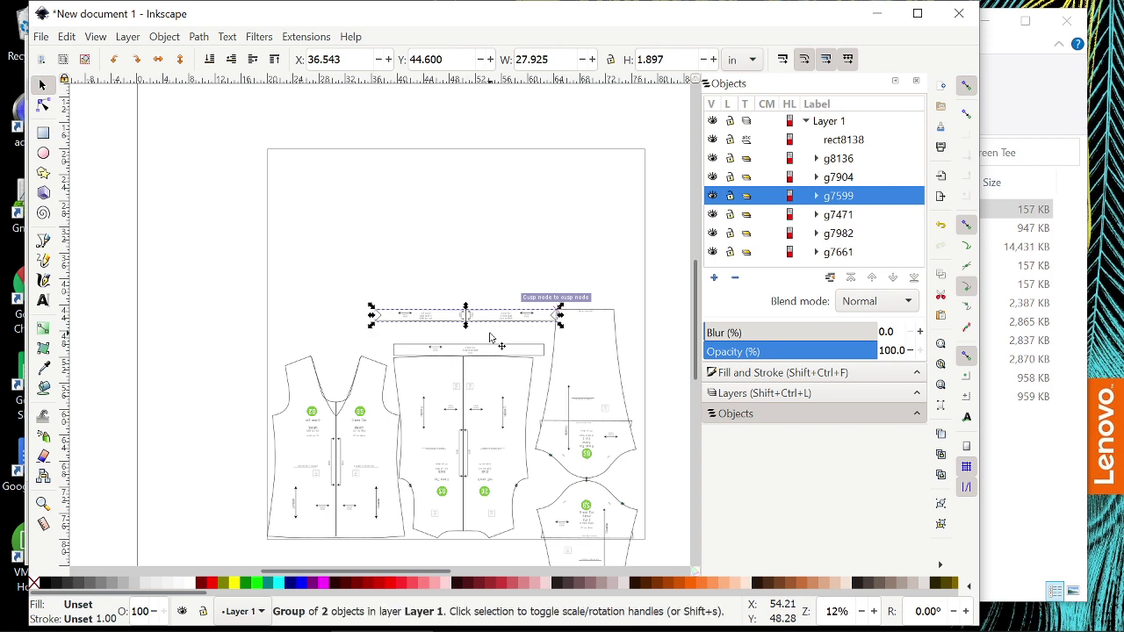
pyautogui.press('Left')
pyautogui.press('Left')
pyautogui.press('Left')
pyautogui.press('Left')
pyautogui.press('Left')
pyautogui.press('Left')
pyautogui.press('Left')
pyautogui.press('Left')
pyautogui.press('Left')
pyautogui.press('Left')
pyautogui.press('Left')
pyautogui.press('Left')
pyautogui.press('Left')
pyautogui.press('Left')
pyautogui.press('Left')
pyautogui.press('Left')
pyautogui.press('Left')
pyautogui.press('Left')
pyautogui.press('Left')
pyautogui.press('Left')
pyautogui.press('Down')
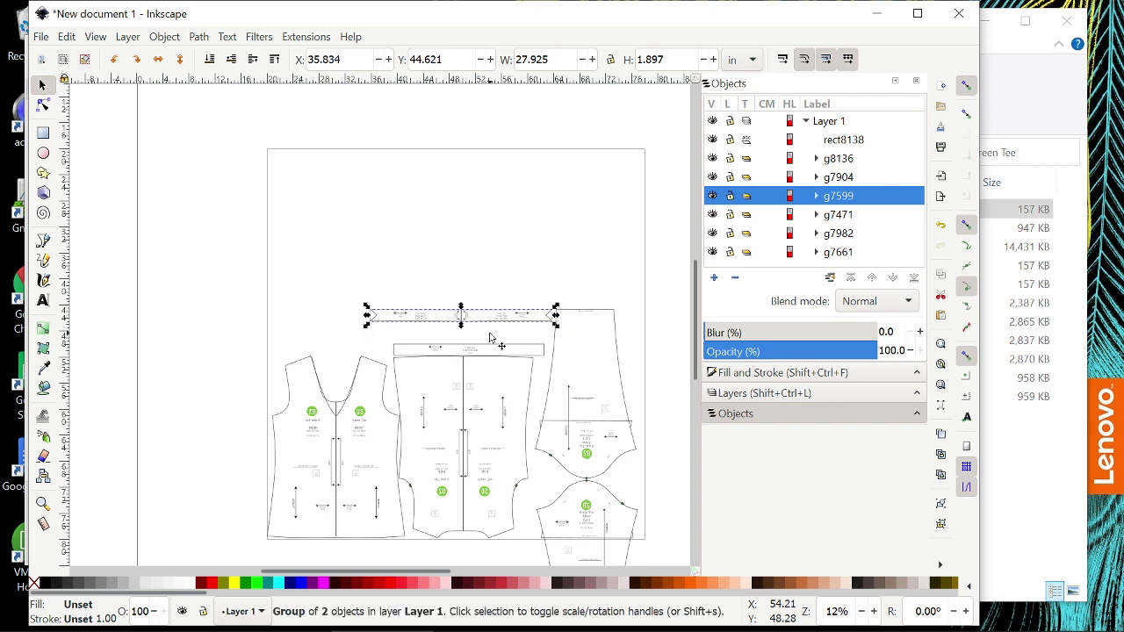
pyautogui.press('Down')
pyautogui.press('Down')
pyautogui.press('Down')
pyautogui.press('Down')
pyautogui.press('Down')
pyautogui.press('Down')
pyautogui.press('Down')
pyautogui.press('Down')
pyautogui.press('Down')
pyautogui.press('Down')
pyautogui.press('Down')
pyautogui.press('Down')
pyautogui.press('Down')
pyautogui.press('Down')
pyautogui.press('Down')
pyautogui.press('Down')
pyautogui.press('Down')
pyautogui.press('Down')
pyautogui.press('Down')
pyautogui.press('Down')
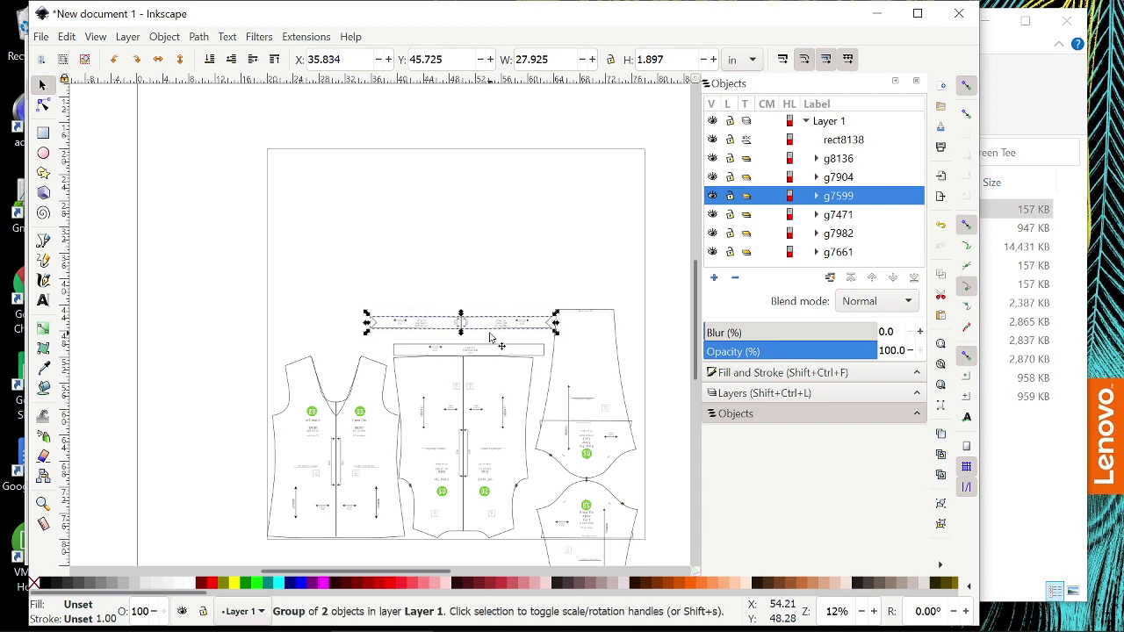
pyautogui.press('Down')
pyautogui.press('Down')
pyautogui.press('Down')
pyautogui.press('Down')
pyautogui.press('Down')
pyautogui.press('Down')
pyautogui.press('Down')
pyautogui.press('Down')
pyautogui.press('Down')
pyautogui.press('Down')
pyautogui.press('Down')
pyautogui.press('Down')
pyautogui.press('Down')
pyautogui.press('Down')
pyautogui.press('Down')
pyautogui.press('Down')
pyautogui.press('Down')
pyautogui.press('Down')
pyautogui.press('Down')
pyautogui.press('Down')
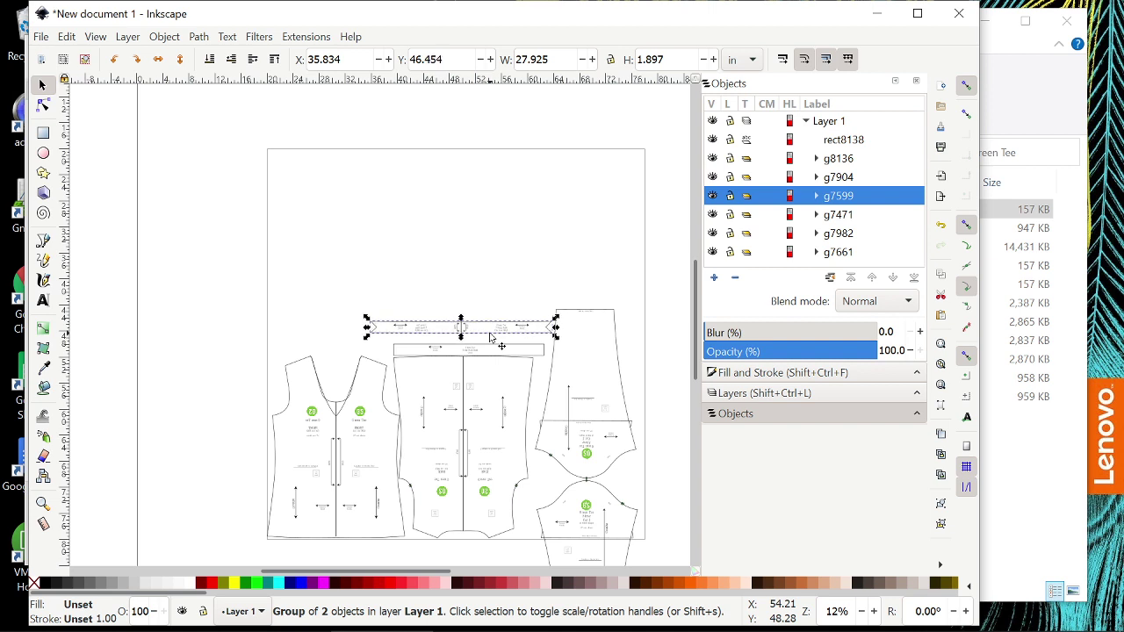
pyautogui.press('Down')
pyautogui.press('Down')
pyautogui.press('Down')
pyautogui.press('Down')
pyautogui.press('Down')
pyautogui.press('Down')
pyautogui.press('Down')
pyautogui.press('Down')
pyautogui.press('Down')
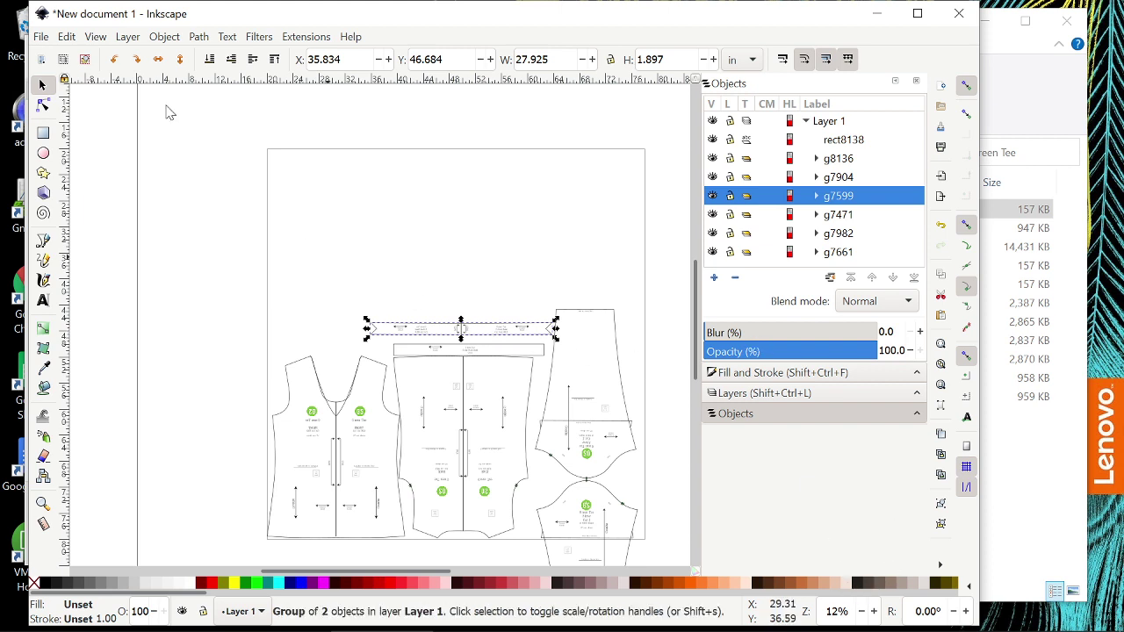
pyautogui.click(40, 36)
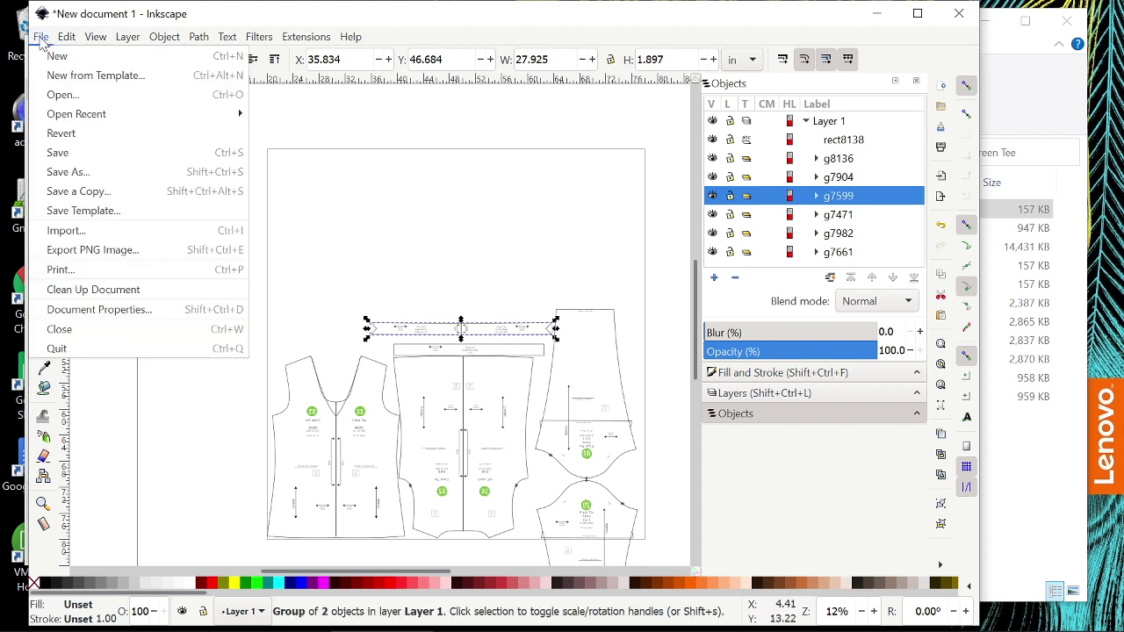
# Save the layout as the SVG file Green Tee F.svg
pyautogui.click(71, 172)
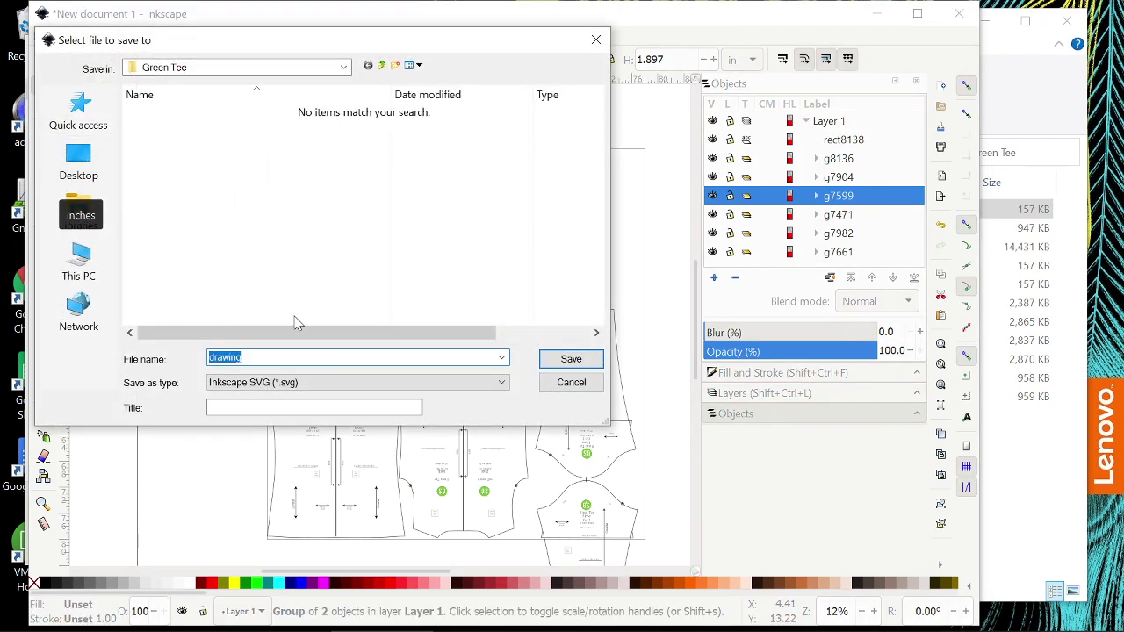
pyautogui.write('Green ')
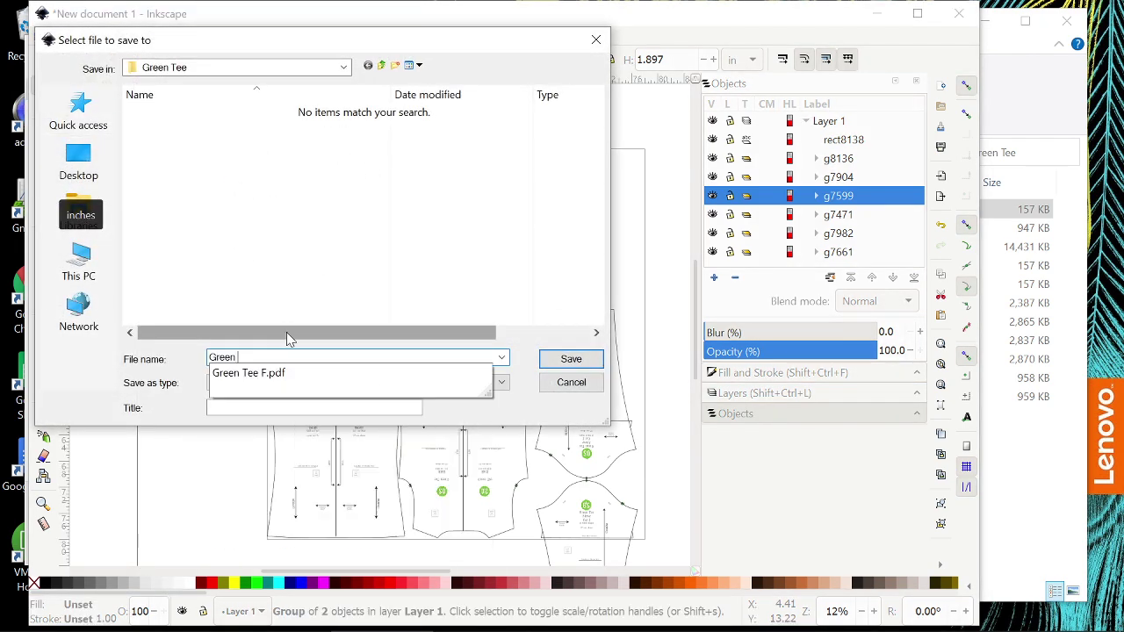
pyautogui.write('Tee F')
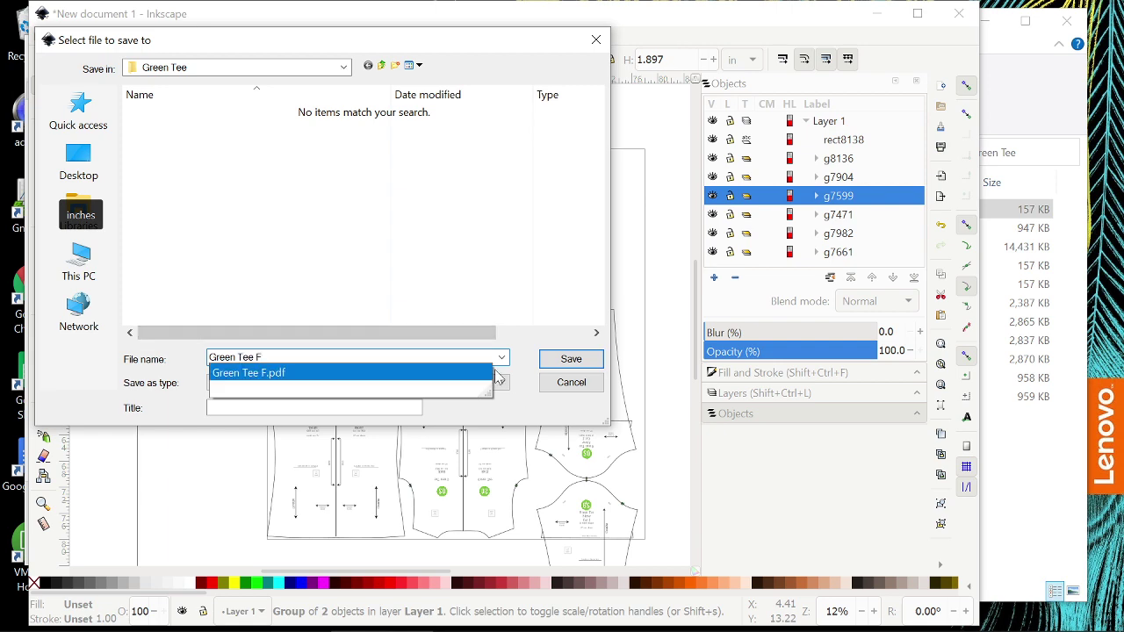
pyautogui.press('Escape')
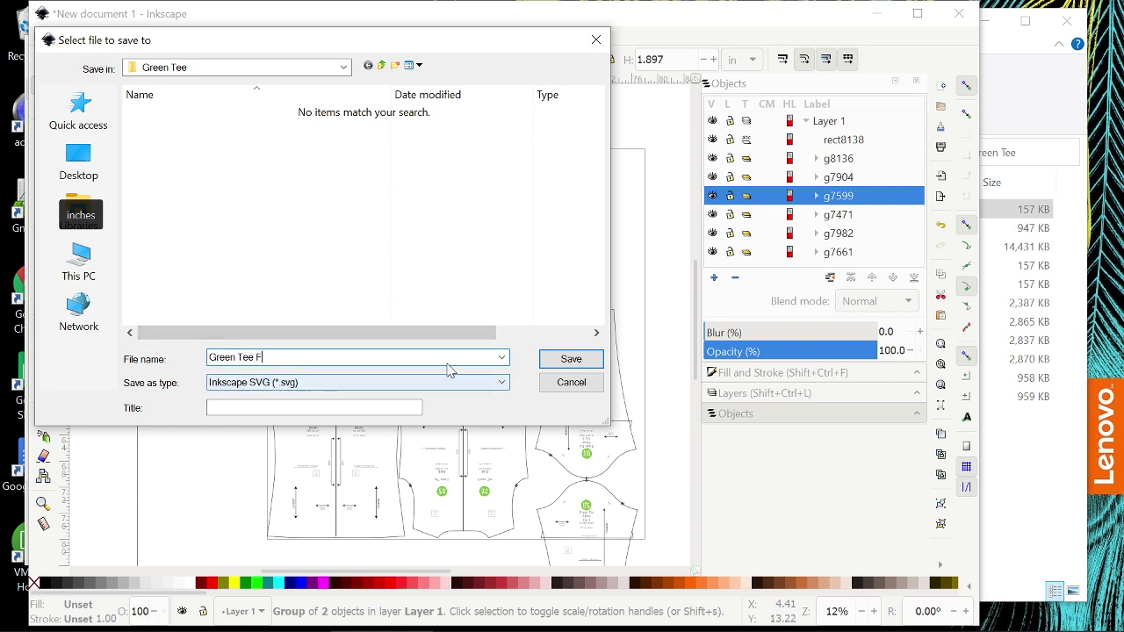
pyautogui.click(571, 360)
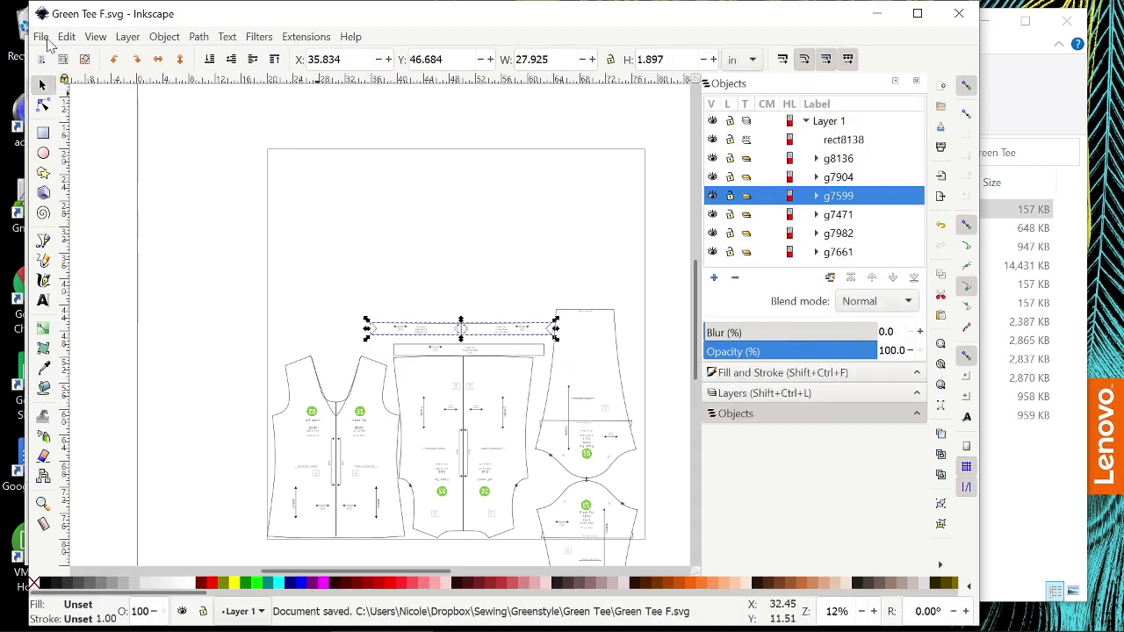
# Save a PDF copy named Green Tee F short sleeve 1m.pdf, accepting the default PDF options
pyautogui.click(47, 40)
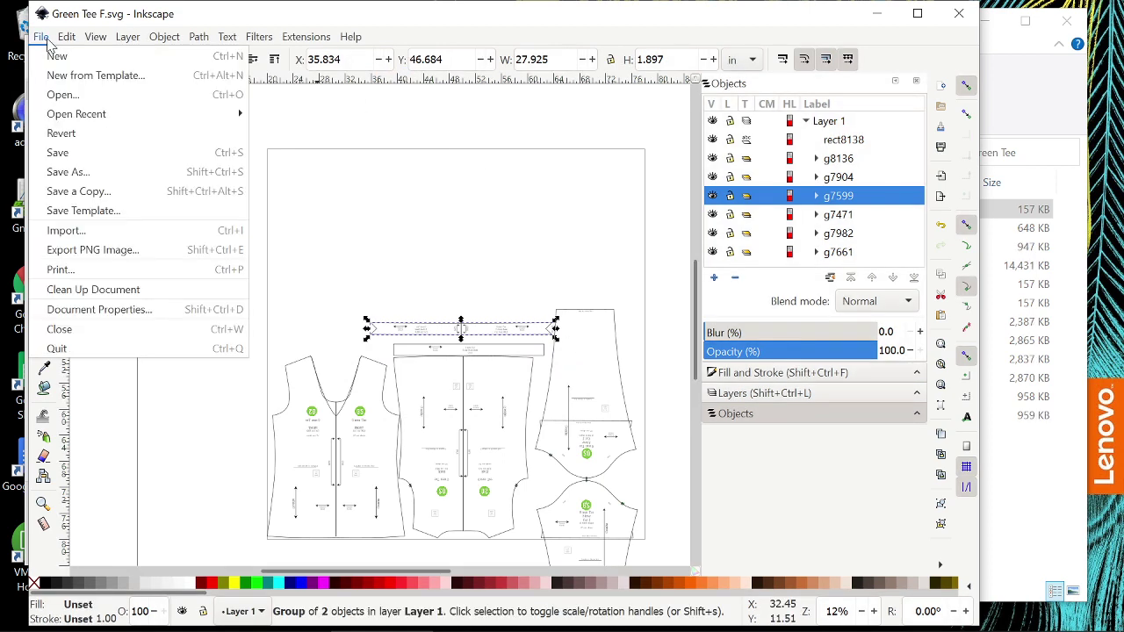
pyautogui.click(73, 170)
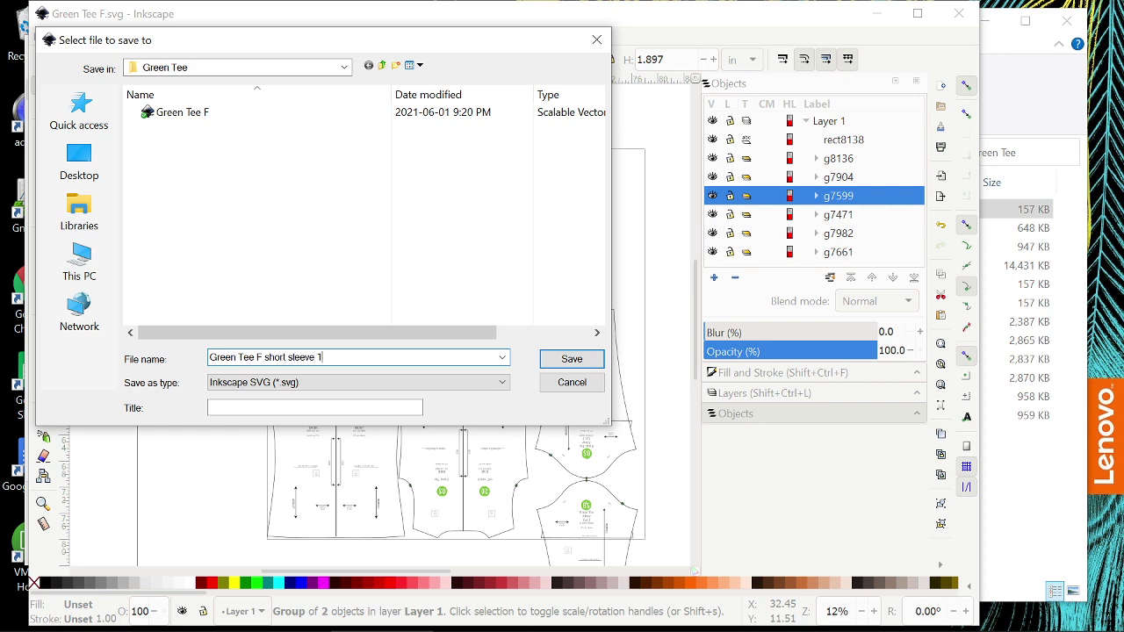
pyautogui.write('short sleeve 1m')
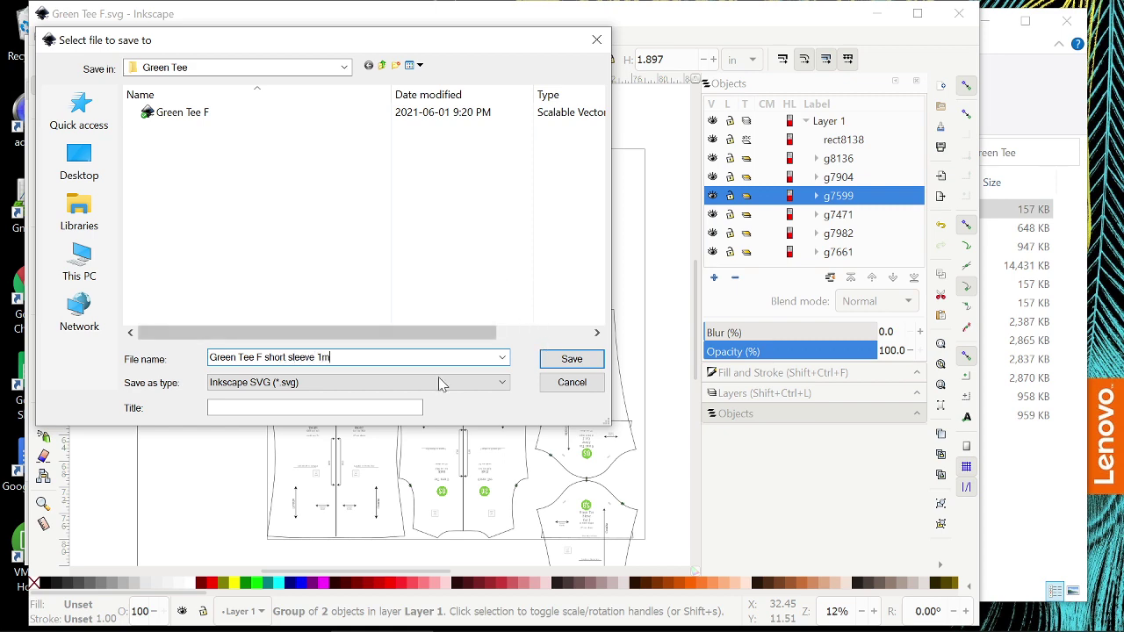
pyautogui.click(439, 384)
pyautogui.click(426, 321)
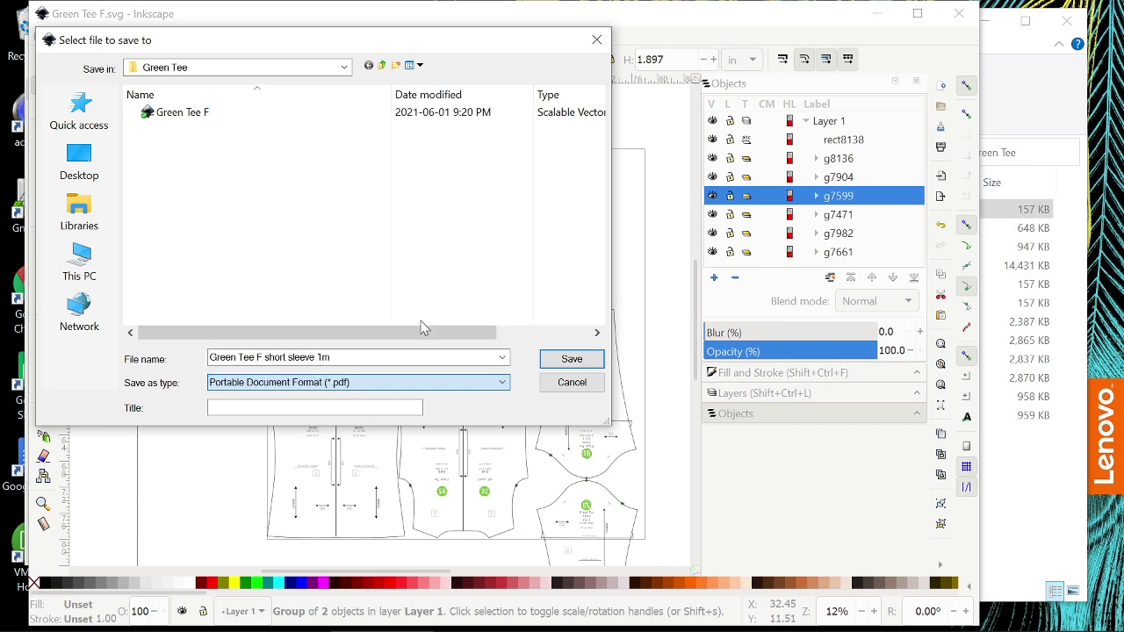
pyautogui.click(571, 360)
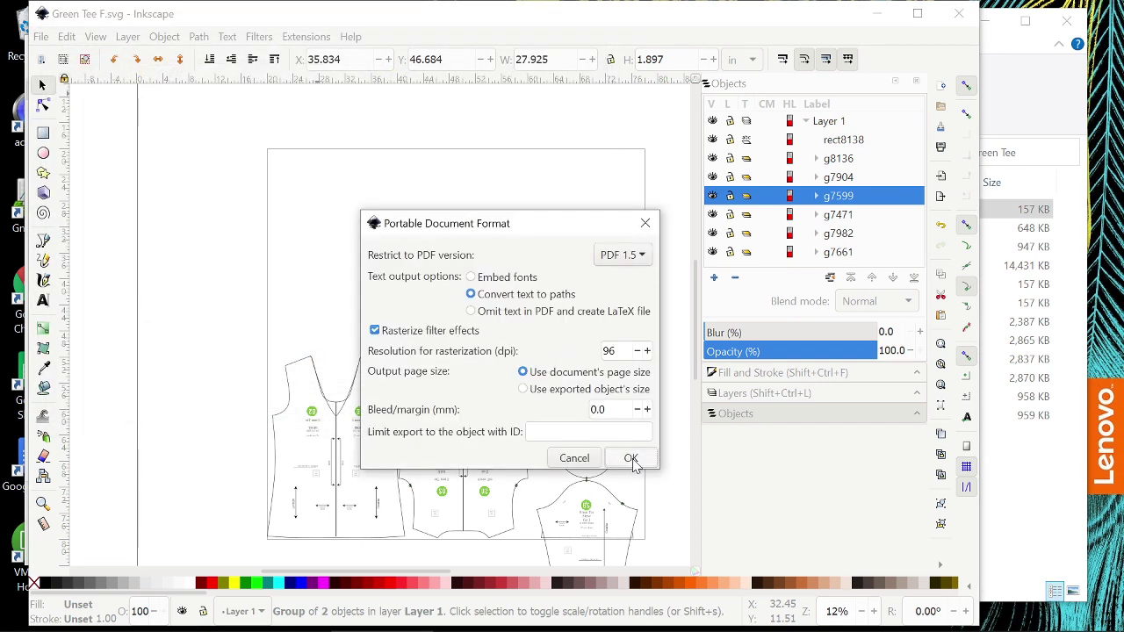
pyautogui.click(631, 459)
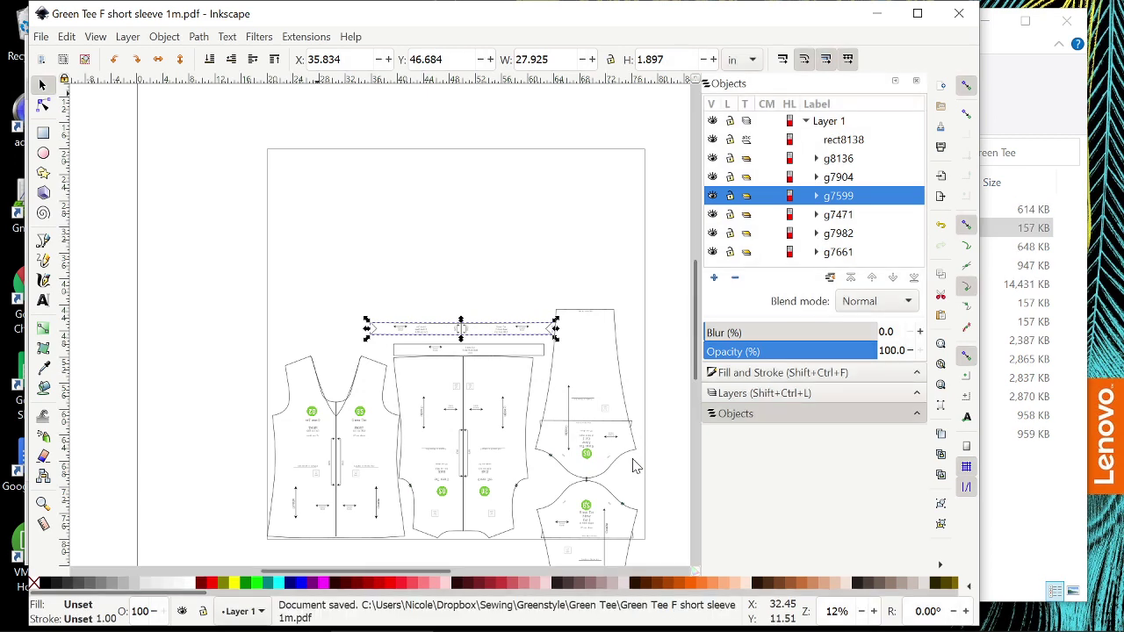
pyautogui.click(985, 493)
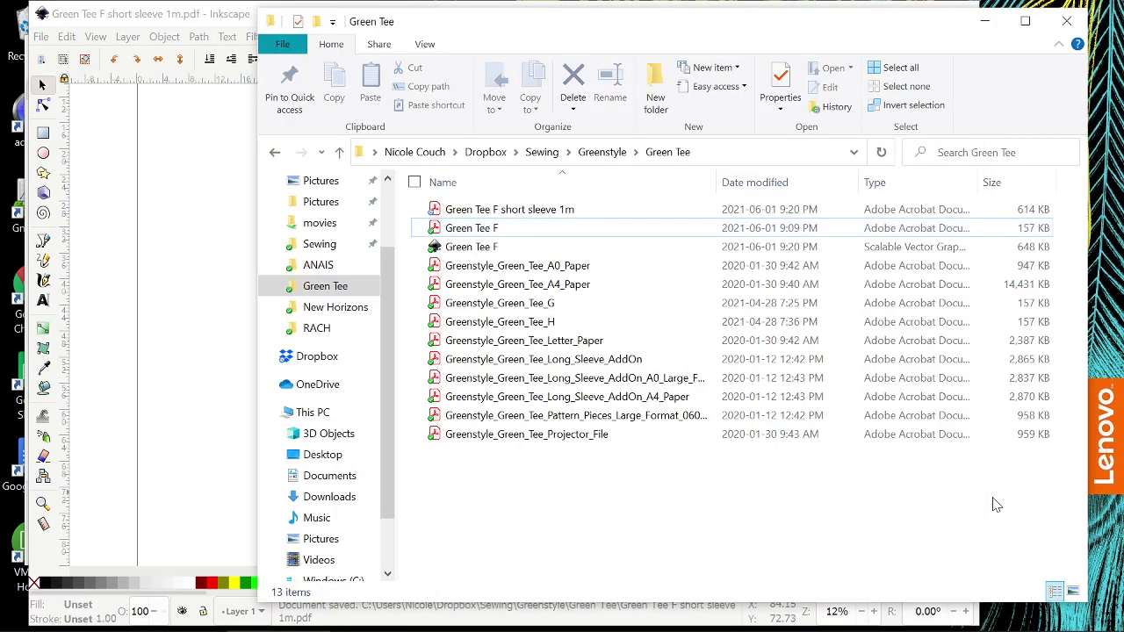
pyautogui.click(677, 209)
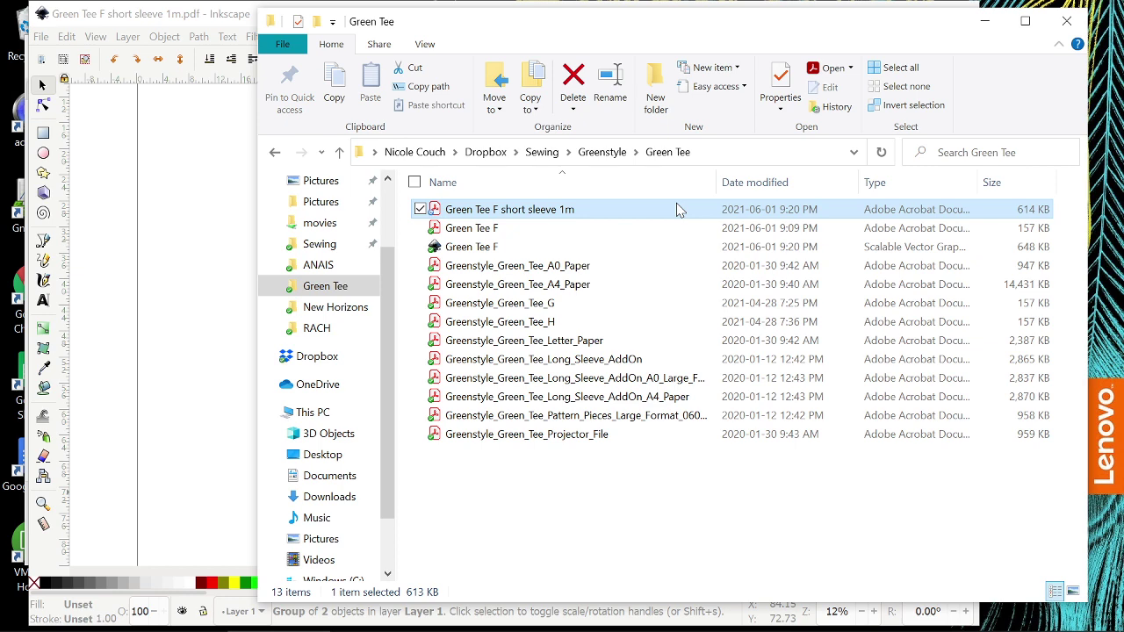
pyautogui.click(211, 367)
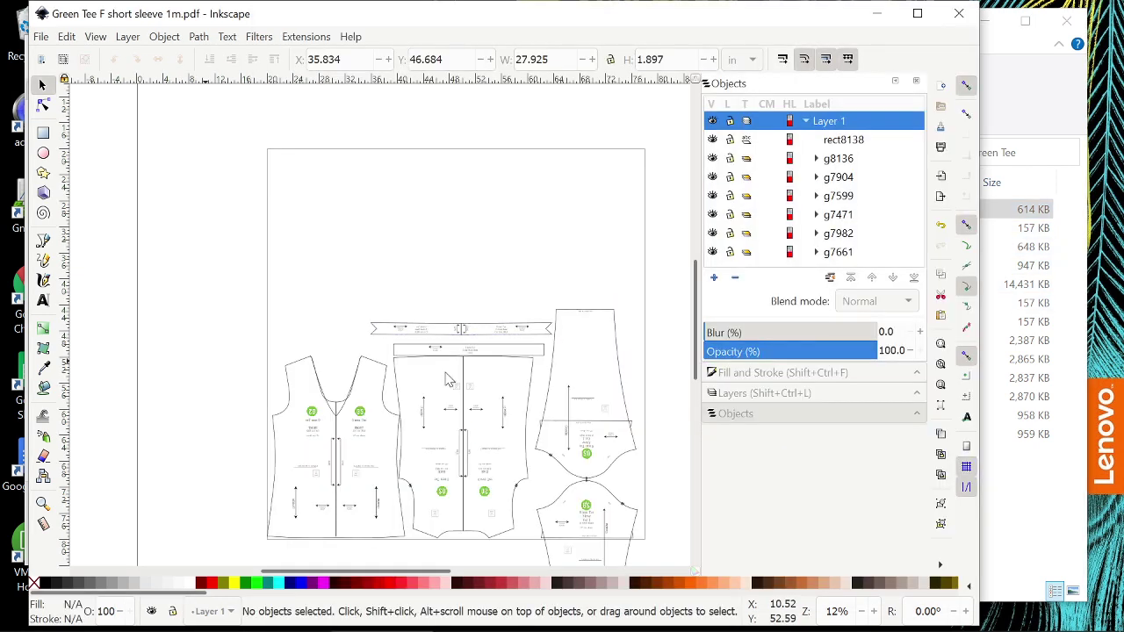